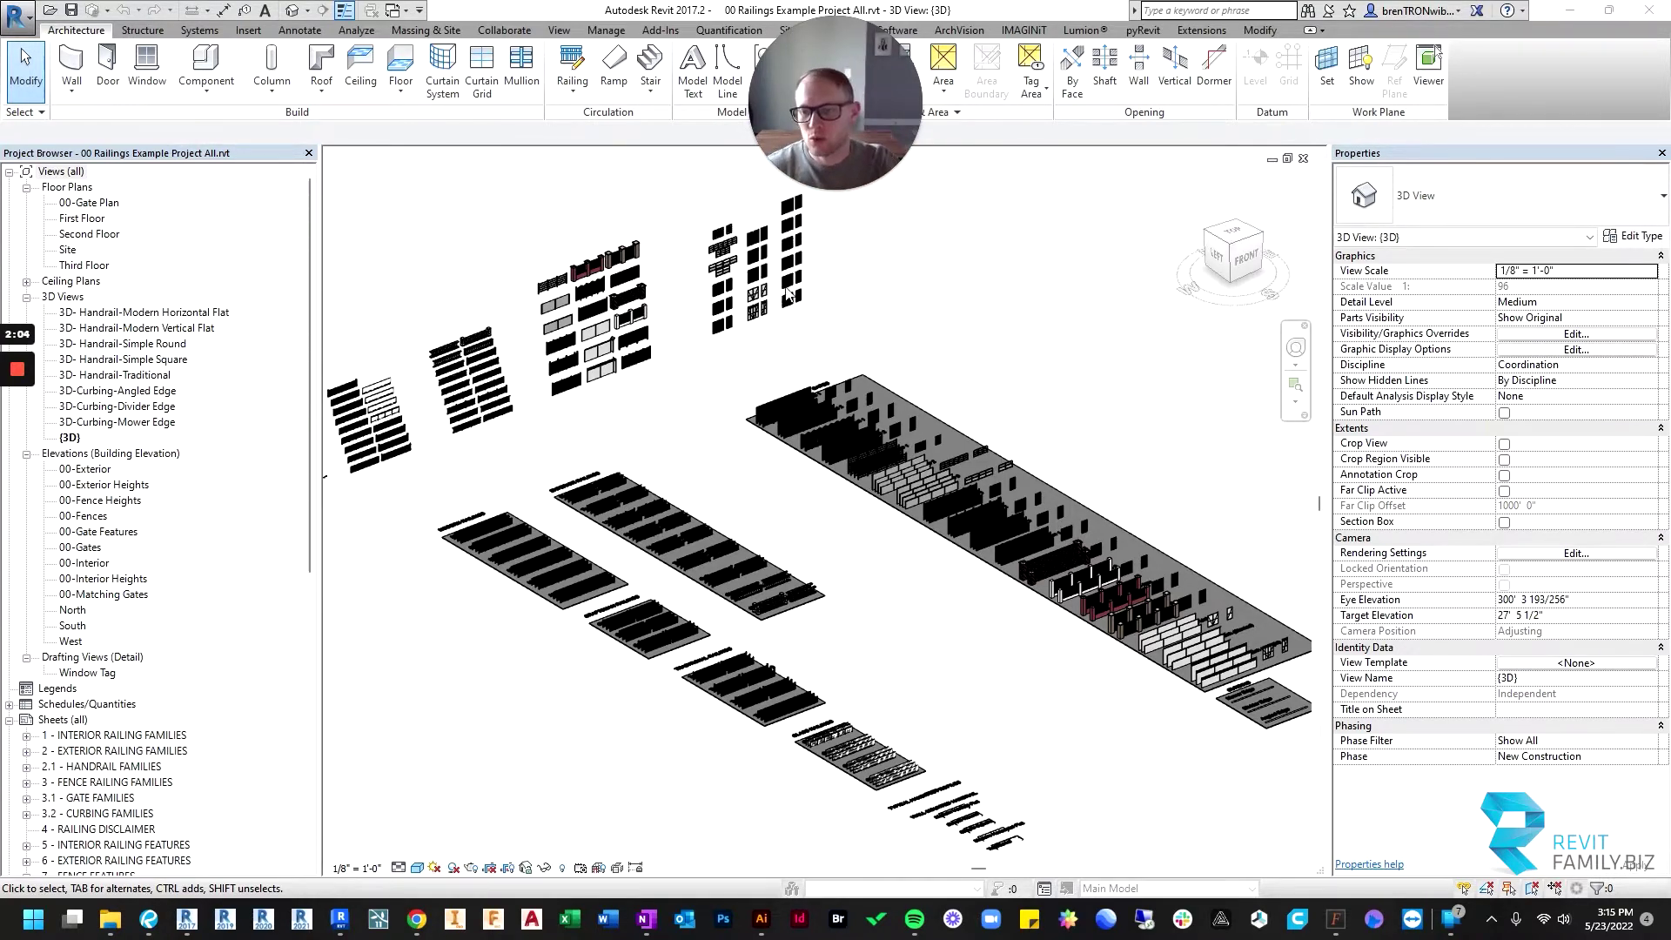
# Step: Switch to the 04 All Railings folder, place it beside Revit 2023, and open 00 Railings Example Project All.rvt in Revit 2023
pyautogui.moveTo(111, 929)
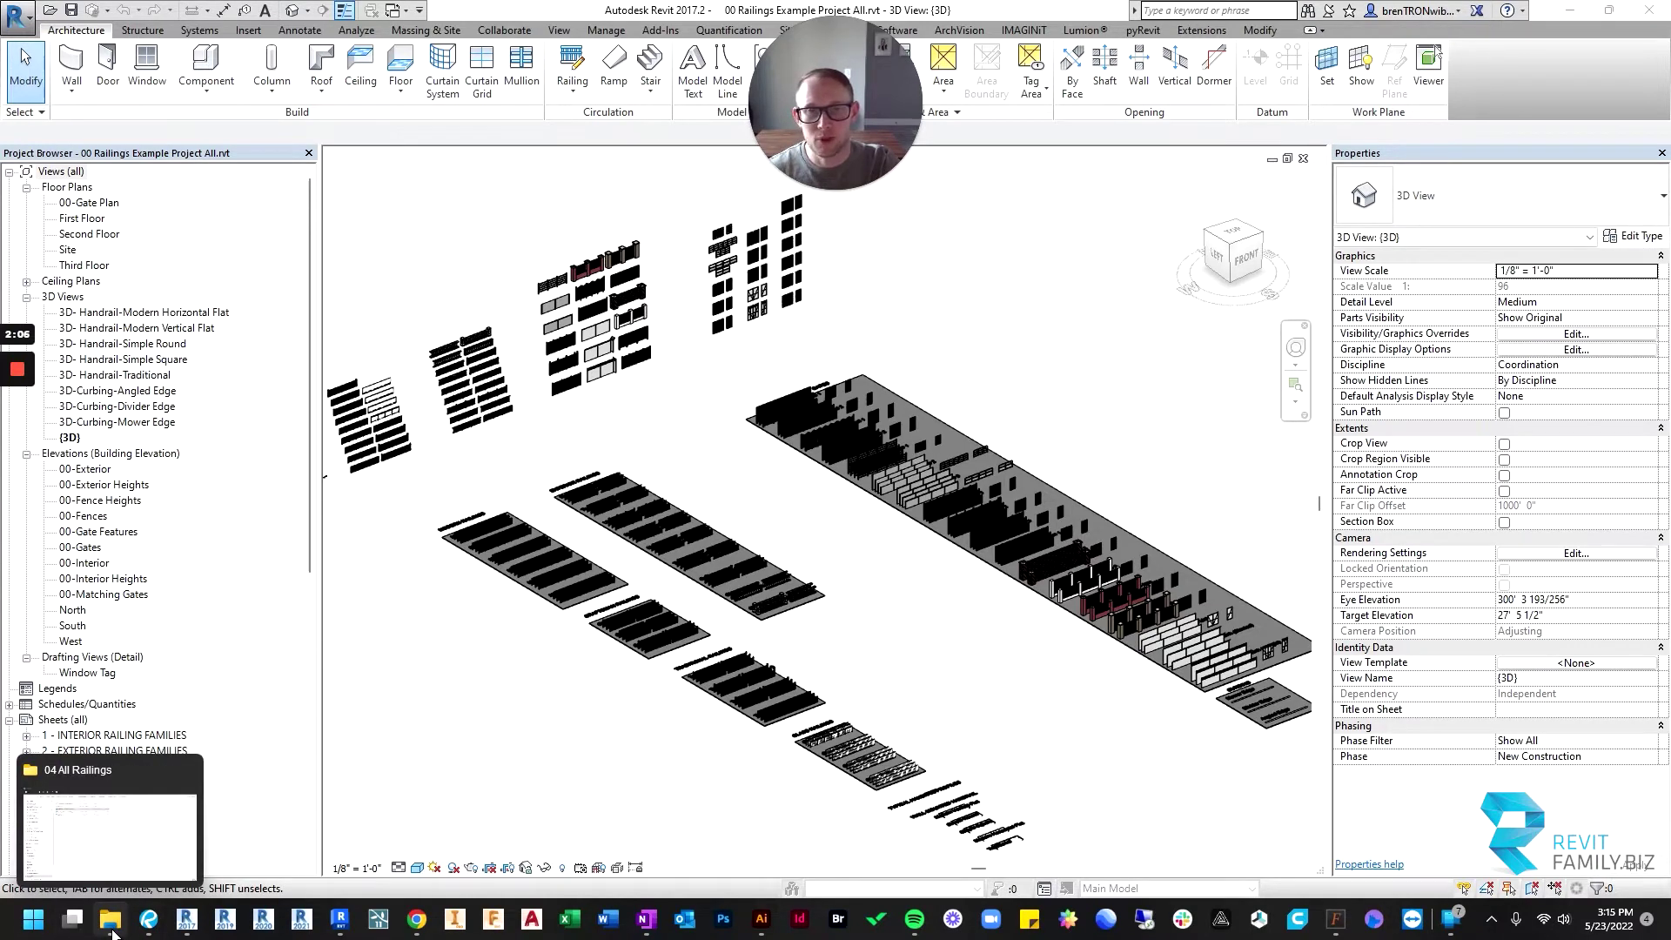
pyautogui.click(111, 929)
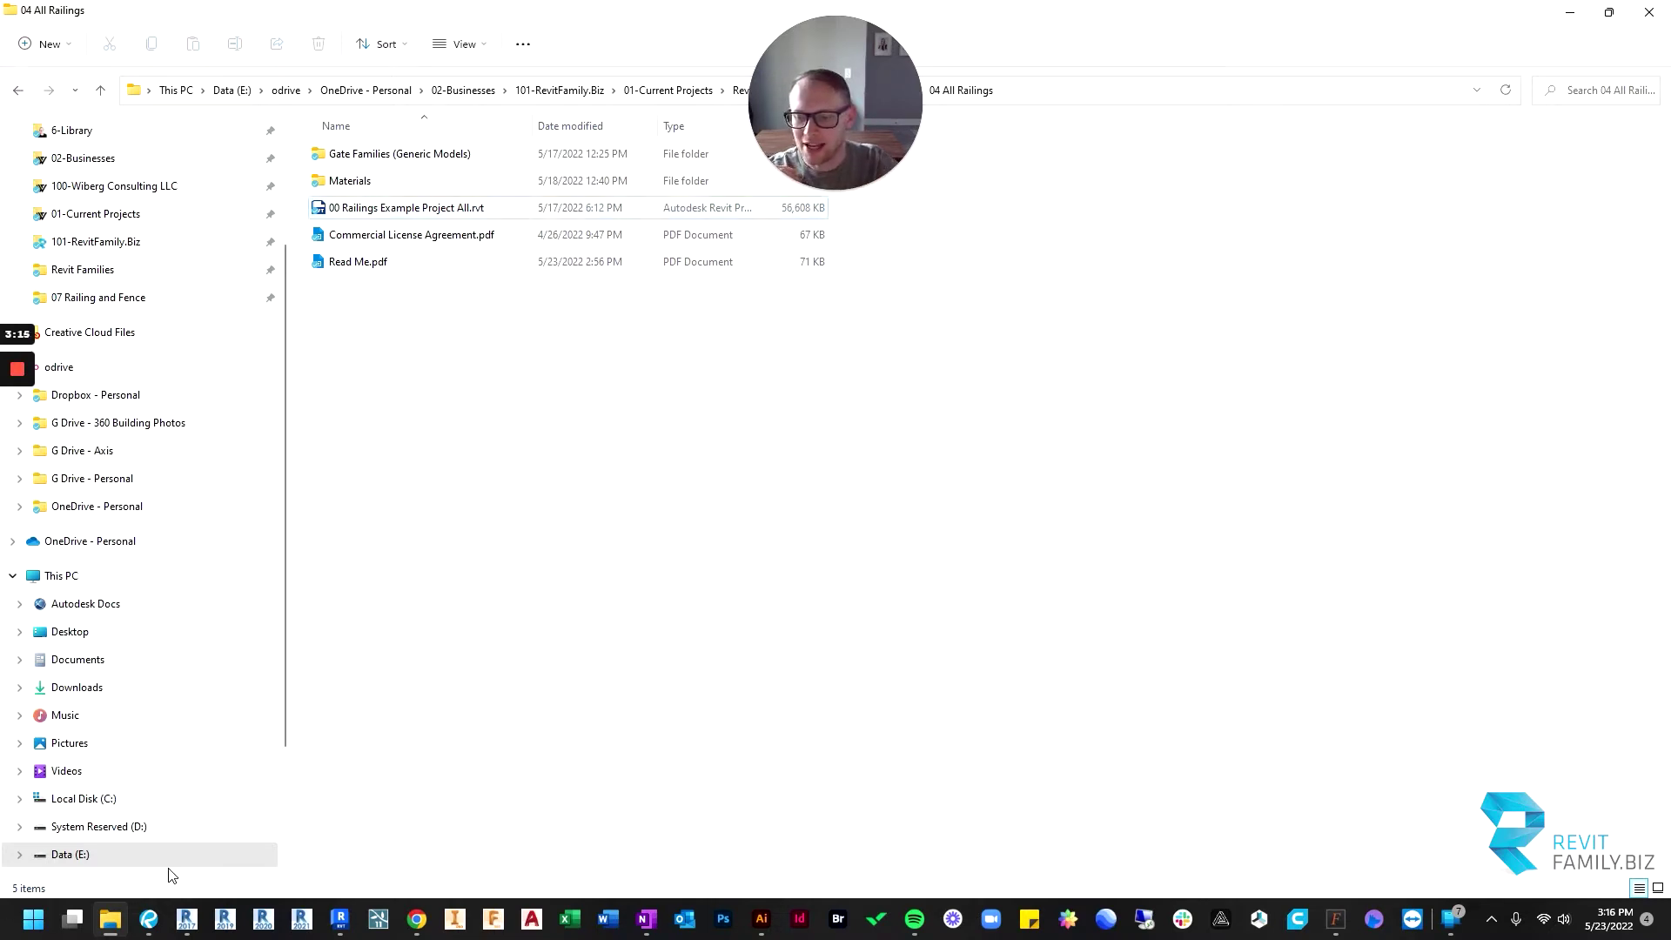
pyautogui.moveTo(355, 935)
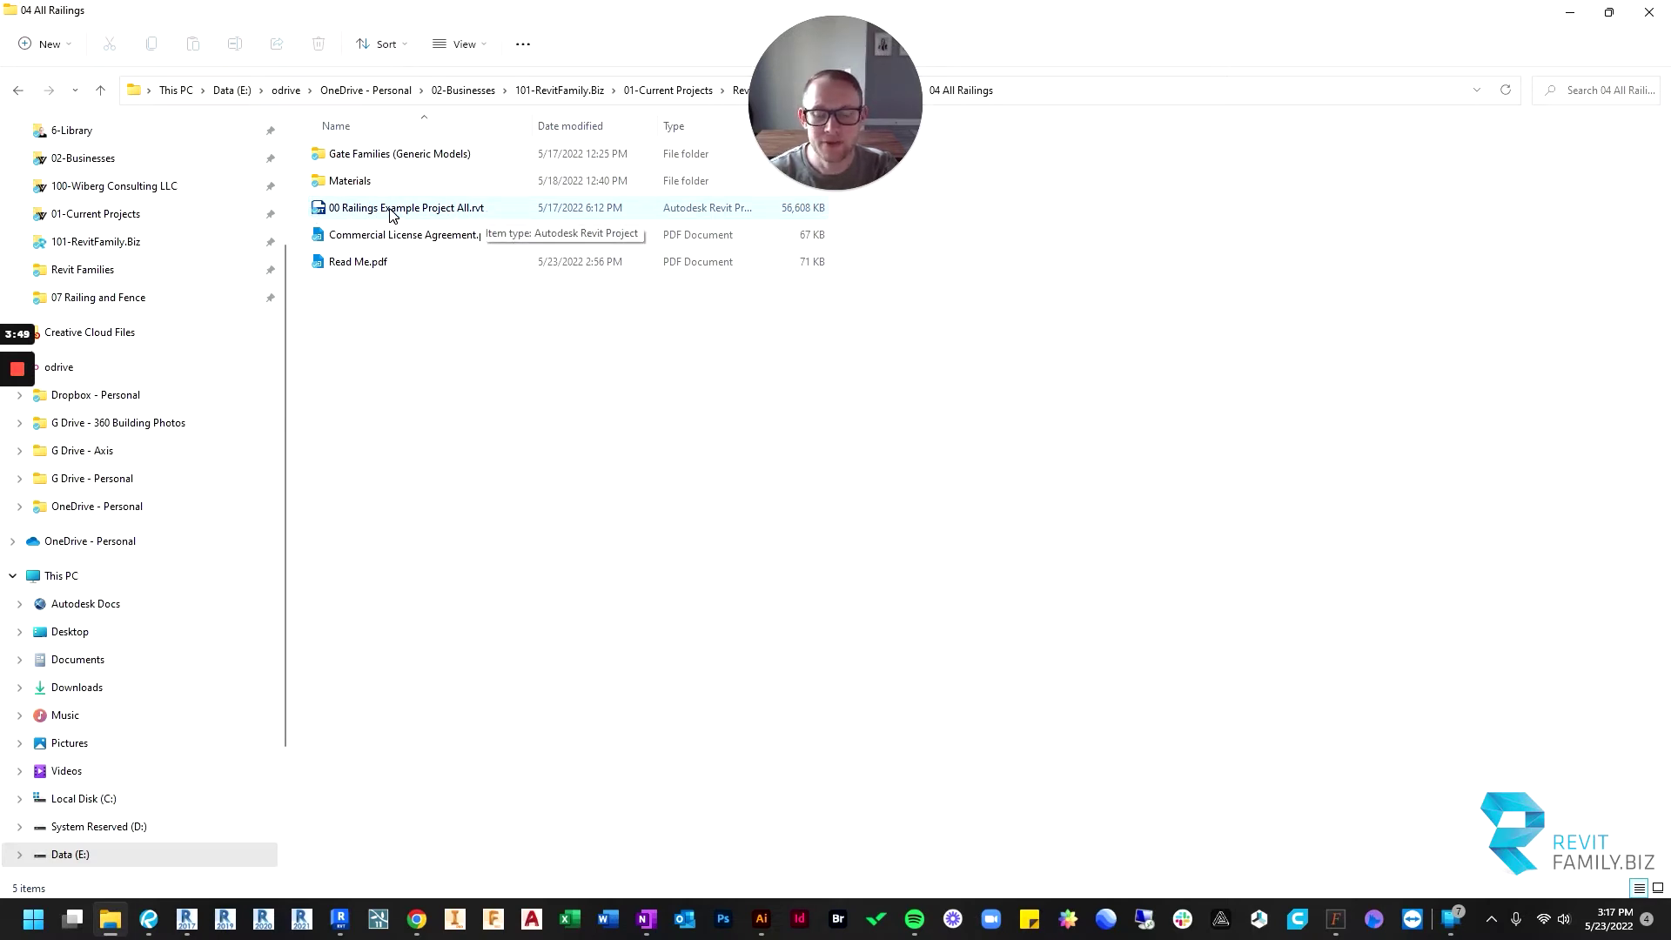
pyautogui.click(340, 921)
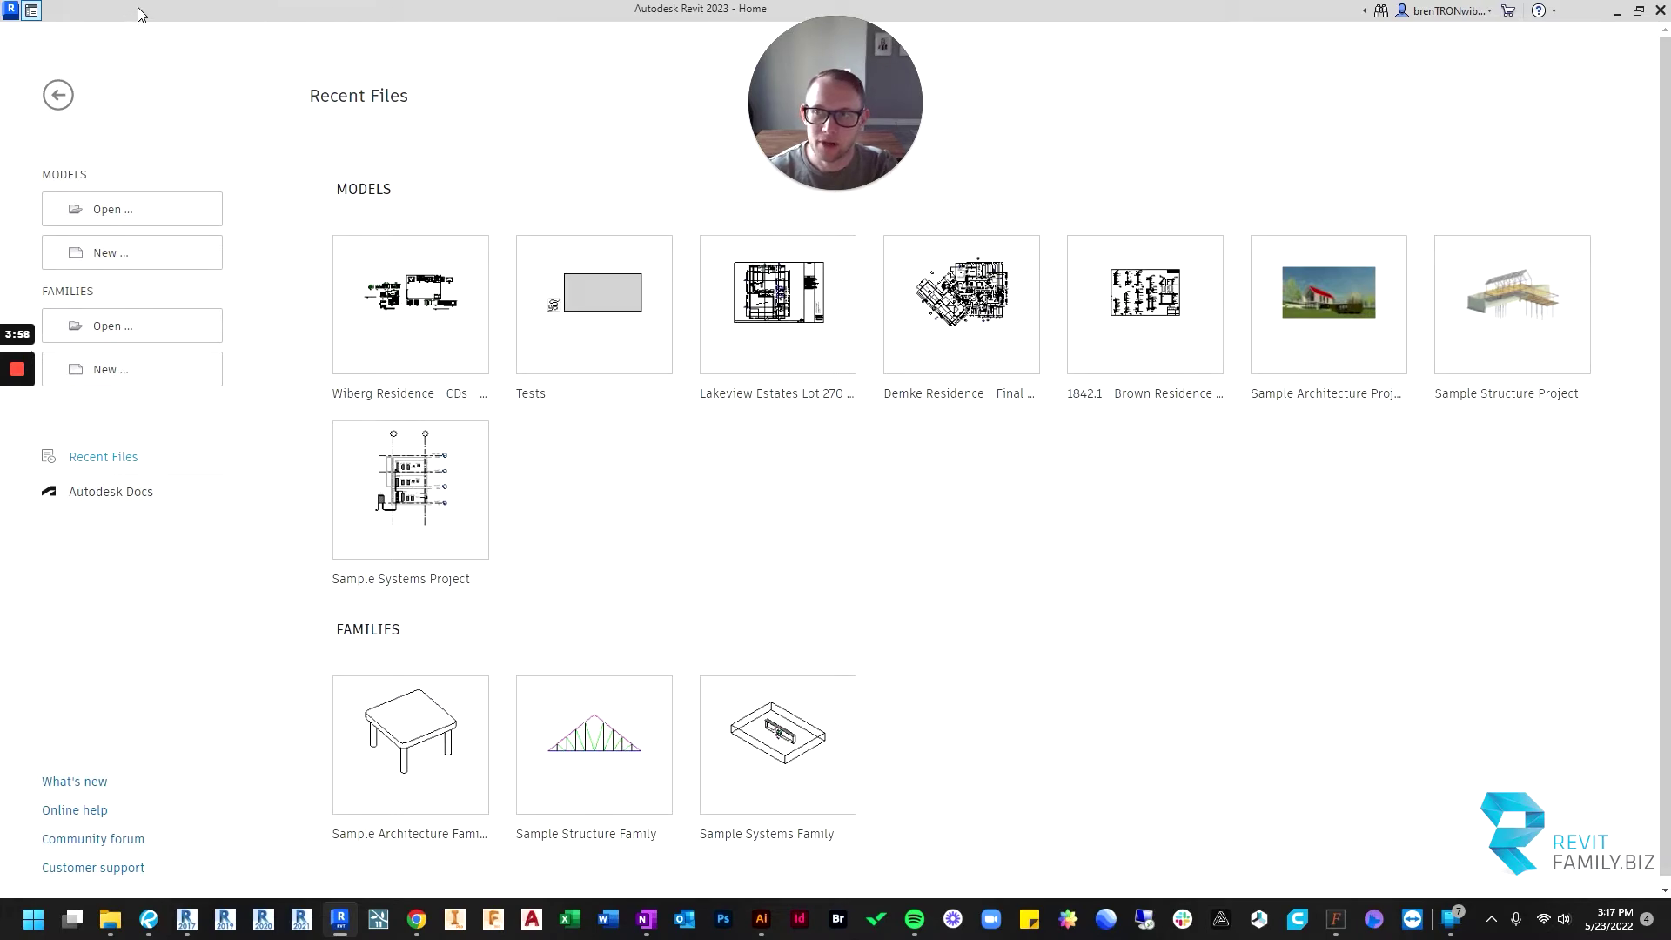
pyautogui.moveTo(137, 7); pyautogui.dragTo(1667, 339)
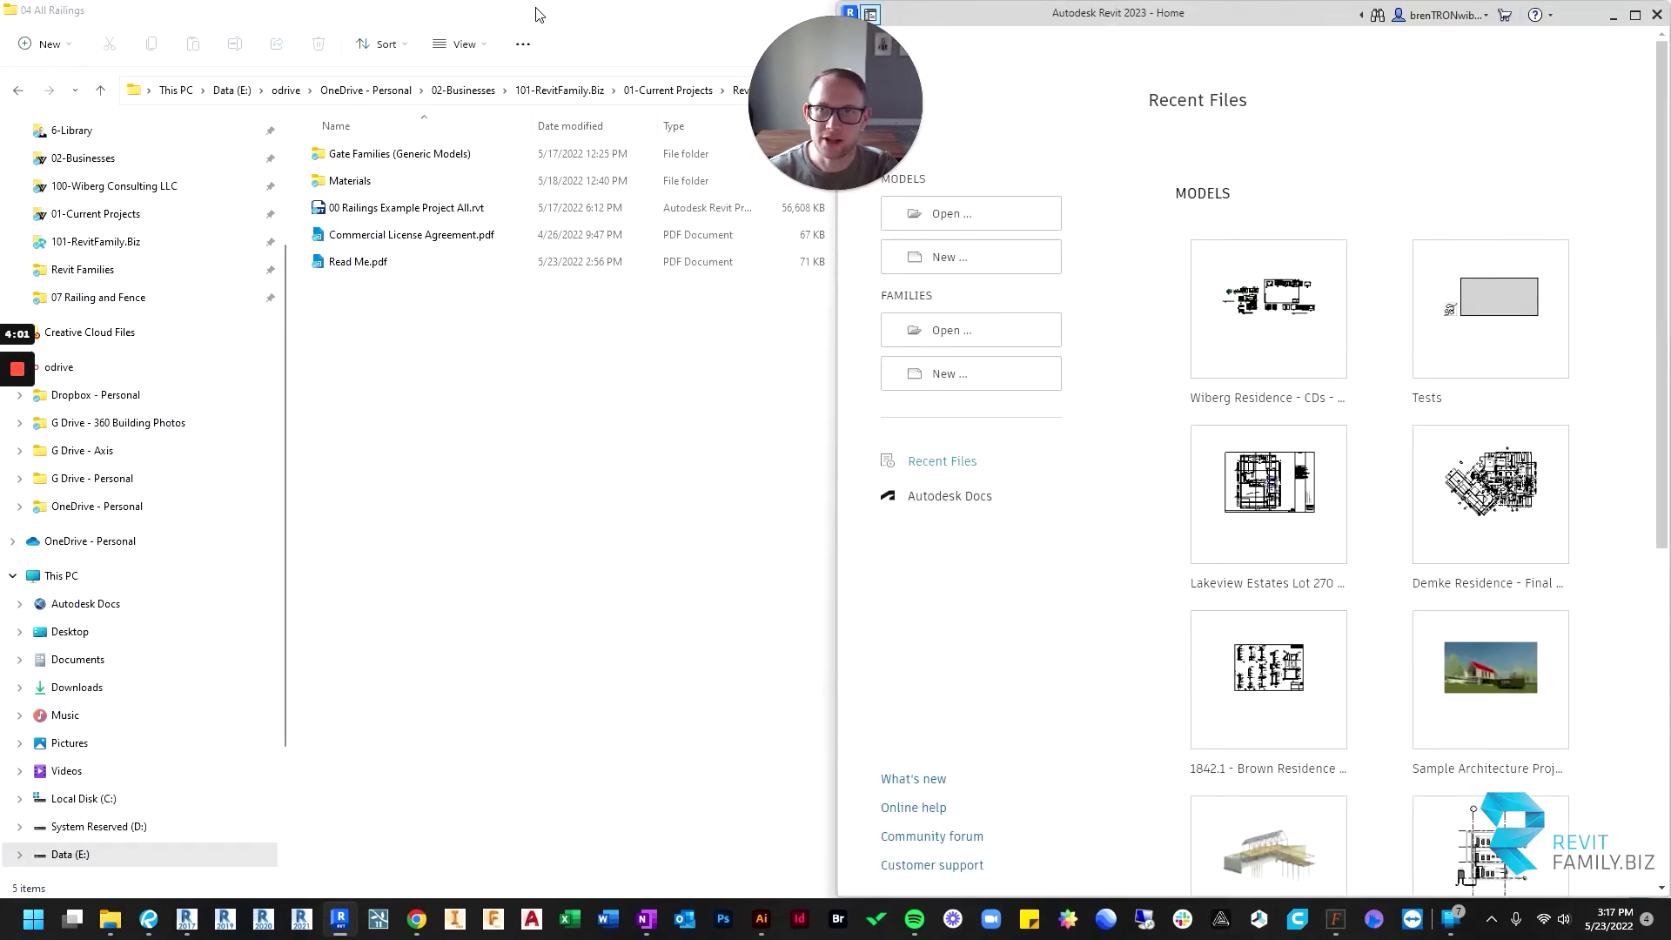
pyautogui.moveTo(537, 14); pyautogui.dragTo(2, 159)
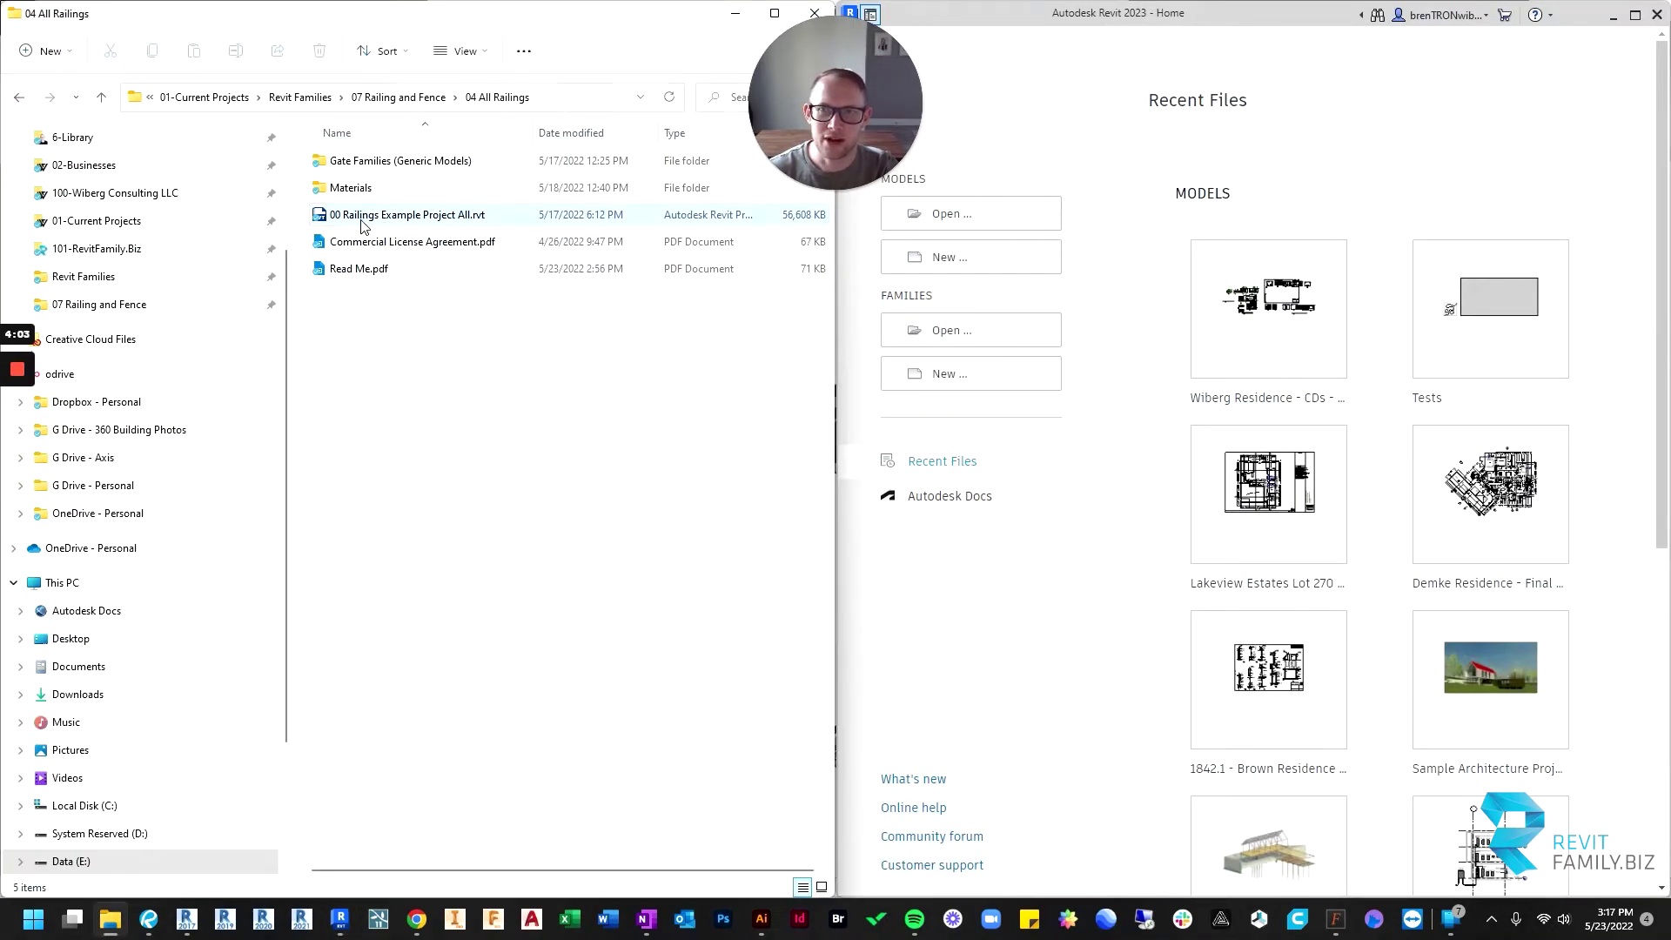
pyautogui.moveTo(362, 225); pyautogui.dragTo(1346, 159)
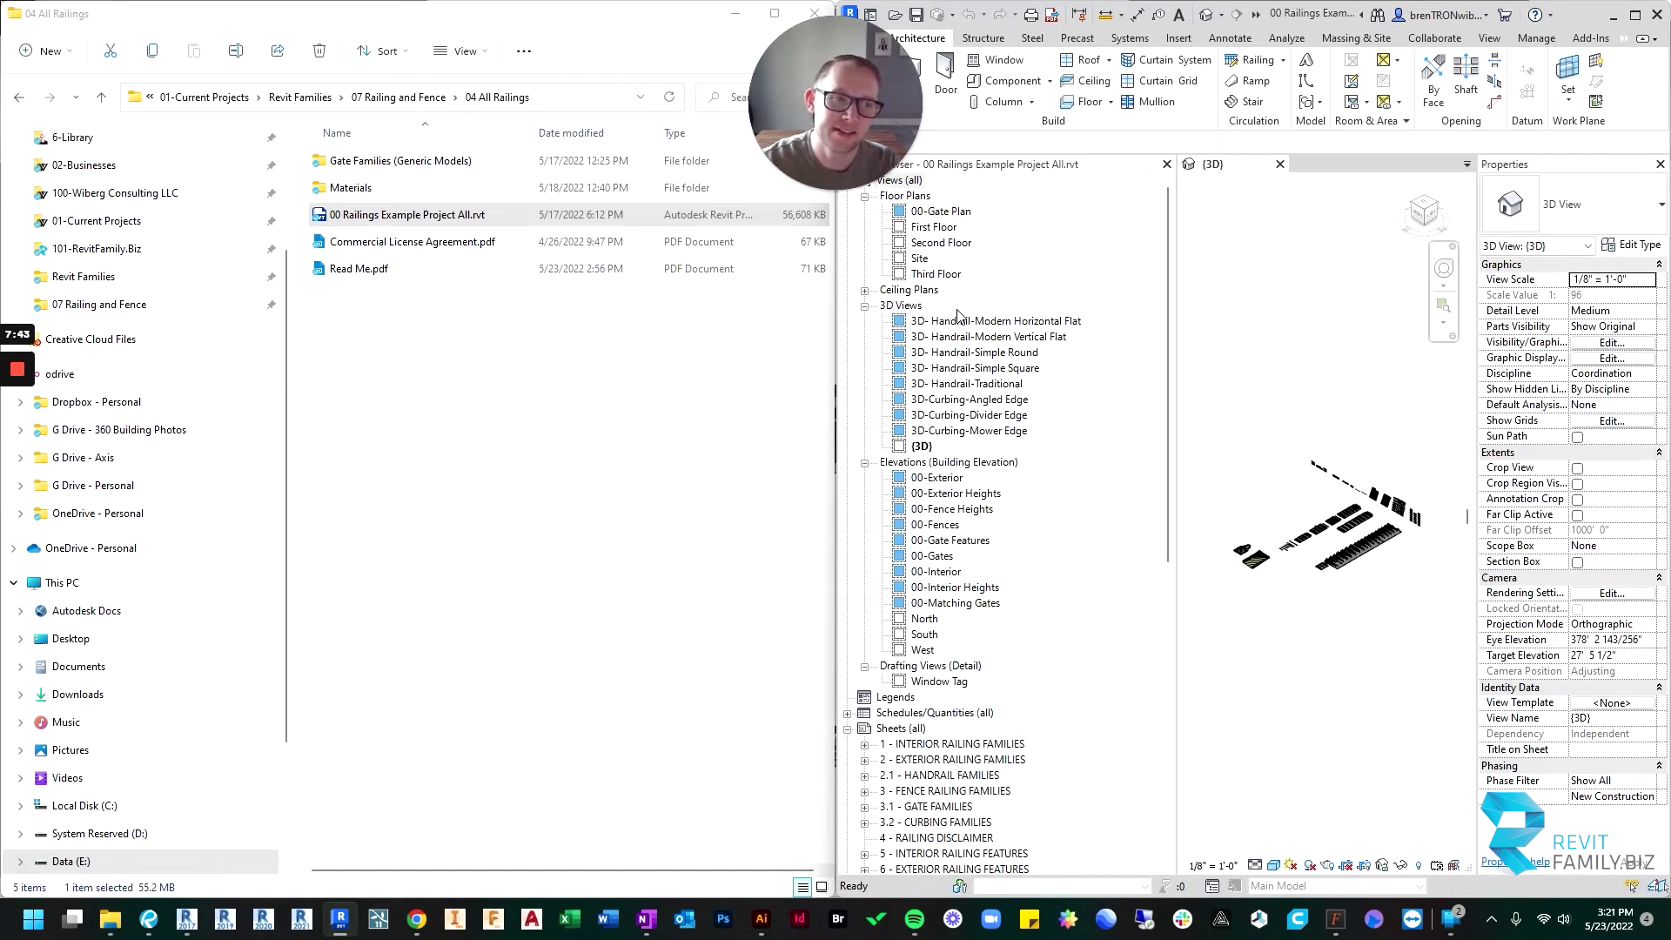
# Step: Minimize the folder and the Revit 2017 project windows, and maximize the Revit 2023 window
pyautogui.click(738, 14)
pyautogui.click(602, 16)
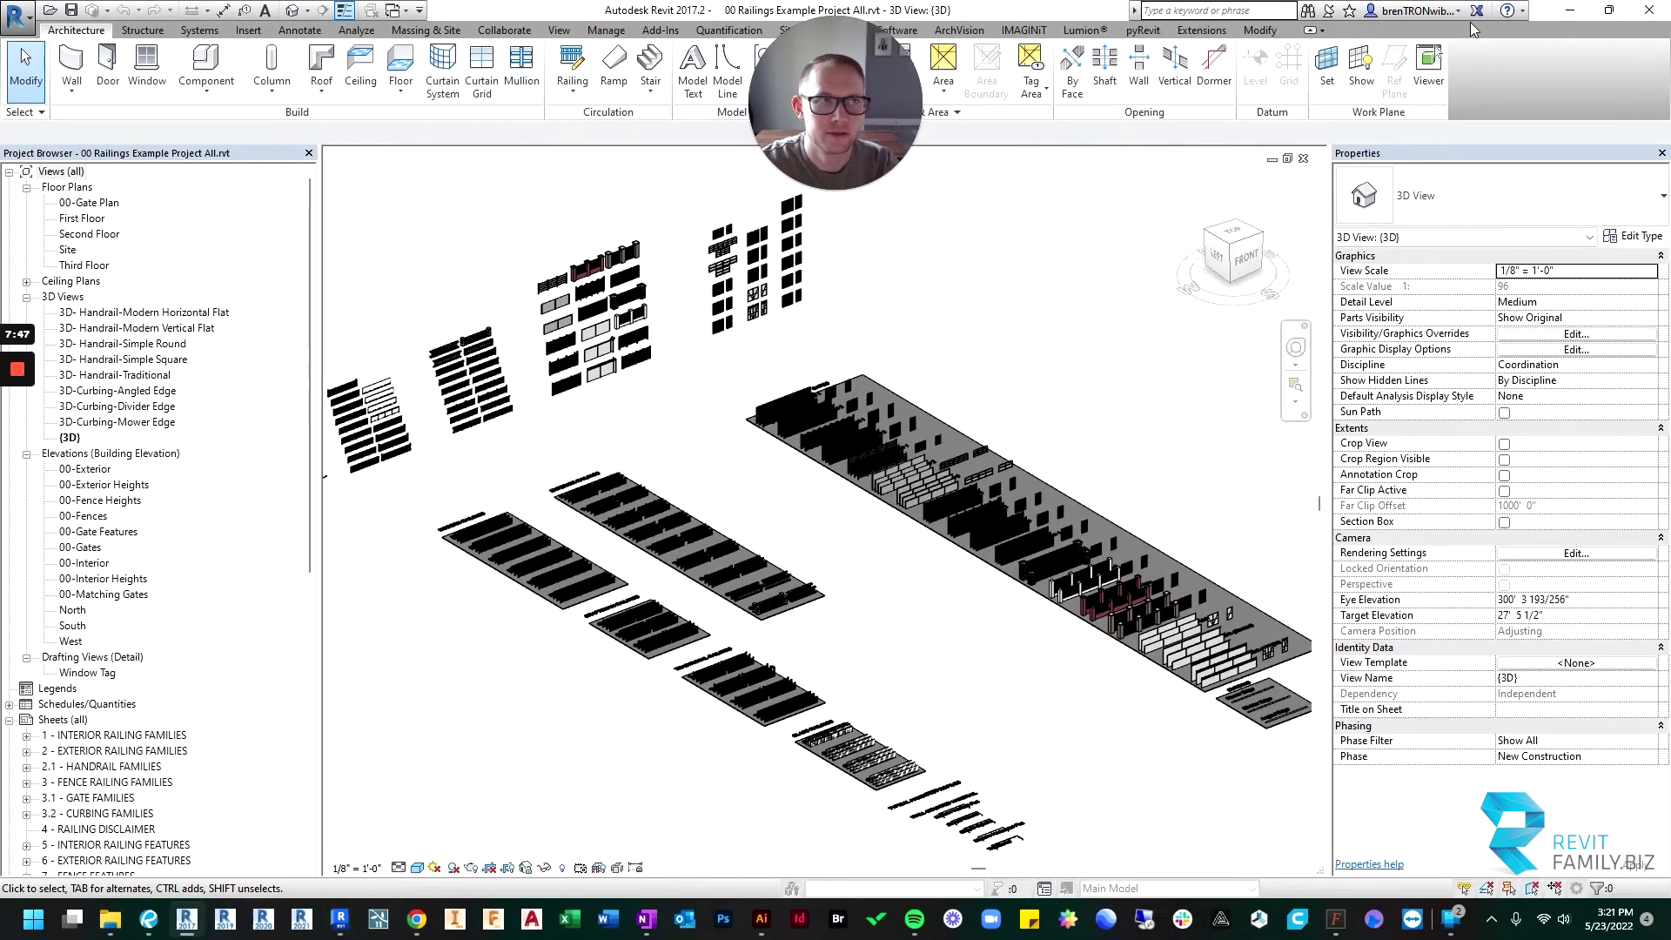
pyautogui.click(1572, 11)
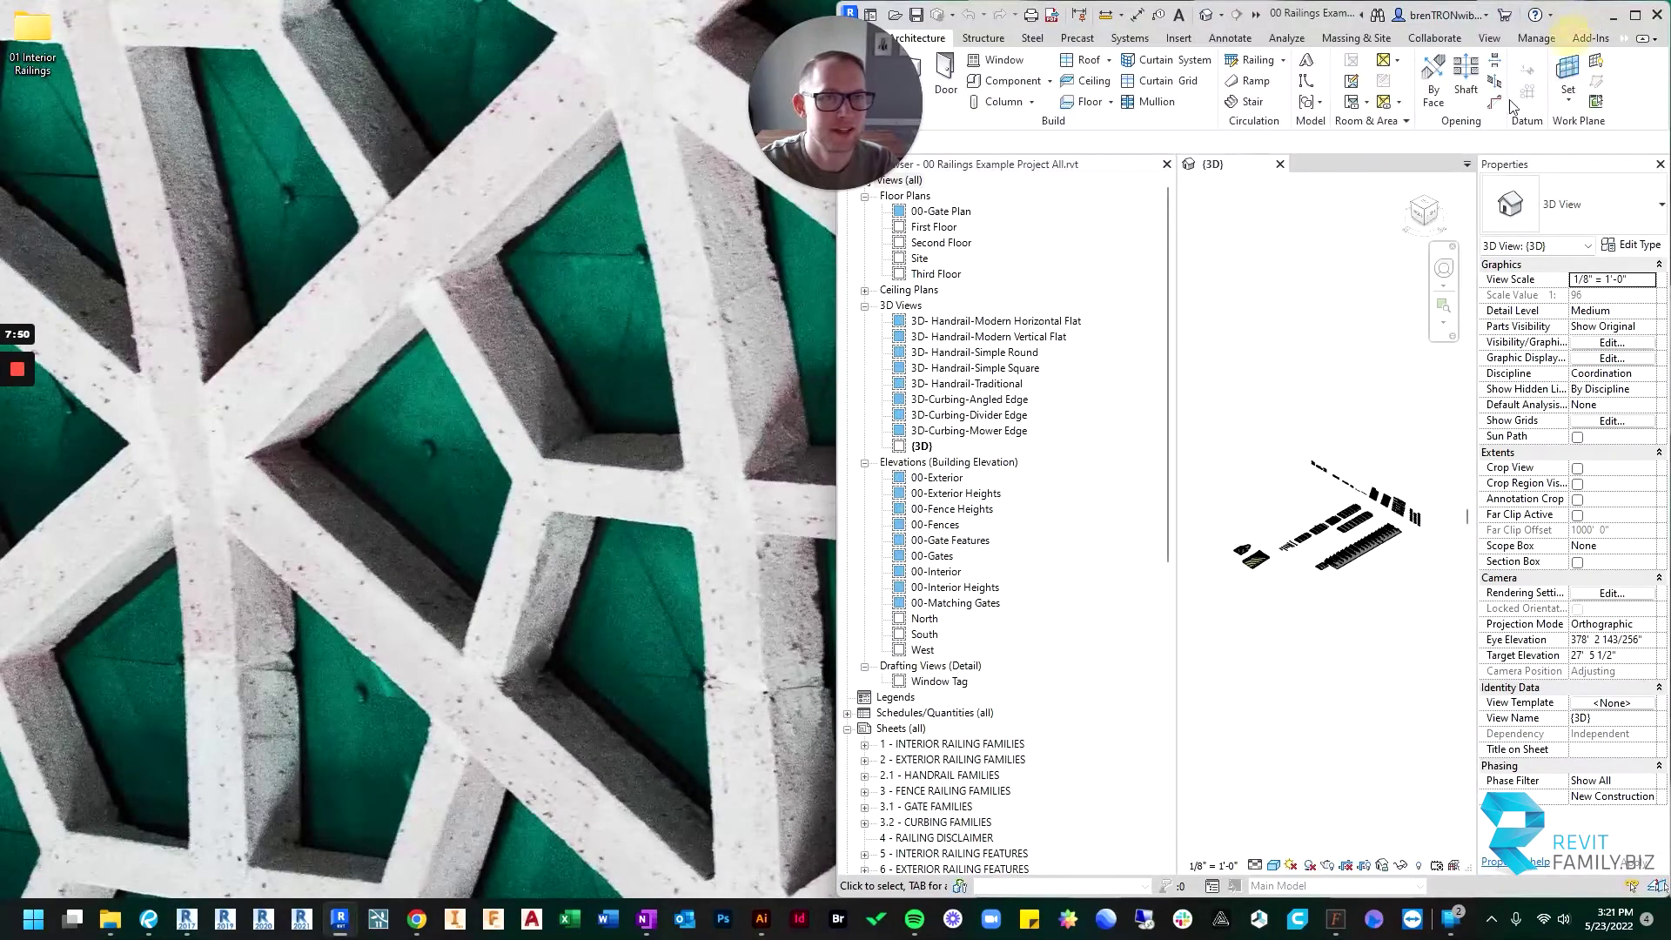
pyautogui.click(1634, 15)
# Step: Examine the layout of the railing and fence samples in the example project's 3D view, from the whole model down to the exterior railings
pyautogui.moveTo(651, 494); pyautogui.dragTo(862, 503, button='middle')
pyautogui.scroll(8, 789, 522)
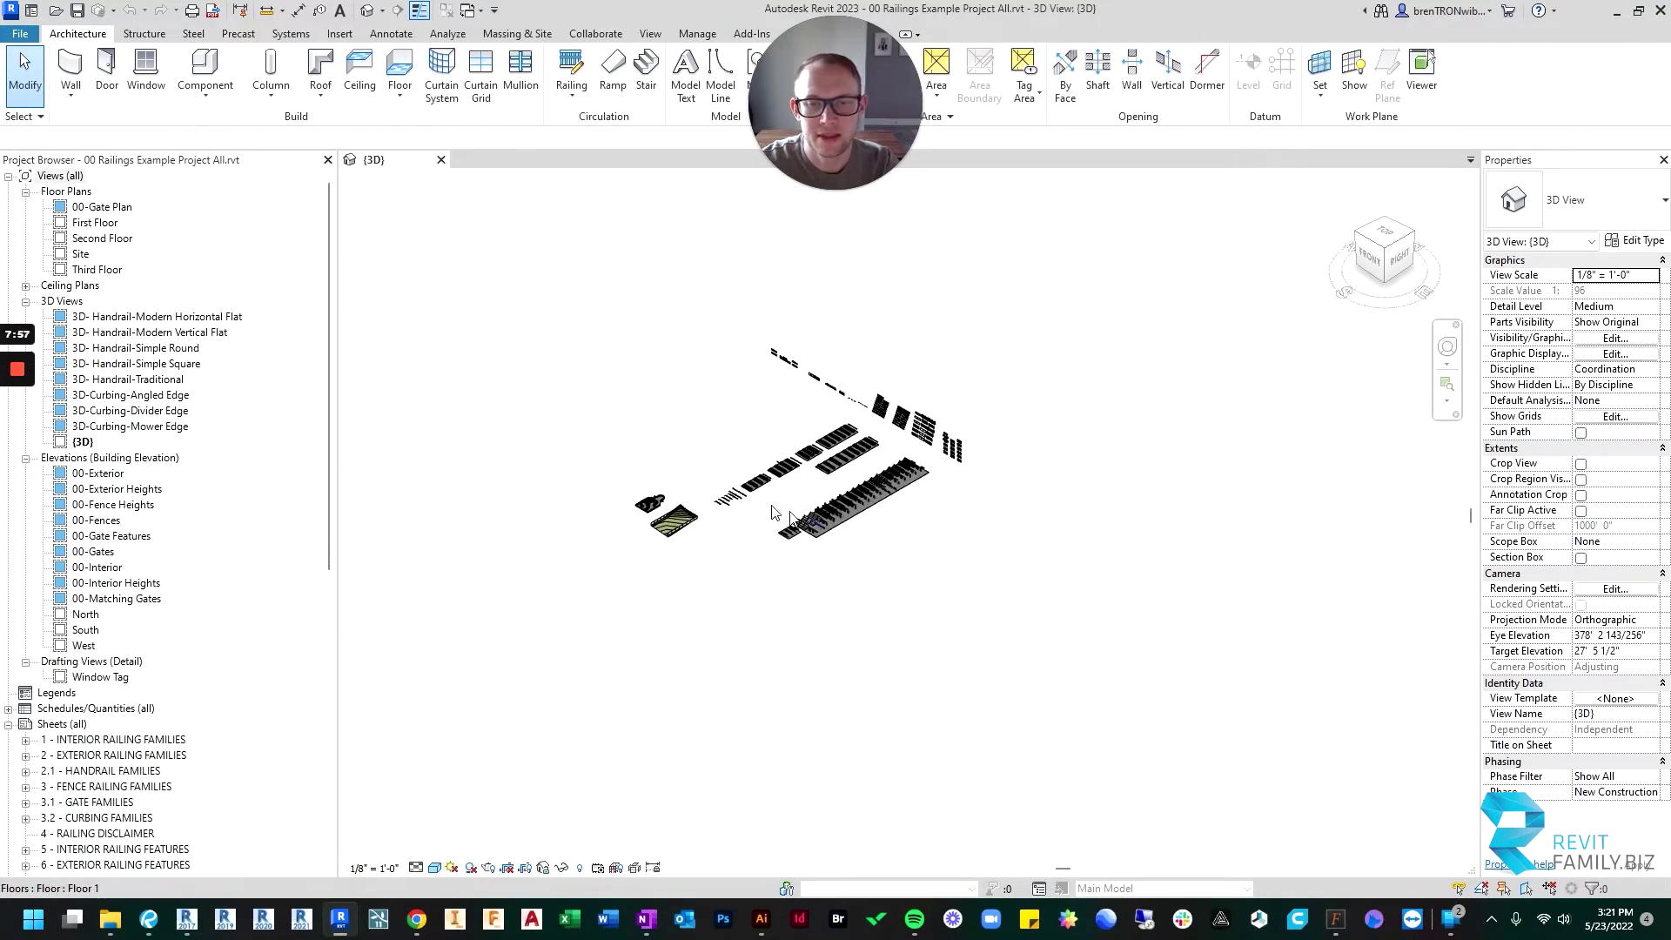
pyautogui.keyDown('shift'); pyautogui.moveTo(789, 533); pyautogui.dragTo(1079, 507, button='middle'); pyautogui.keyUp('shift')
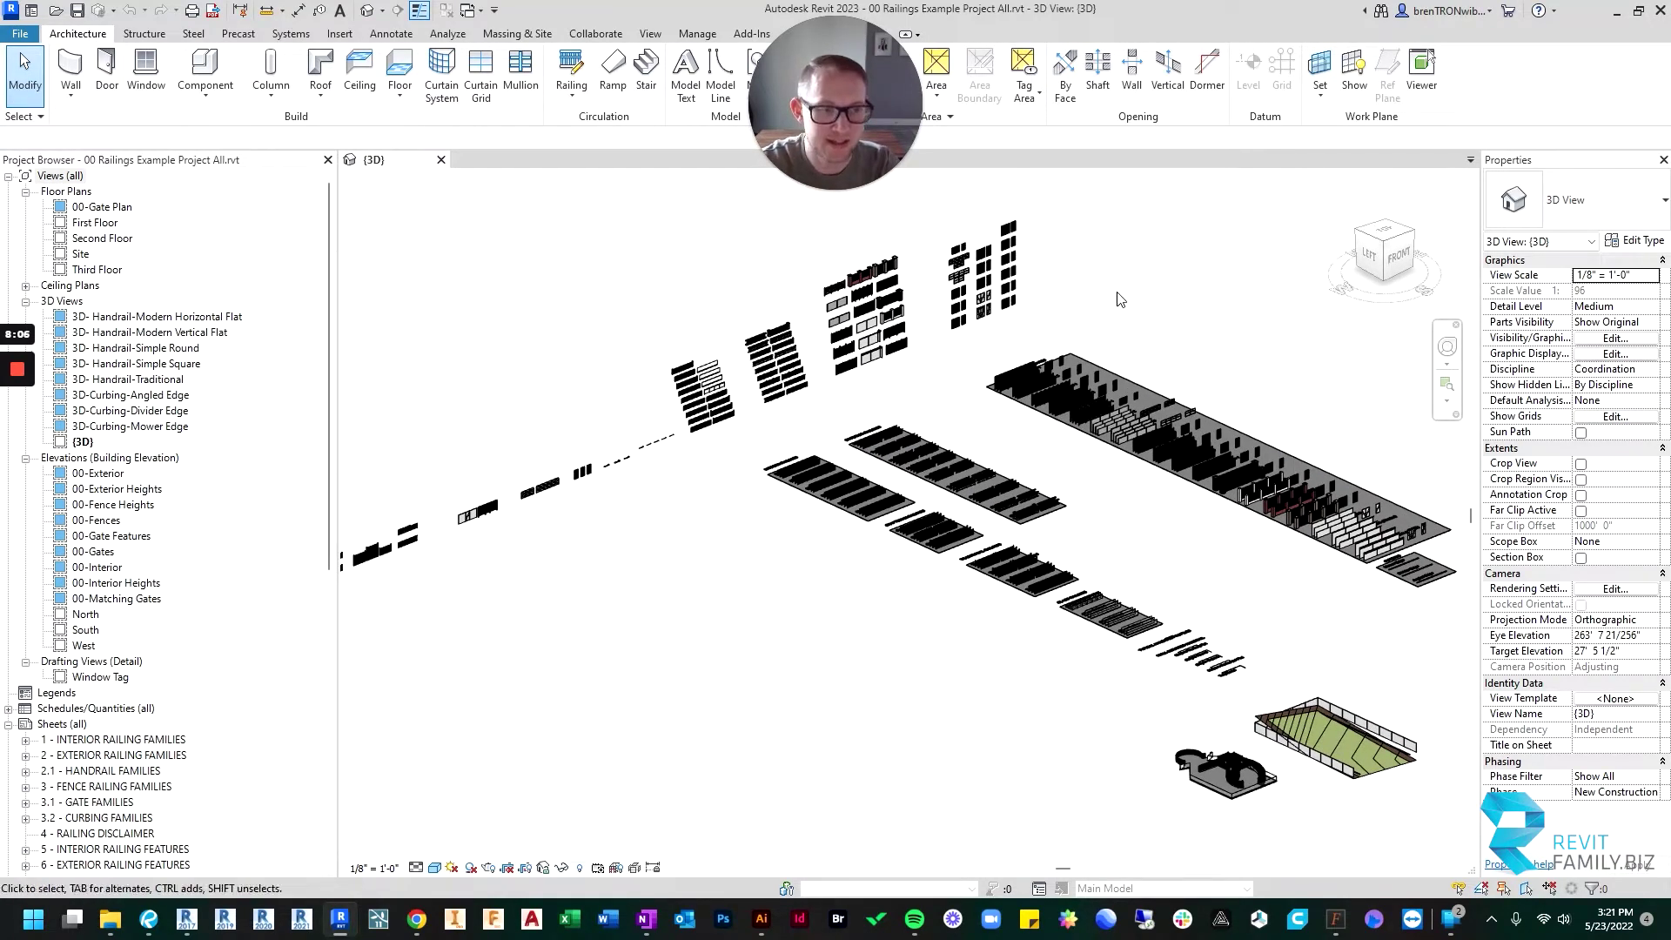
pyautogui.moveTo(1043, 528); pyautogui.dragTo(996, 521, button='middle')
pyautogui.scroll(2, 731, 397)
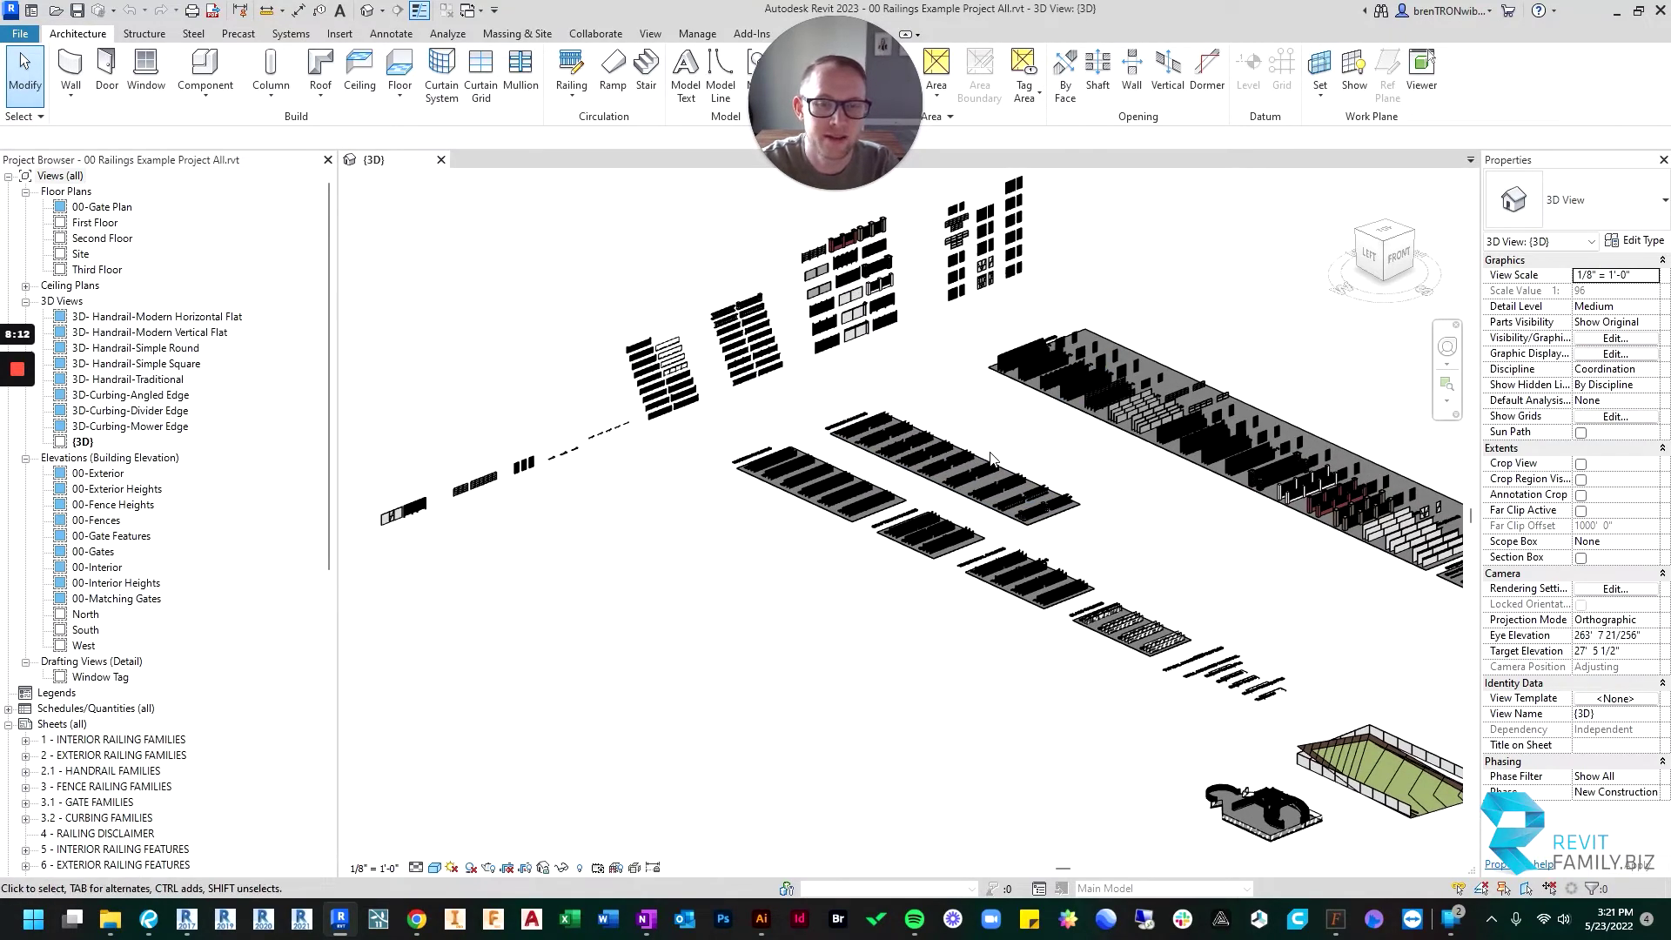
pyautogui.scroll(-1, 990, 452)
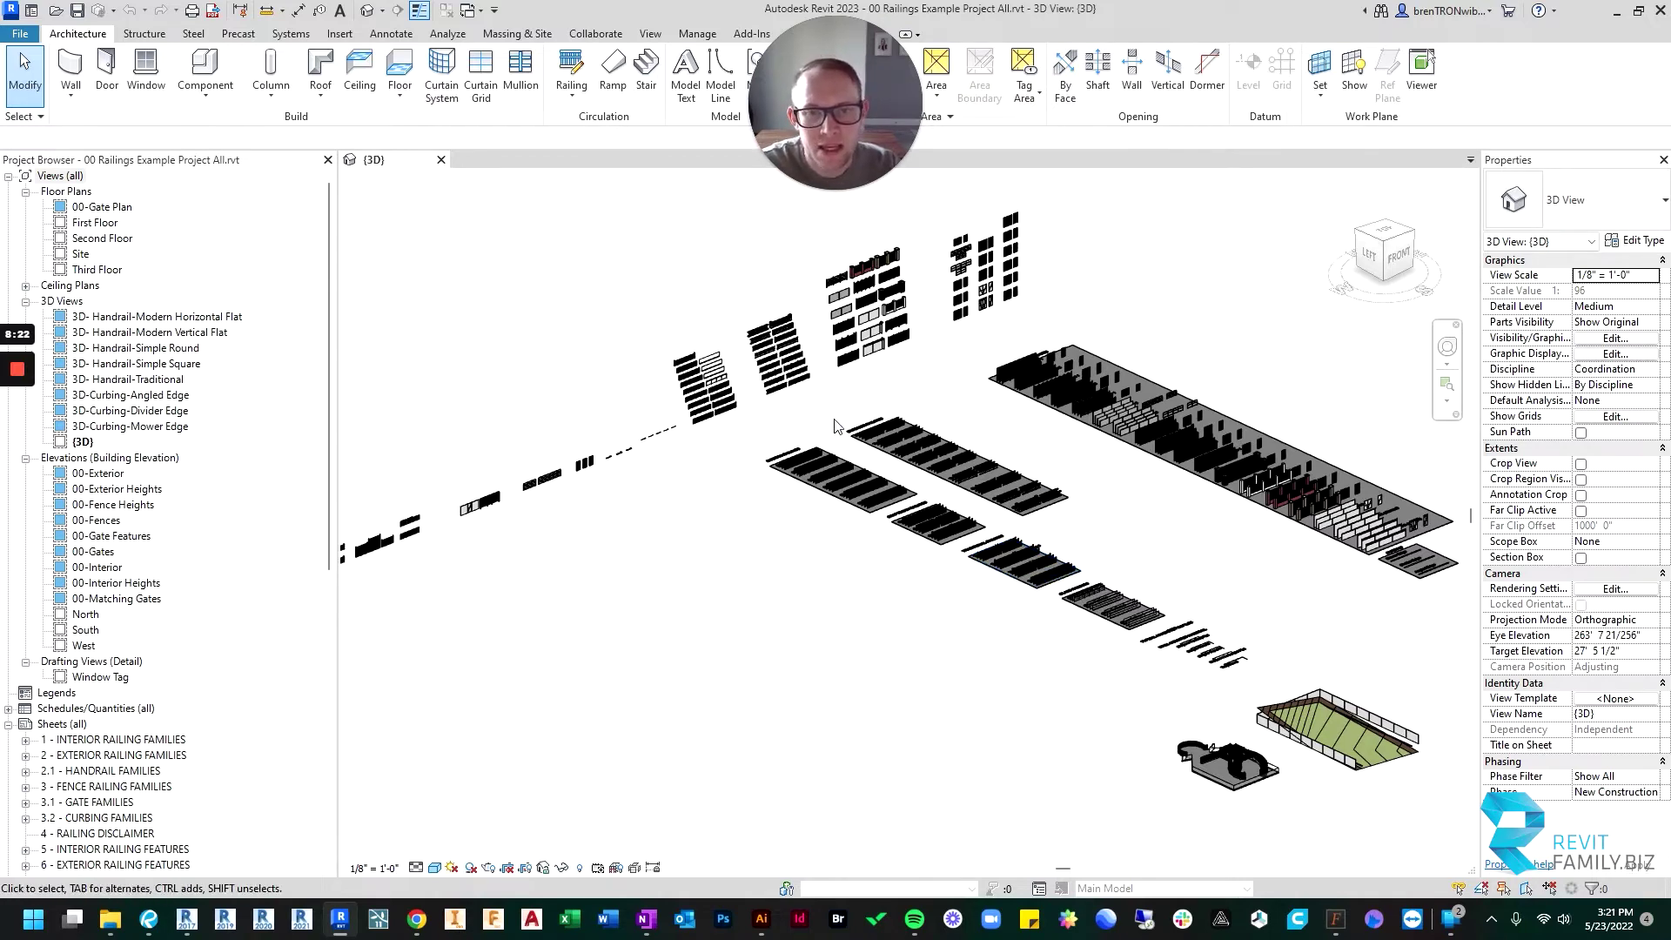
pyautogui.scroll(6, 1022, 583)
pyautogui.keyDown('shift'); pyautogui.moveTo(1022, 583); pyautogui.dragTo(1081, 604, button='middle'); pyautogui.keyUp('shift')
pyautogui.moveTo(1029, 442); pyautogui.dragTo(980, 662, button='middle')
pyautogui.moveTo(1251, 544); pyautogui.dragTo(927, 480, button='middle')
pyautogui.moveTo(807, 491); pyautogui.dragTo(838, 489, button='middle')
pyautogui.keyDown('shift'); pyautogui.moveTo(721, 485); pyautogui.dragTo(736, 476, button='middle'); pyautogui.keyUp('shift')
pyautogui.scroll(3, 707, 286)
pyautogui.scroll(2, 709, 285)
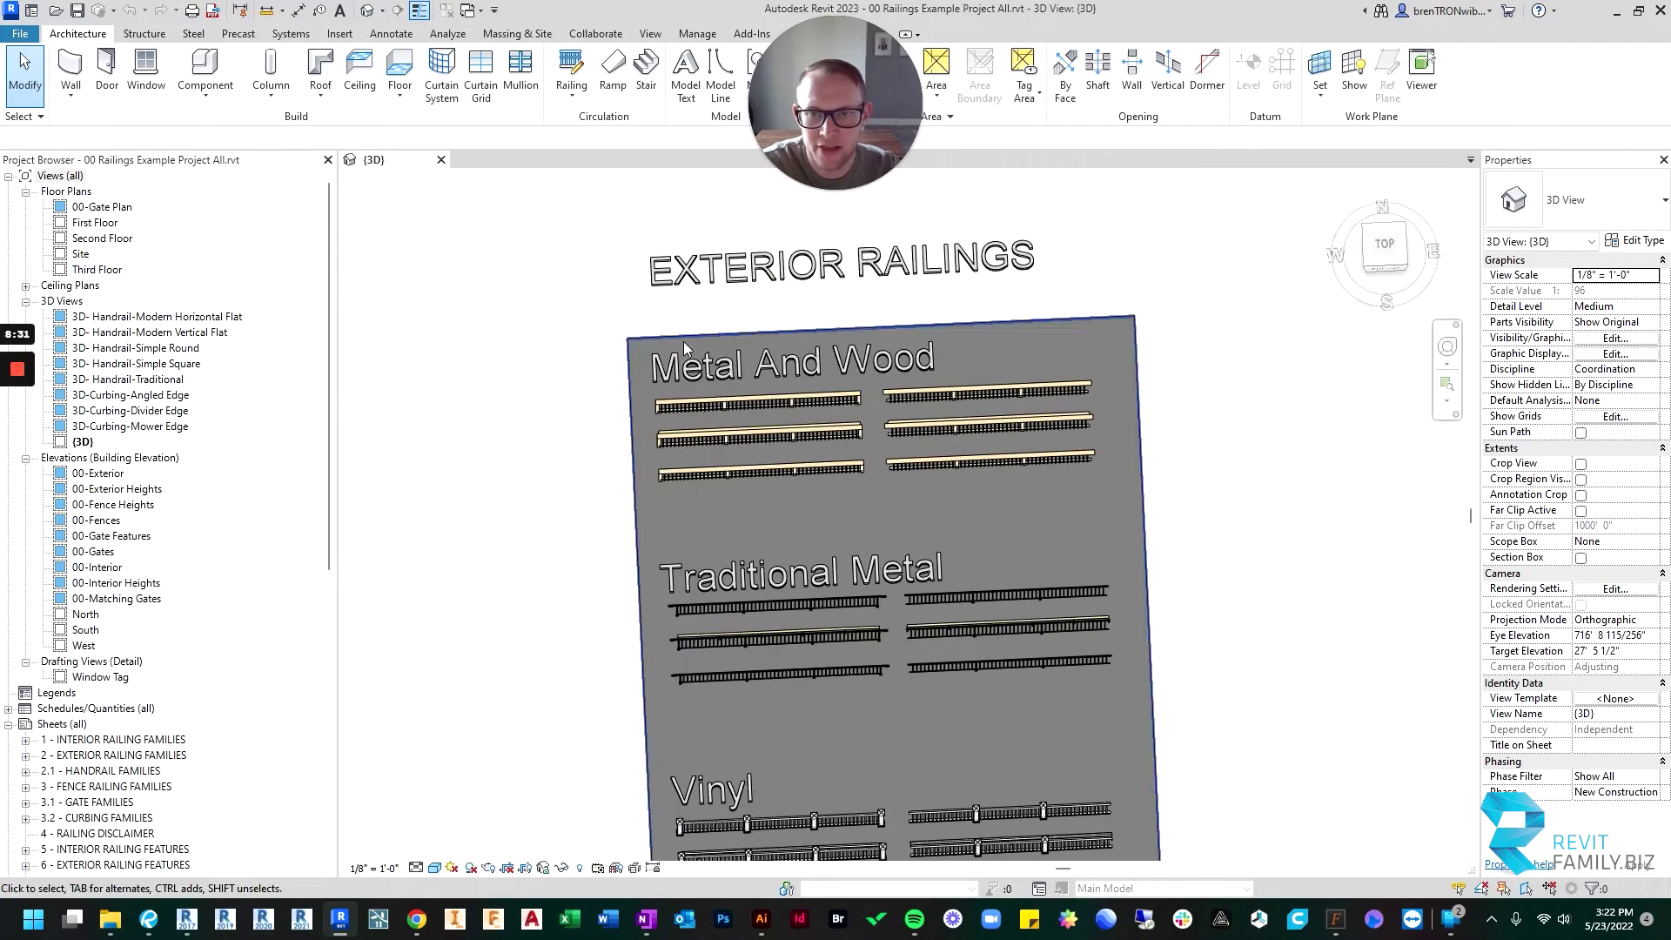
# Step: Inspect the Railing Ext - Metal and Wood - 42" sample and the neighbouring exterior railing samples
pyautogui.click(705, 414)
pyautogui.keyDown('shift'); pyautogui.moveTo(593, 560); pyautogui.dragTo(698, 289, button='middle'); pyautogui.keyUp('shift')
pyautogui.scroll(4, 783, 383)
pyautogui.scroll(-4, 697, 467)
pyautogui.moveTo(896, 573); pyautogui.dragTo(852, 473, button='middle')
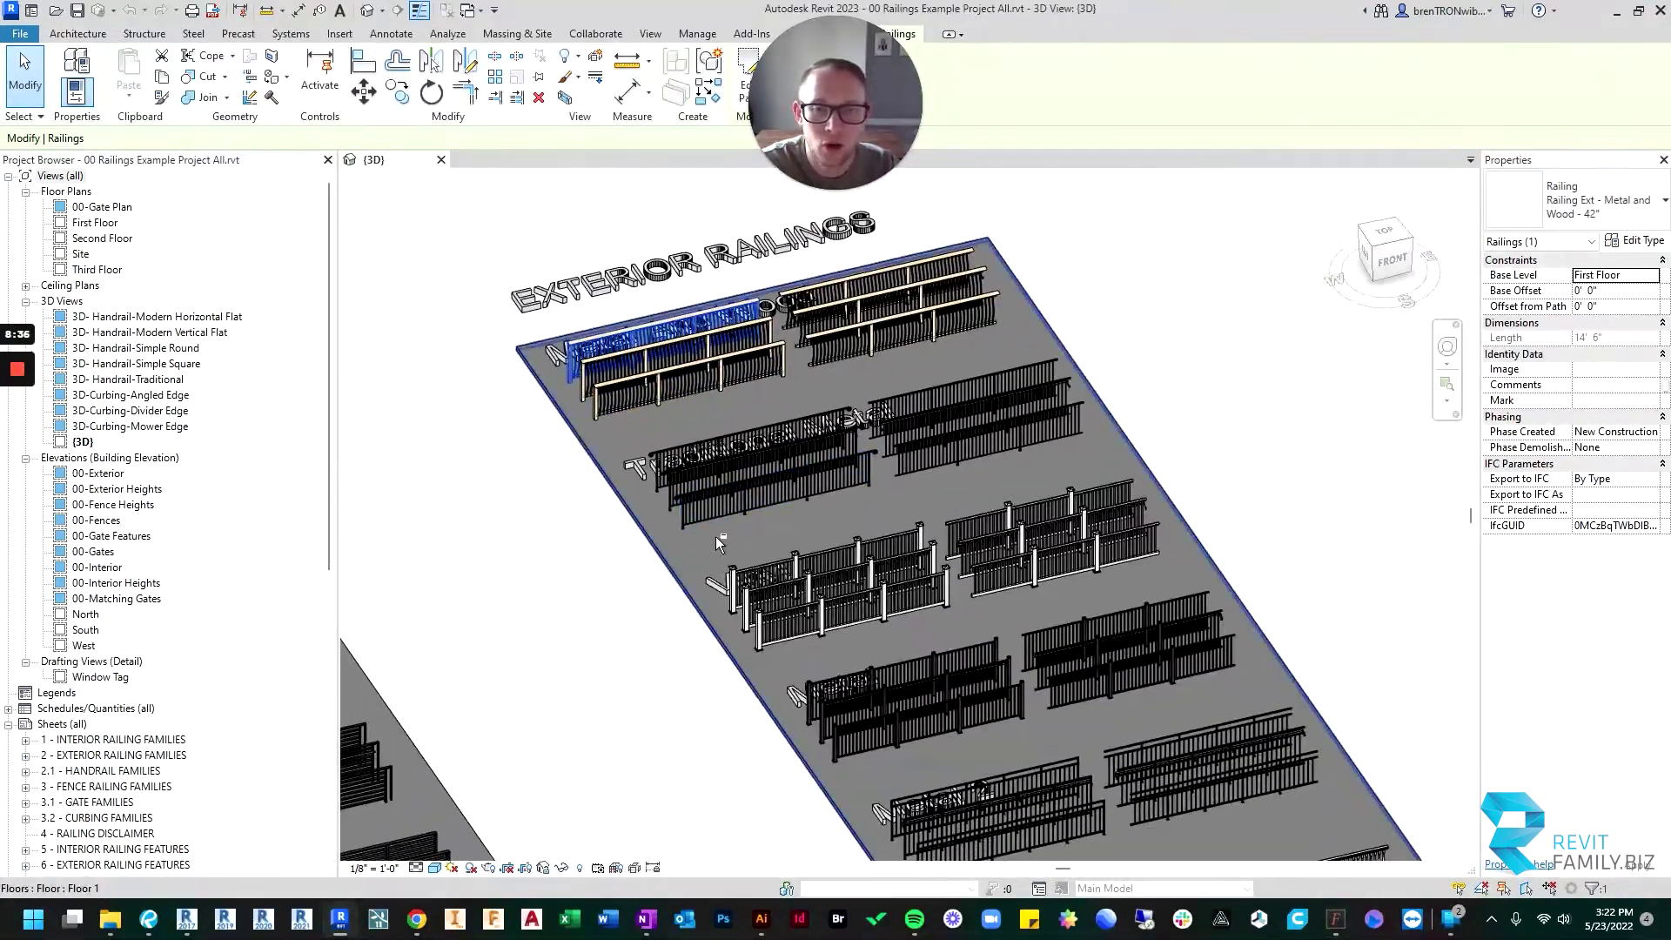
pyautogui.keyDown('shift'); pyautogui.moveTo(745, 545); pyautogui.dragTo(831, 523, button='middle'); pyautogui.keyUp('shift')
pyautogui.click(639, 539)
pyautogui.scroll(2, 624, 370)
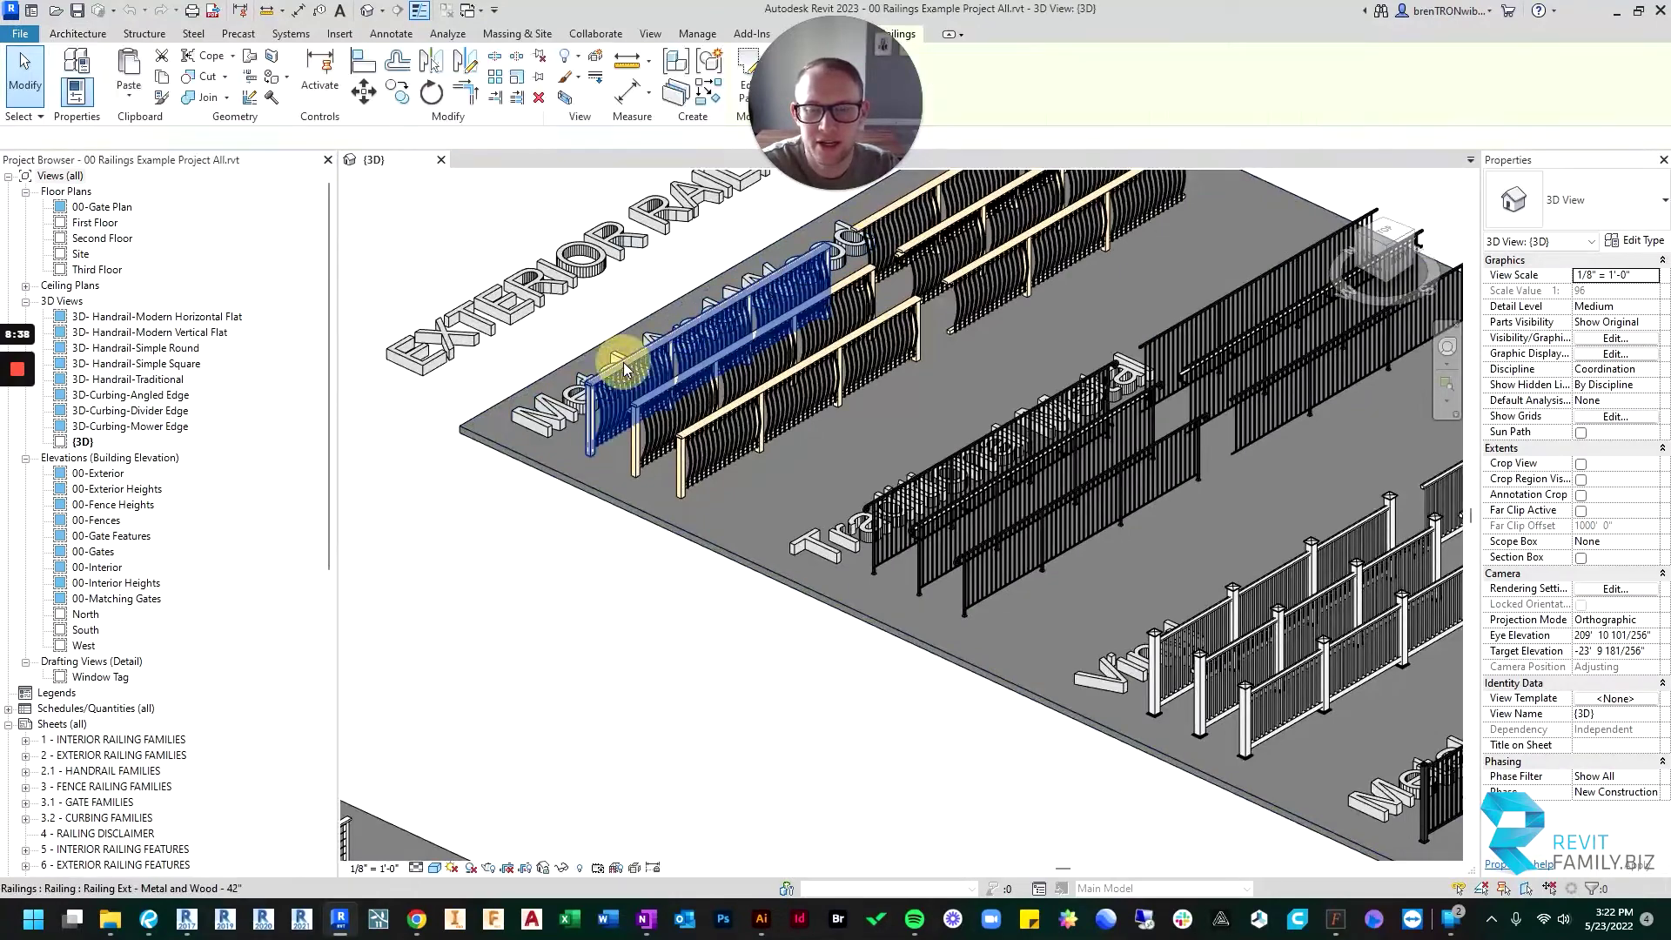
pyautogui.click(623, 362)
pyautogui.scroll(-2, 834, 425)
pyautogui.scroll(-4, 834, 426)
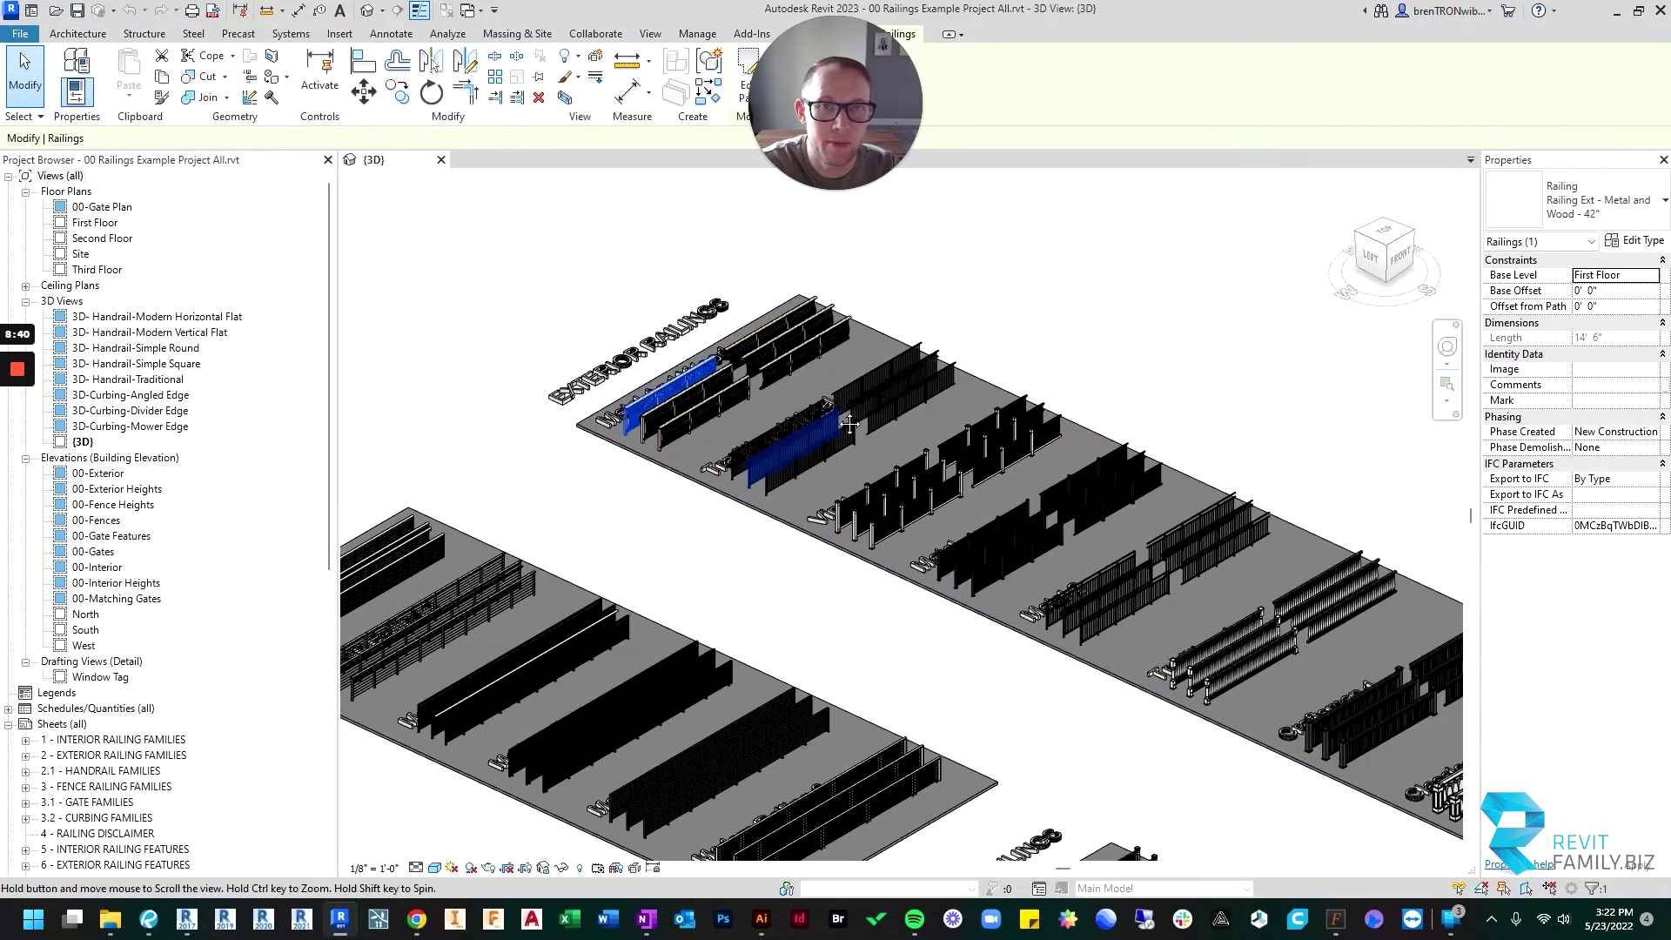
pyautogui.click(1089, 355)
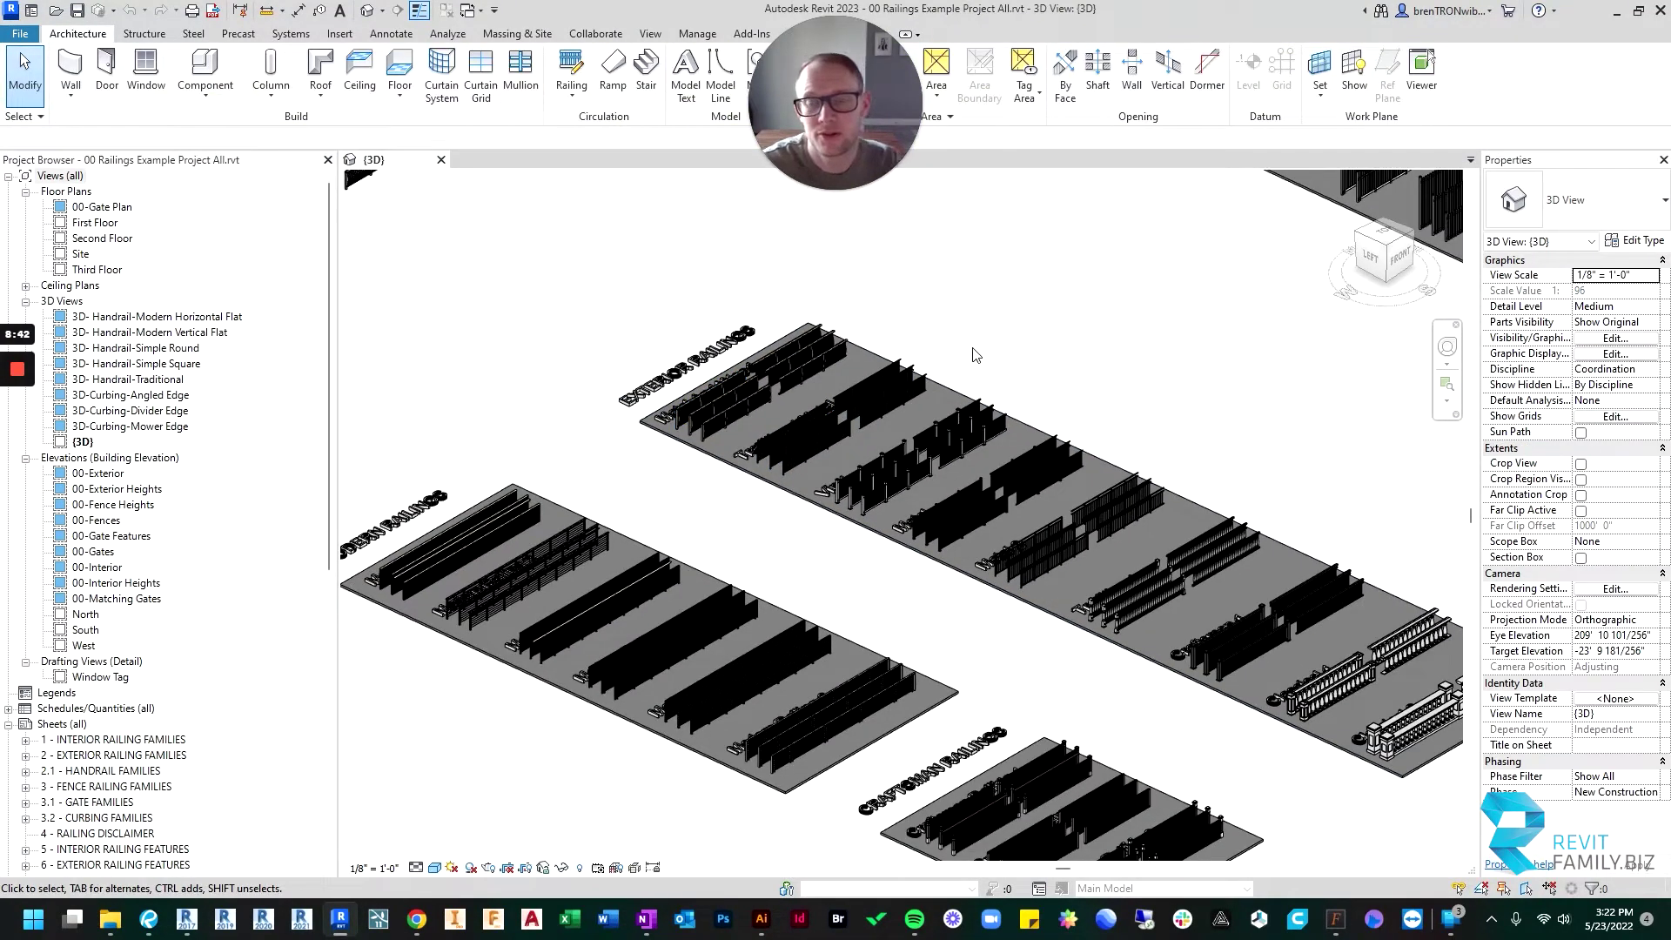
pyautogui.moveTo(869, 423); pyautogui.dragTo(883, 384, button='middle')
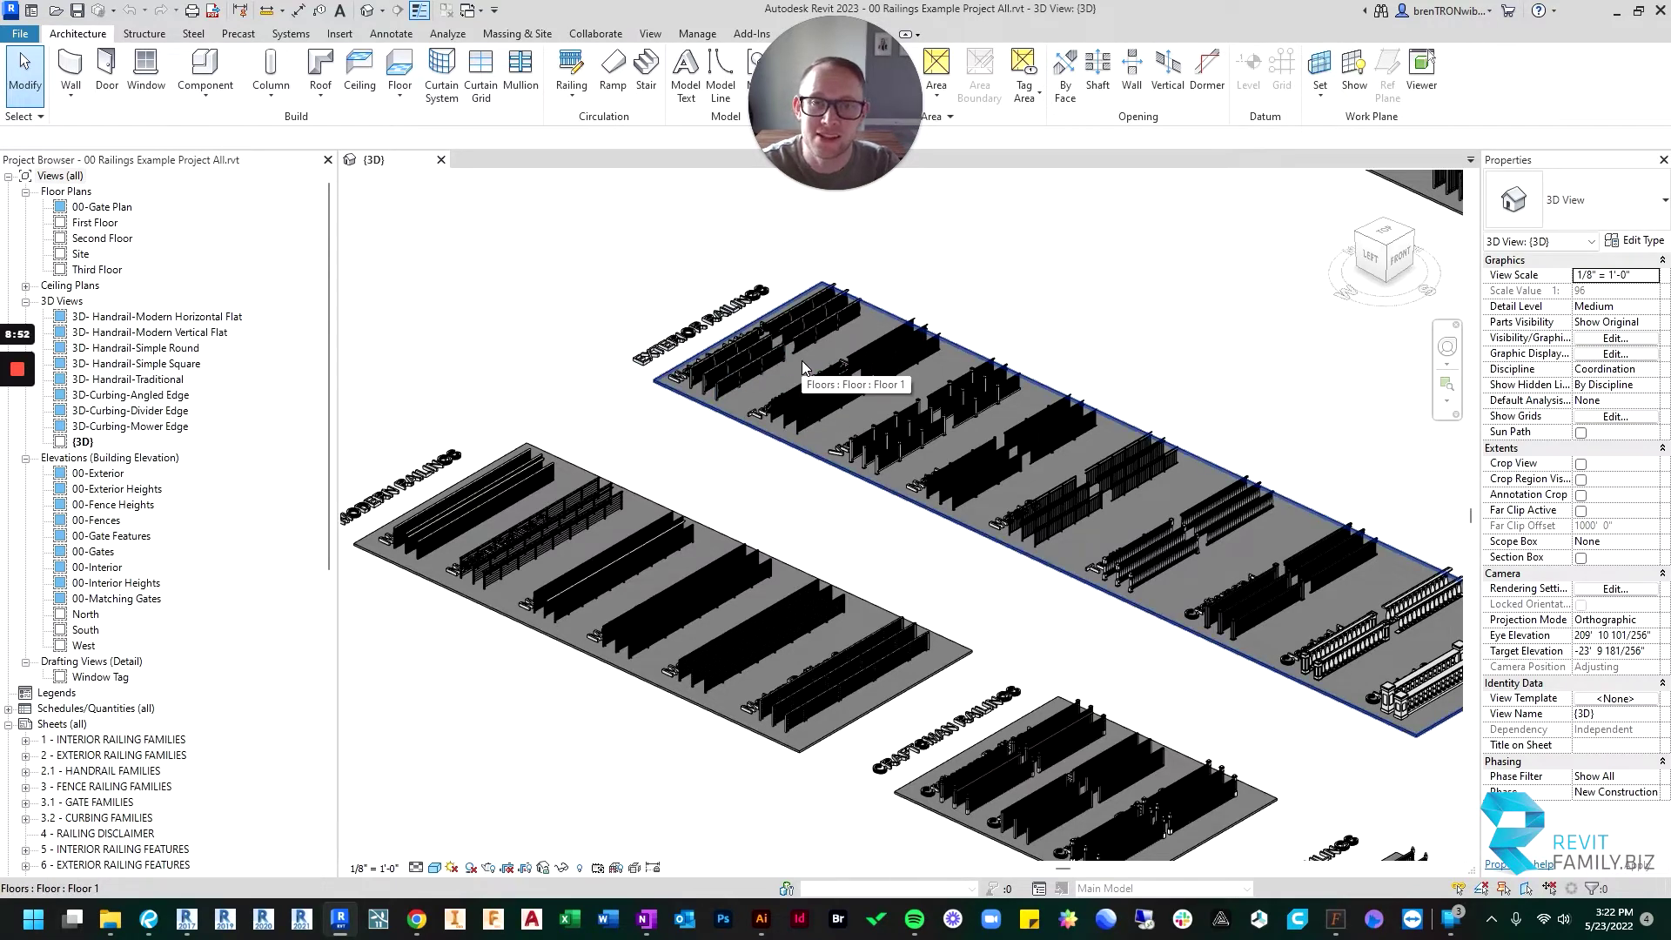
# Step: Open the recent residence construction documents project and view the house and site in its default 3D view
pyautogui.click(20, 34)
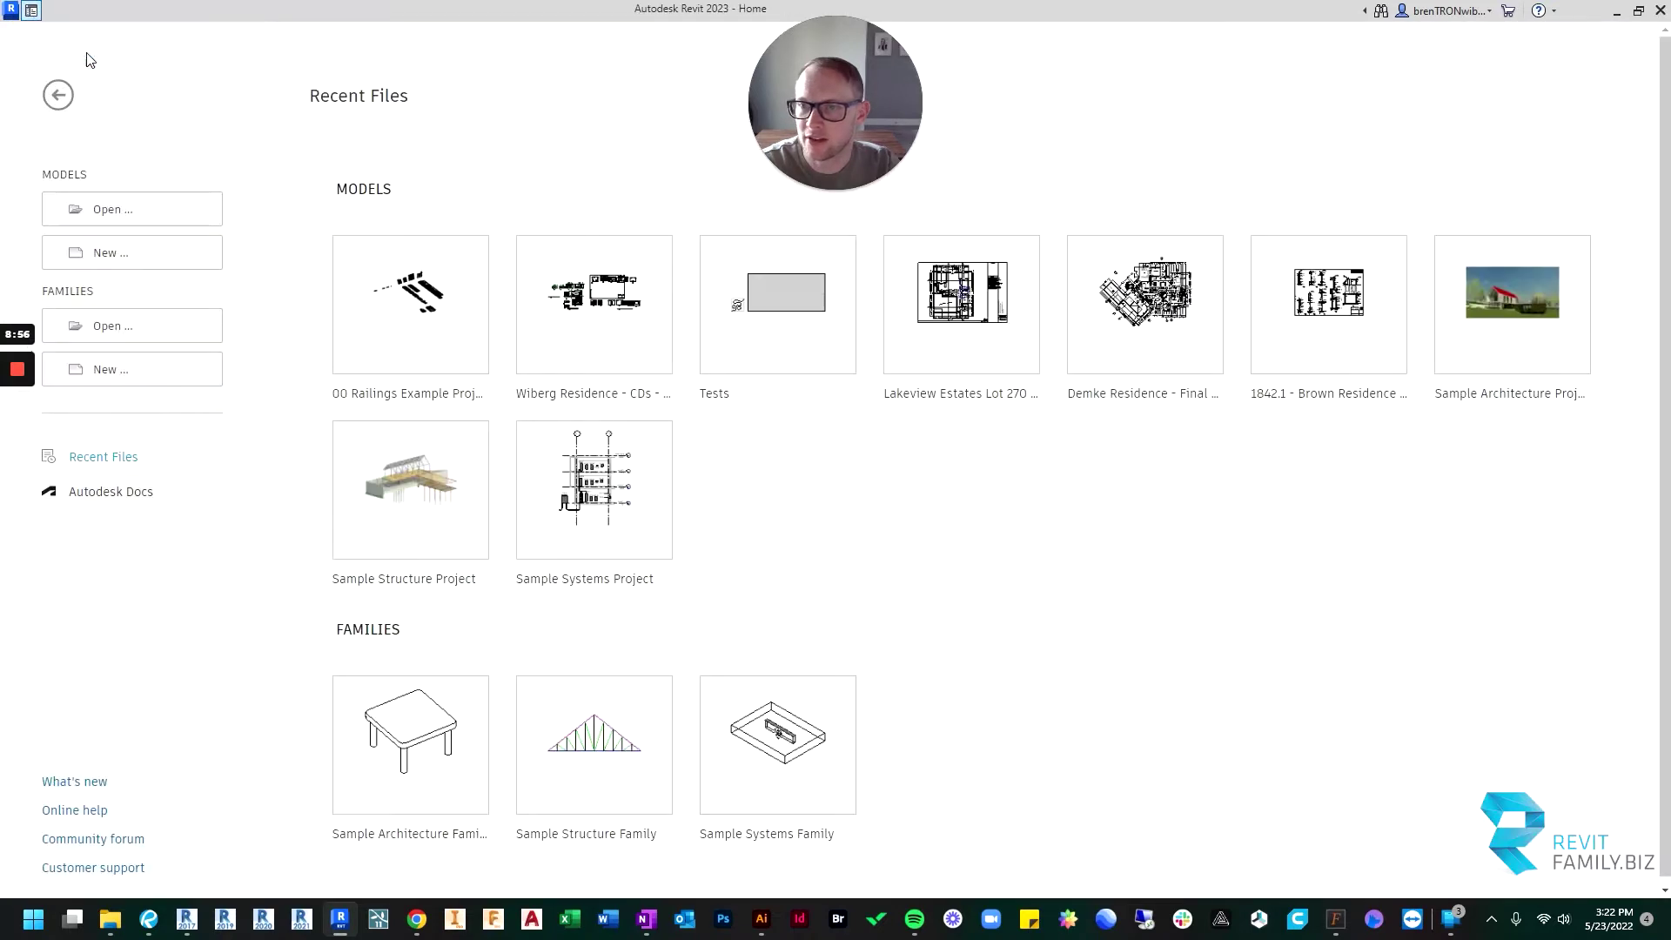
pyautogui.click(592, 328)
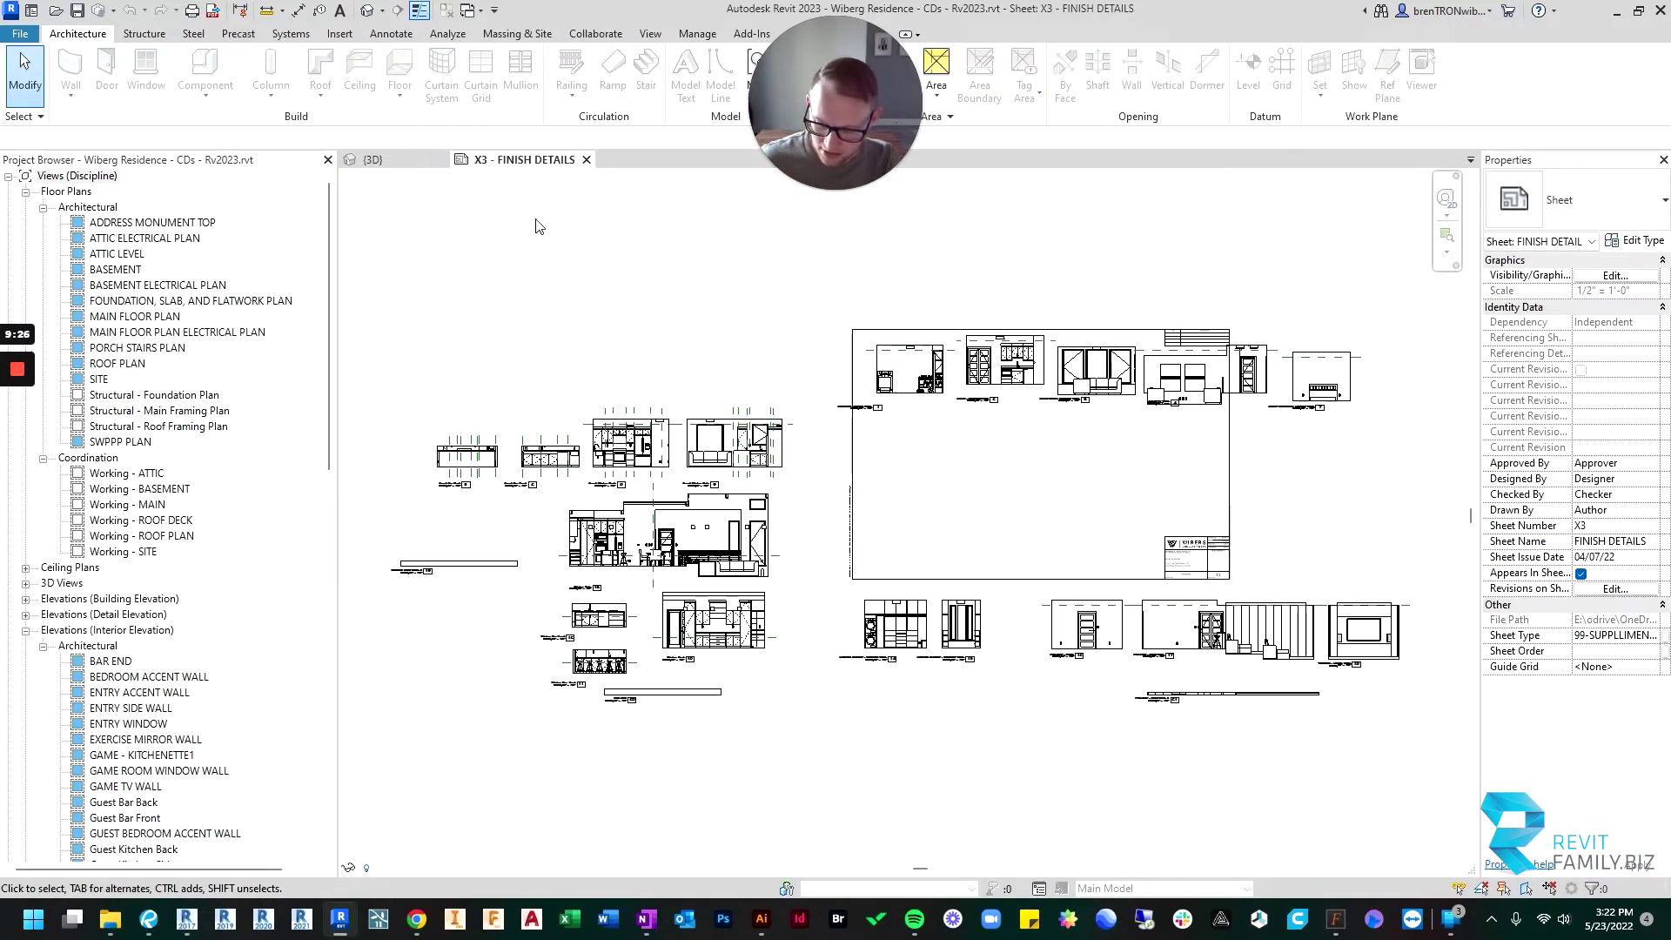
pyautogui.press('3')
pyautogui.press('d')
pyautogui.keyDown('shift'); pyautogui.moveTo(676, 575); pyautogui.dragTo(697, 639, button='middle'); pyautogui.keyUp('shift')
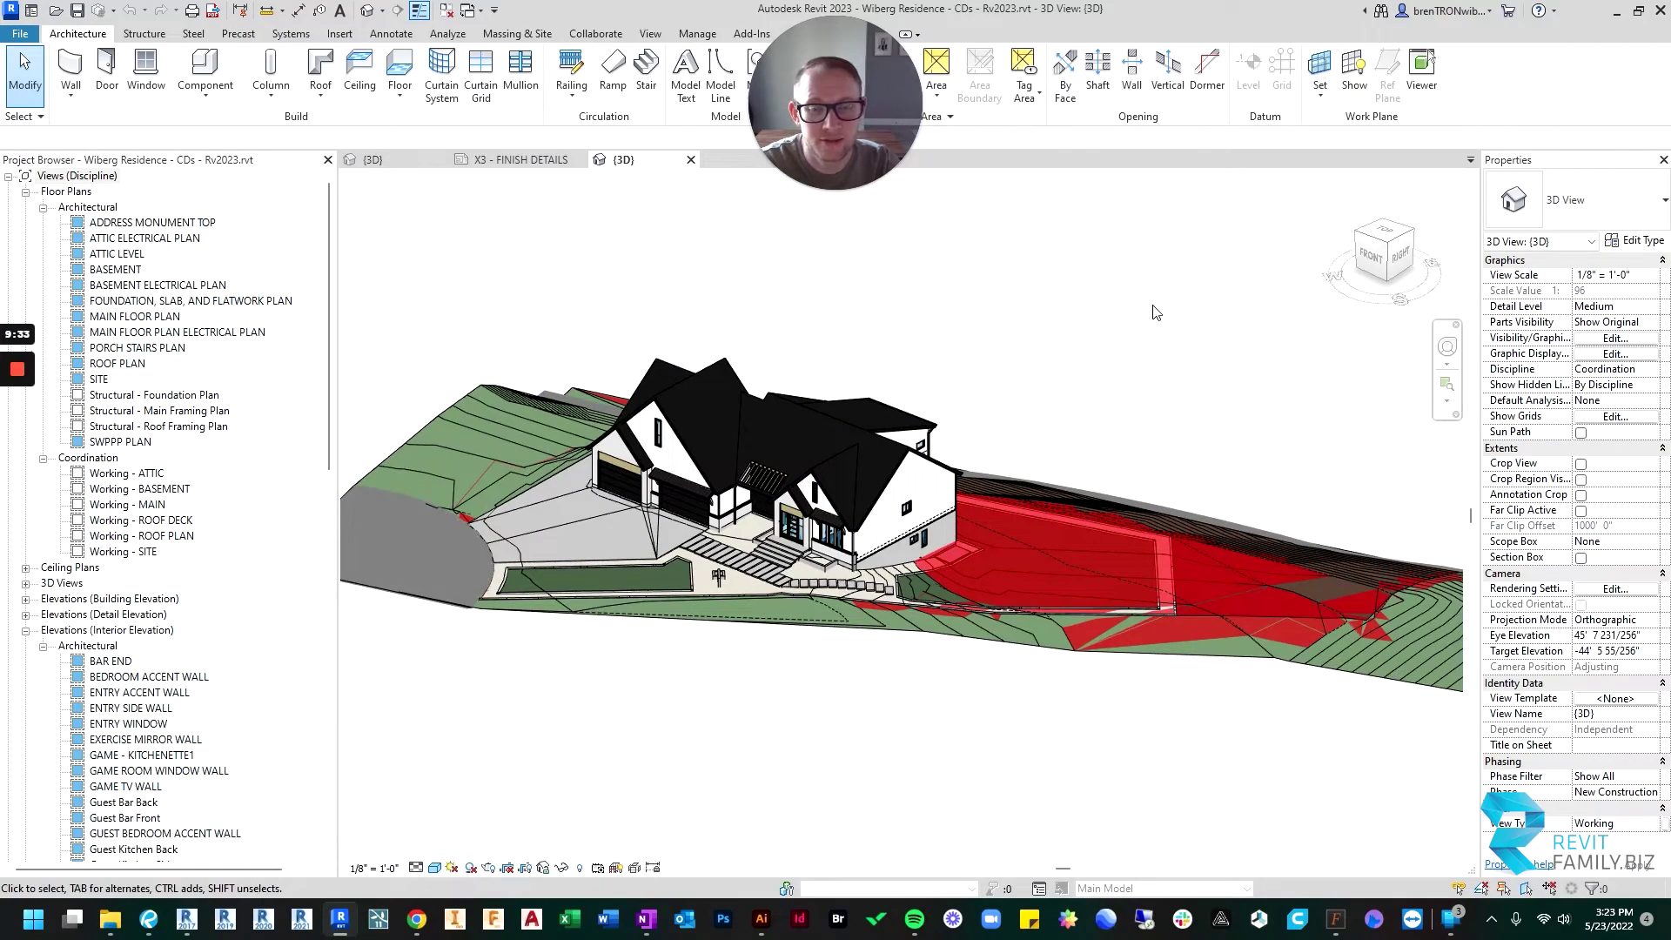
pyautogui.keyDown('shift'); pyautogui.moveTo(1163, 300); pyautogui.dragTo(532, 231, button='middle'); pyautogui.keyUp('shift')
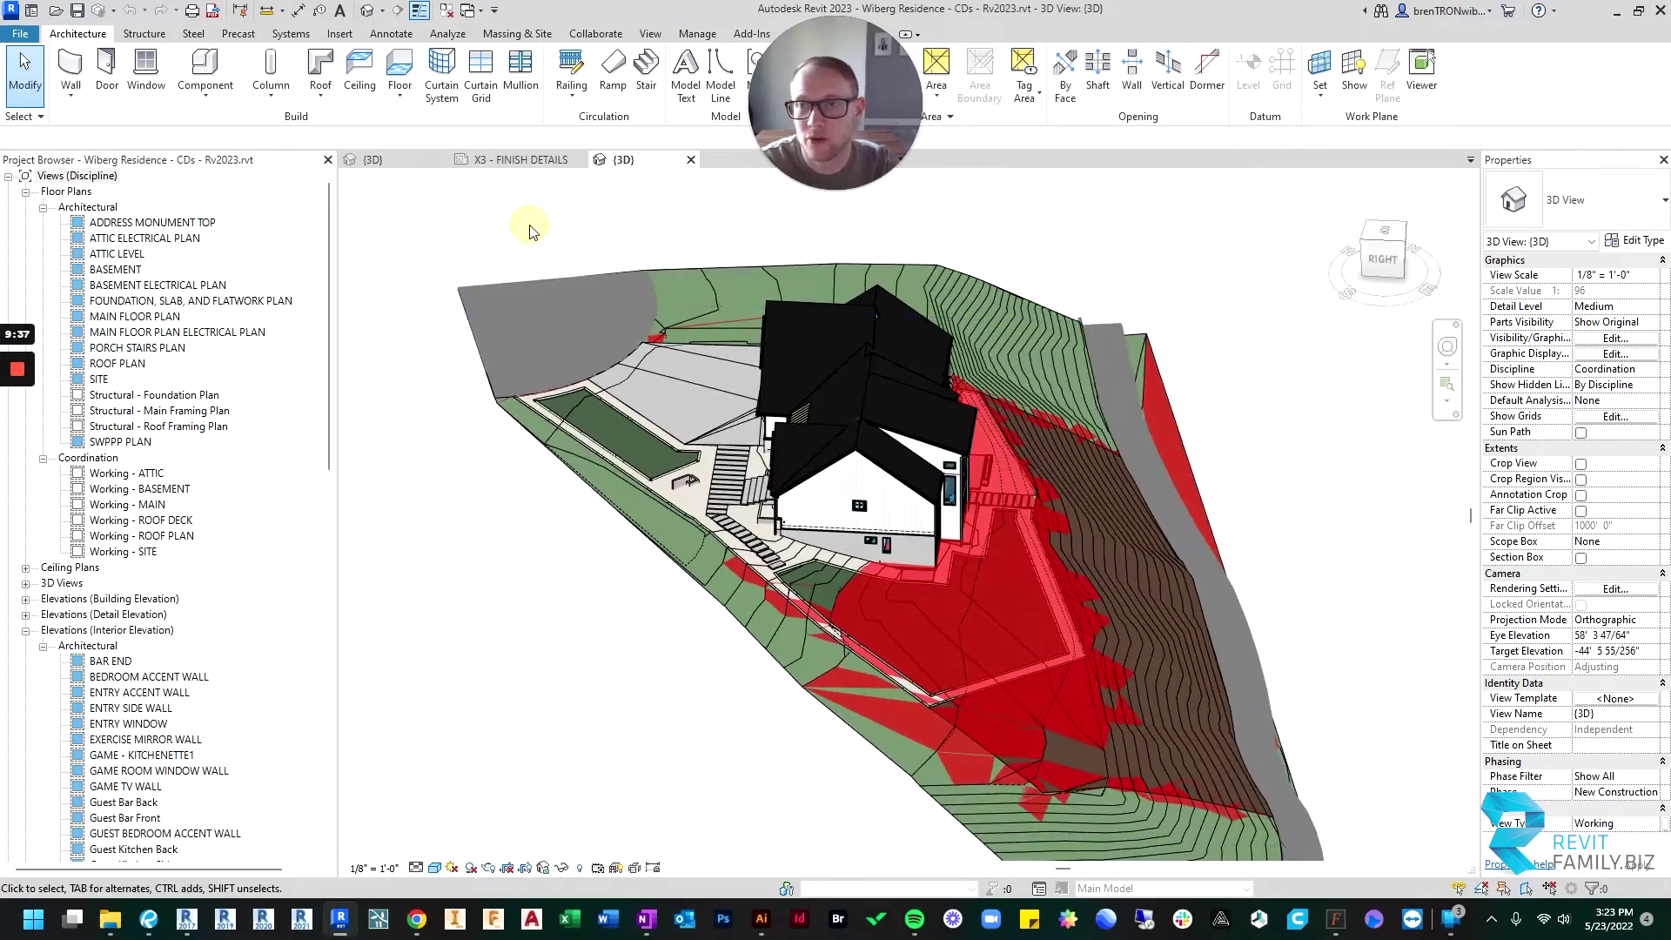
# Step: Return to the railings example project's 3D view and look through the fence samples for the white vinyl fences
pyautogui.click(393, 162)
pyautogui.keyDown('shift'); pyautogui.moveTo(660, 339); pyautogui.dragTo(672, 463, button='middle'); pyautogui.keyUp('shift')
pyautogui.scroll(4, 672, 463)
pyautogui.scroll(-5, 740, 482)
pyautogui.scroll(-1, 798, 496)
pyautogui.moveTo(1117, 737); pyautogui.dragTo(677, 380, button='middle')
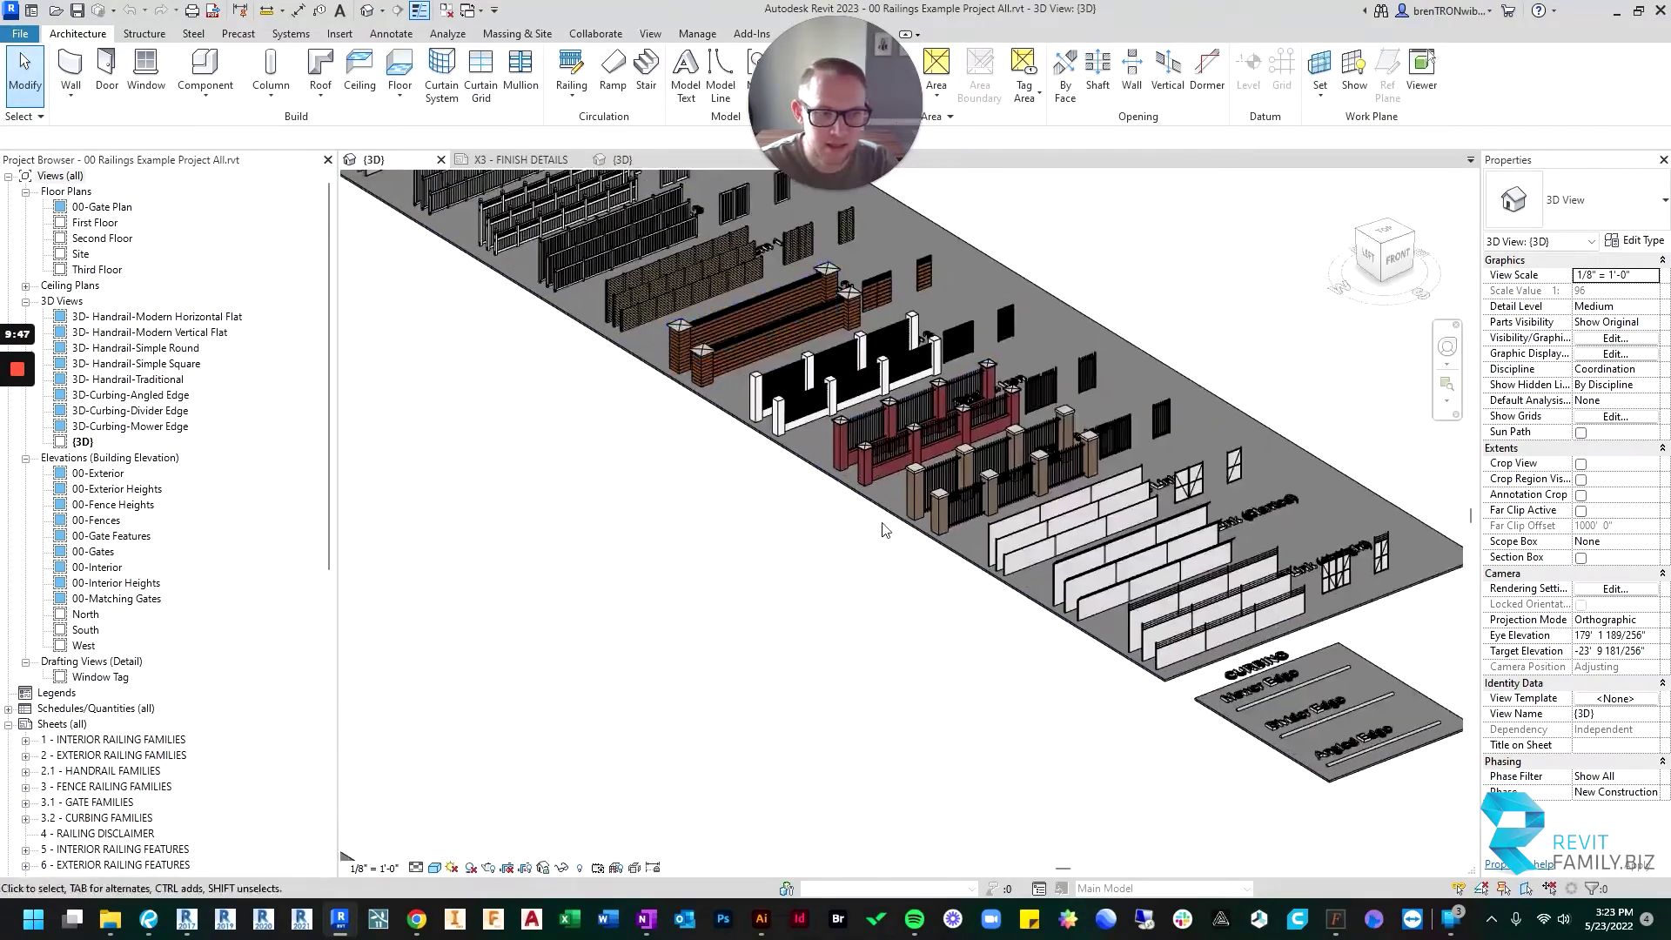
pyautogui.scroll(3, 1183, 580)
pyautogui.scroll(-2, 654, 300)
pyautogui.moveTo(649, 291); pyautogui.dragTo(976, 417, button='middle')
pyautogui.scroll(-3, 870, 392)
pyautogui.scroll(5, 661, 365)
# Step: Select the three adjacent Fence - Vinyl 1 samples of different heights and copy them
pyautogui.click(722, 401)
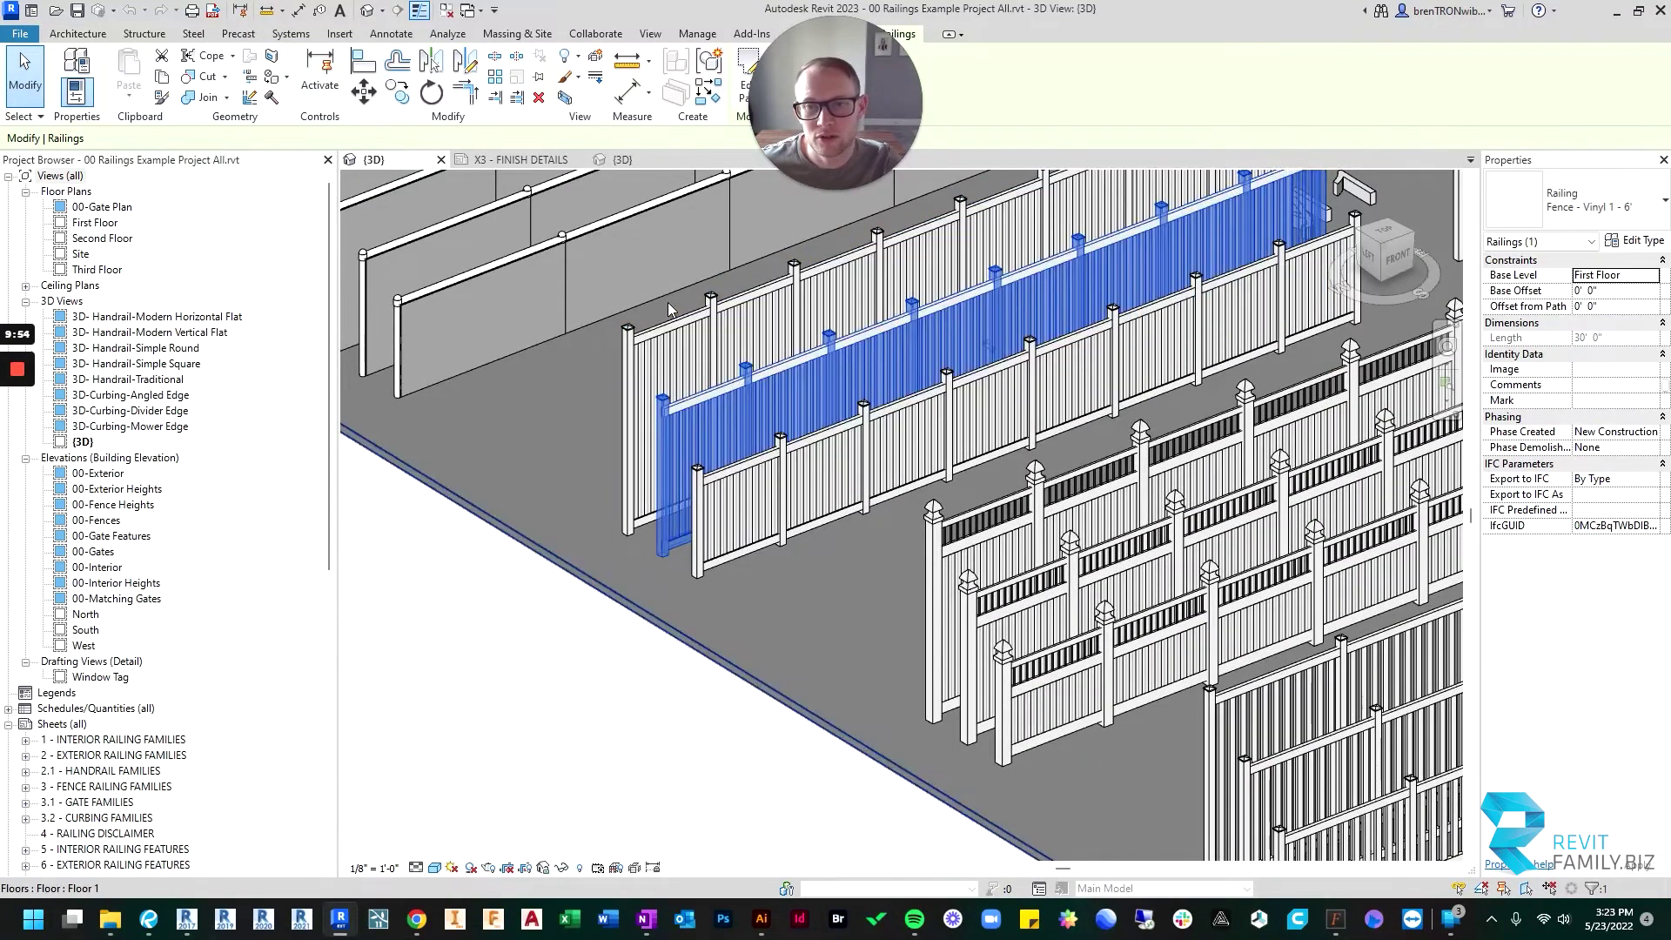
pyautogui.click(664, 330)
pyautogui.click(704, 395)
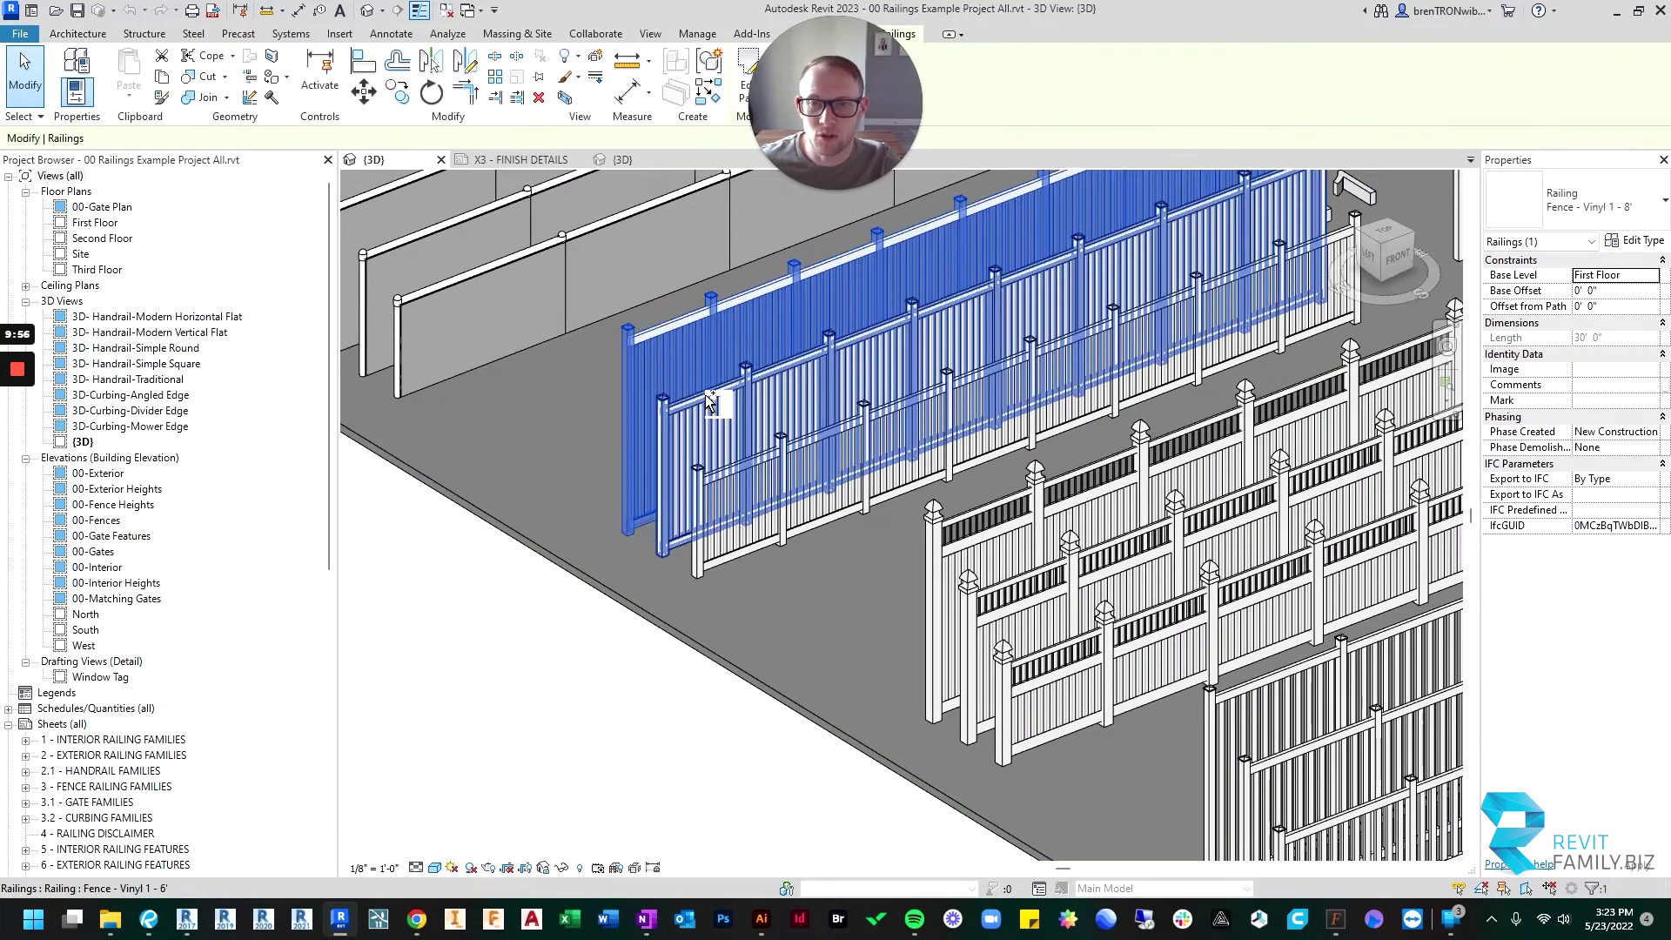
pyautogui.keyDown('ctrl'); pyautogui.click(750, 459); pyautogui.keyUp('ctrl')
pyautogui.keyDown('ctrl'); pyautogui.click(761, 463); pyautogui.keyUp('ctrl')
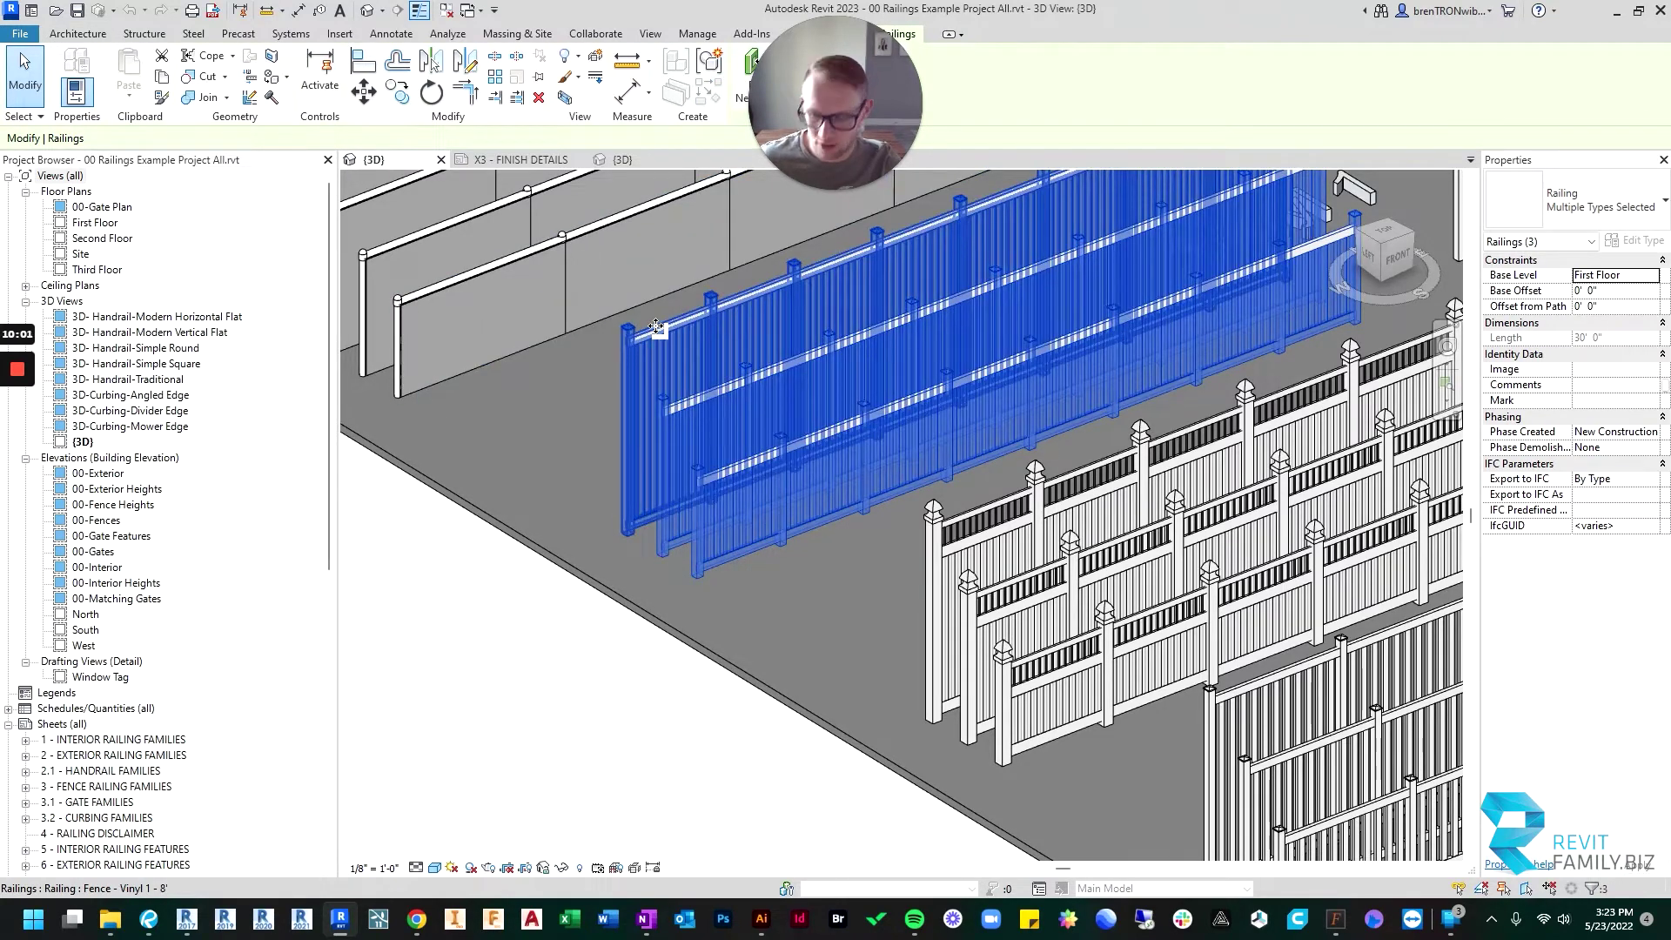
pyautogui.rightClick(748, 463)
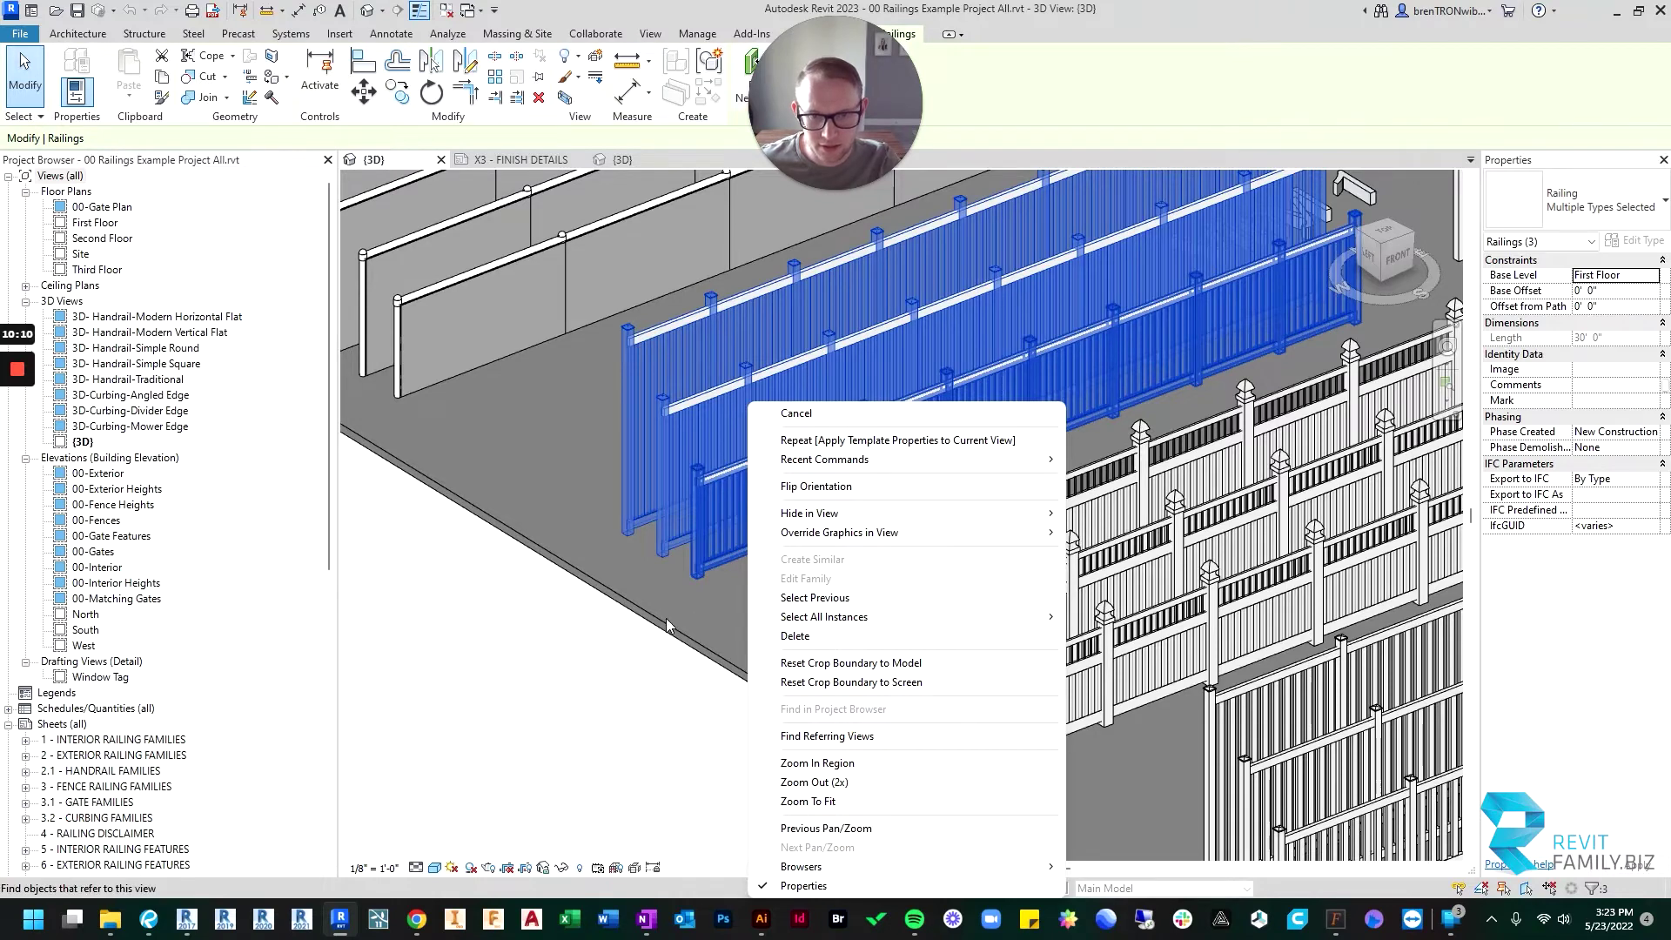
pyautogui.click(609, 642)
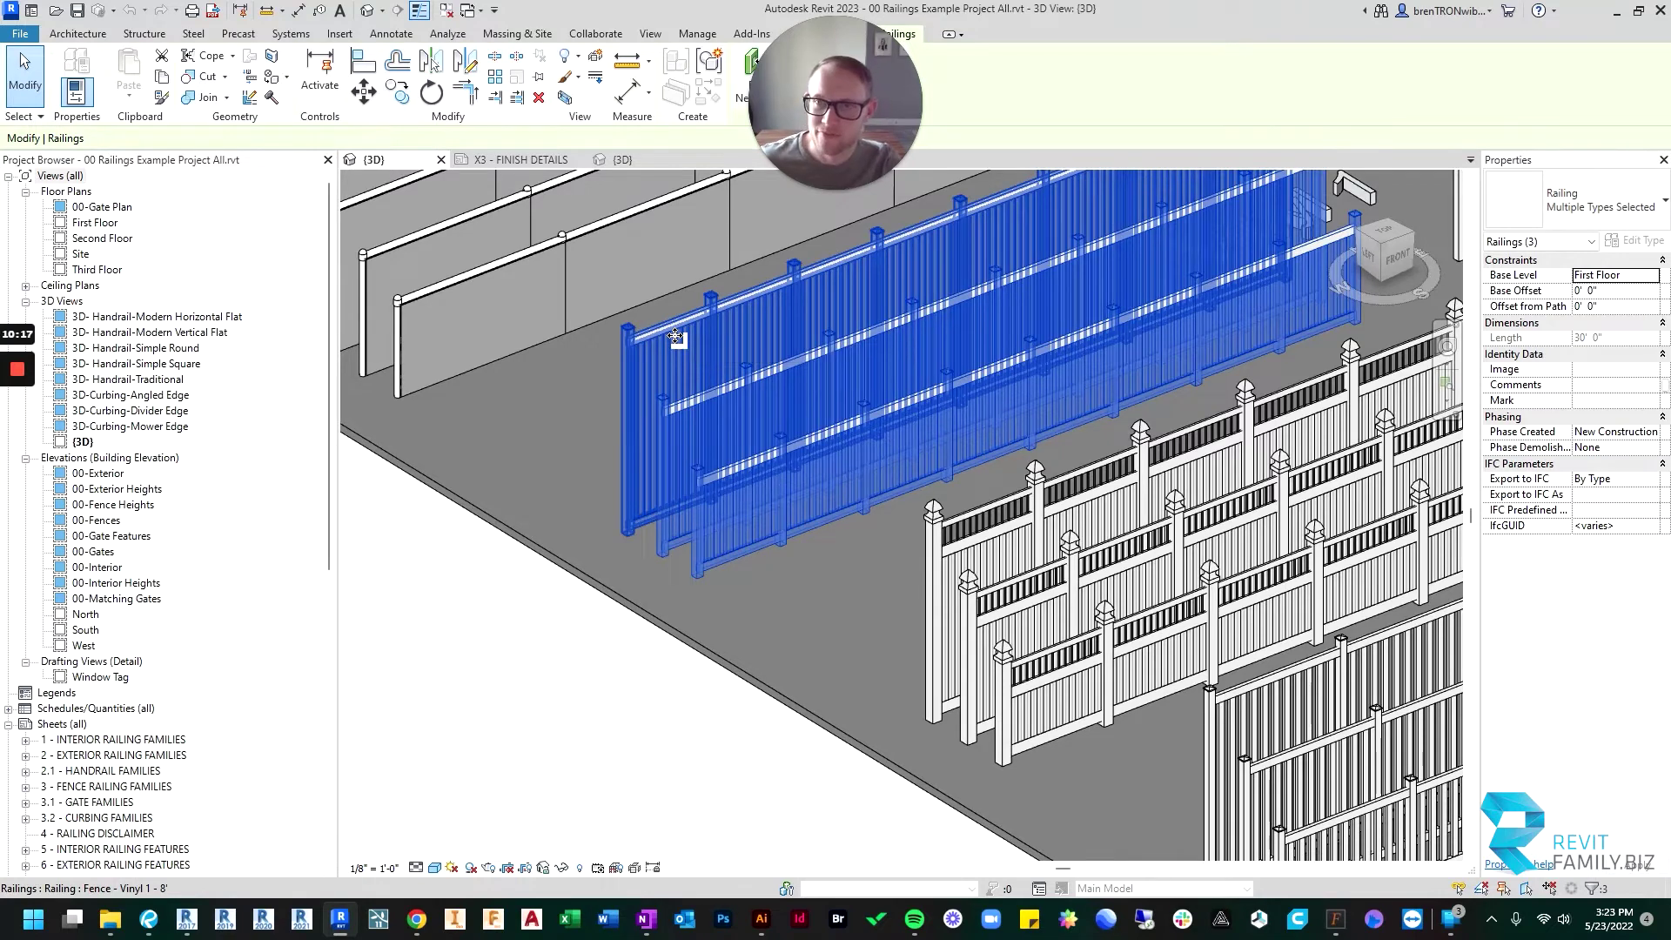
# Step: Paste the copied vinyl fences beside the site in the residence project's 3D view, accepting the duplicate types
pyautogui.click(548, 165)
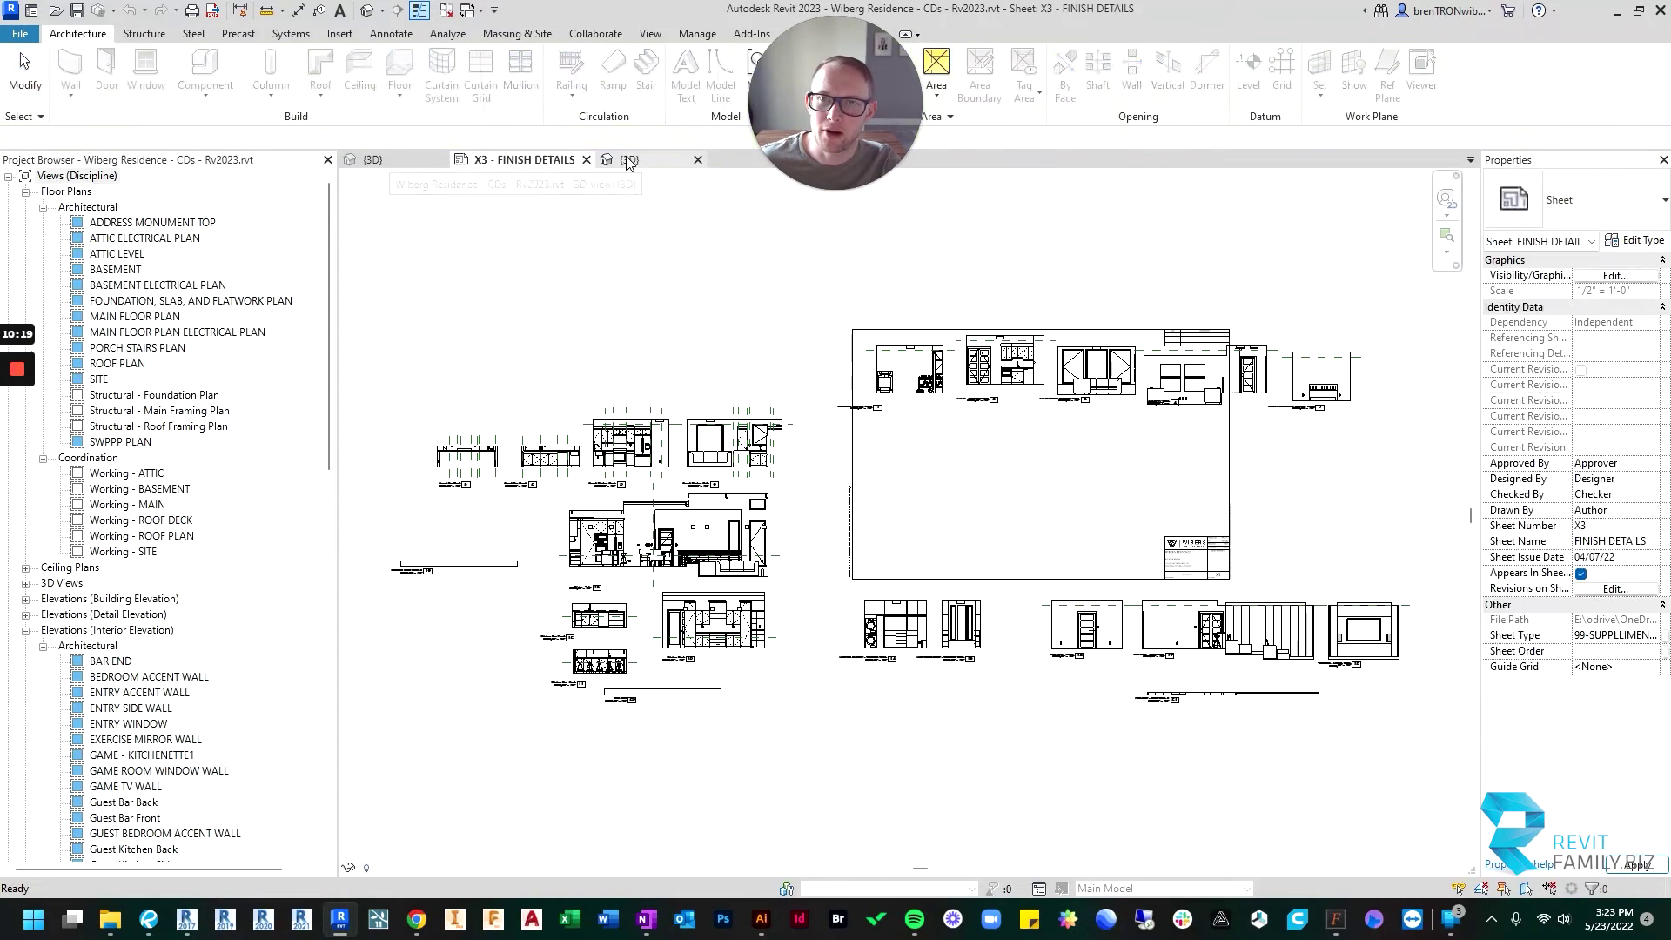
pyautogui.moveTo(629, 162); pyautogui.dragTo(623, 184)
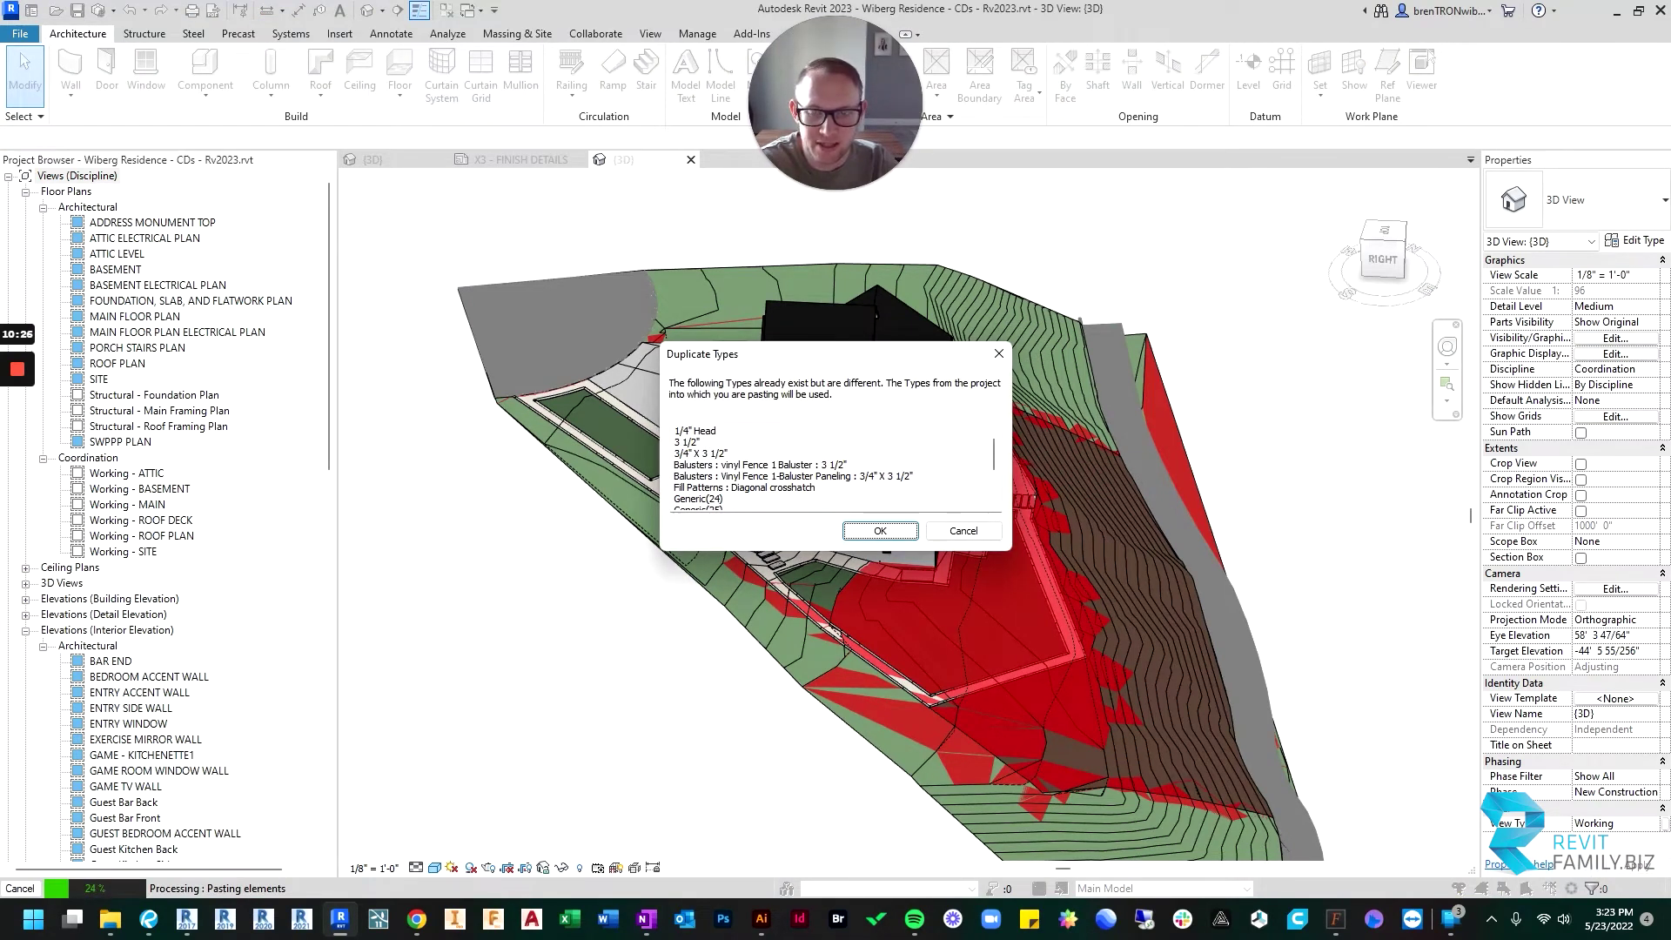
pyautogui.scroll(-2, 831, 467)
pyautogui.click(880, 530)
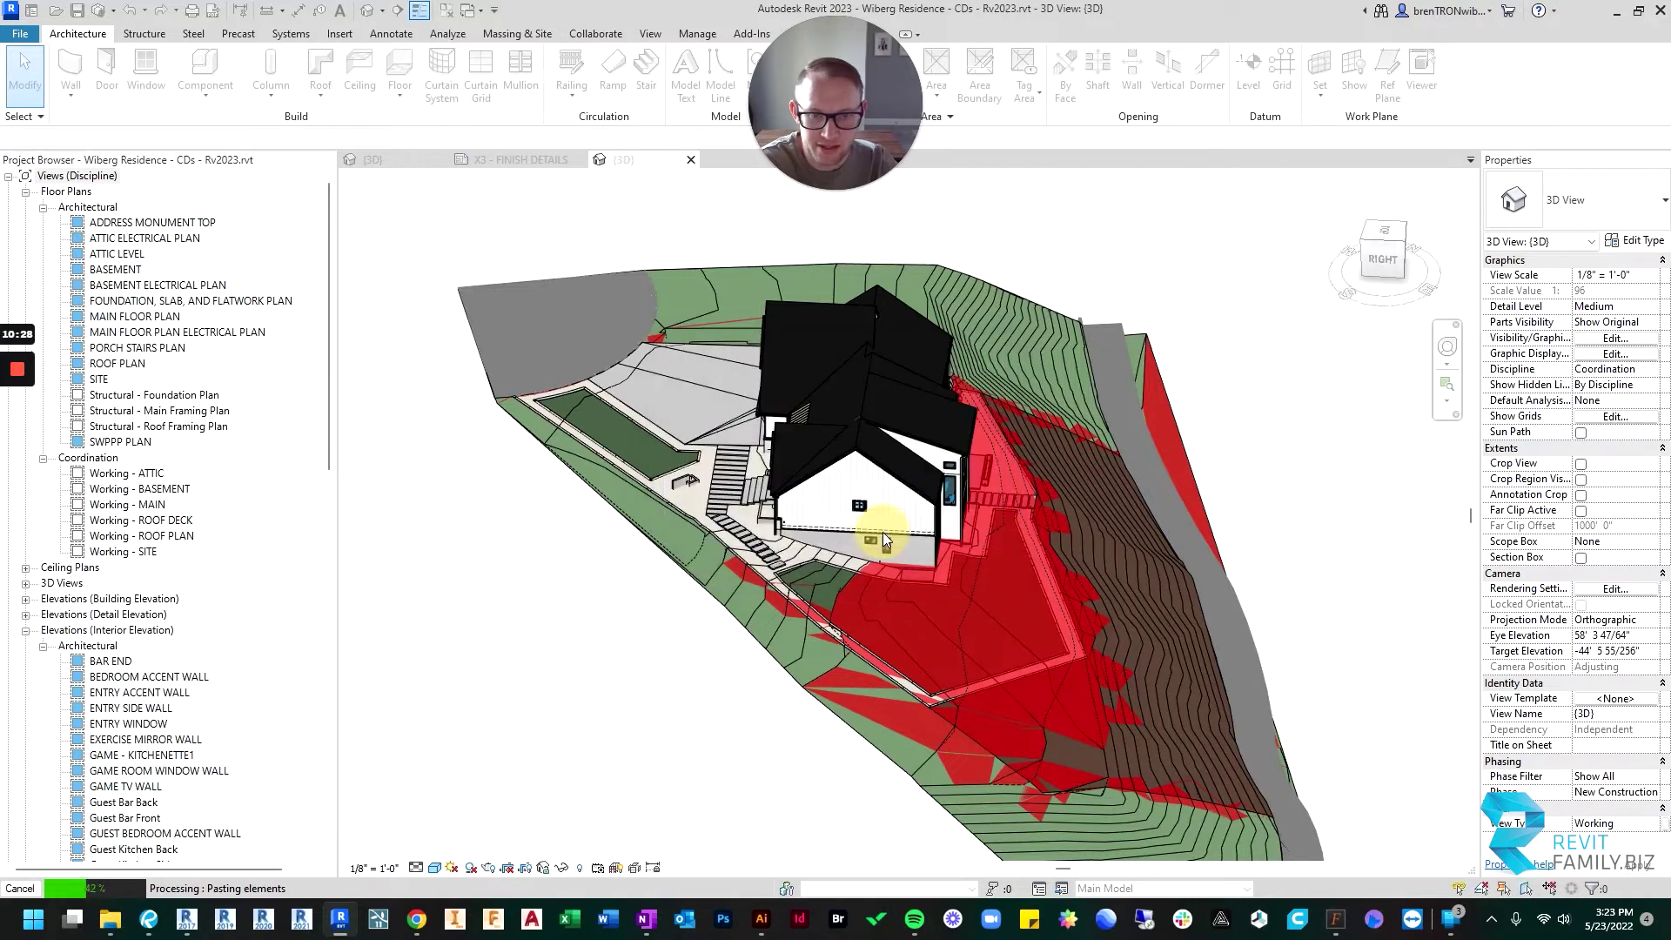
pyautogui.click(404, 417)
pyautogui.click(413, 532)
# Step: Delete the pasted vinyl fence samples from the residence model
pyautogui.keyDown('shift'); pyautogui.moveTo(512, 570); pyautogui.dragTo(696, 496, button='middle'); pyautogui.keyUp('shift')
pyautogui.scroll(5, 473, 735)
pyautogui.scroll(-8, 538, 714)
pyautogui.moveTo(989, 511); pyautogui.dragTo(856, 641)
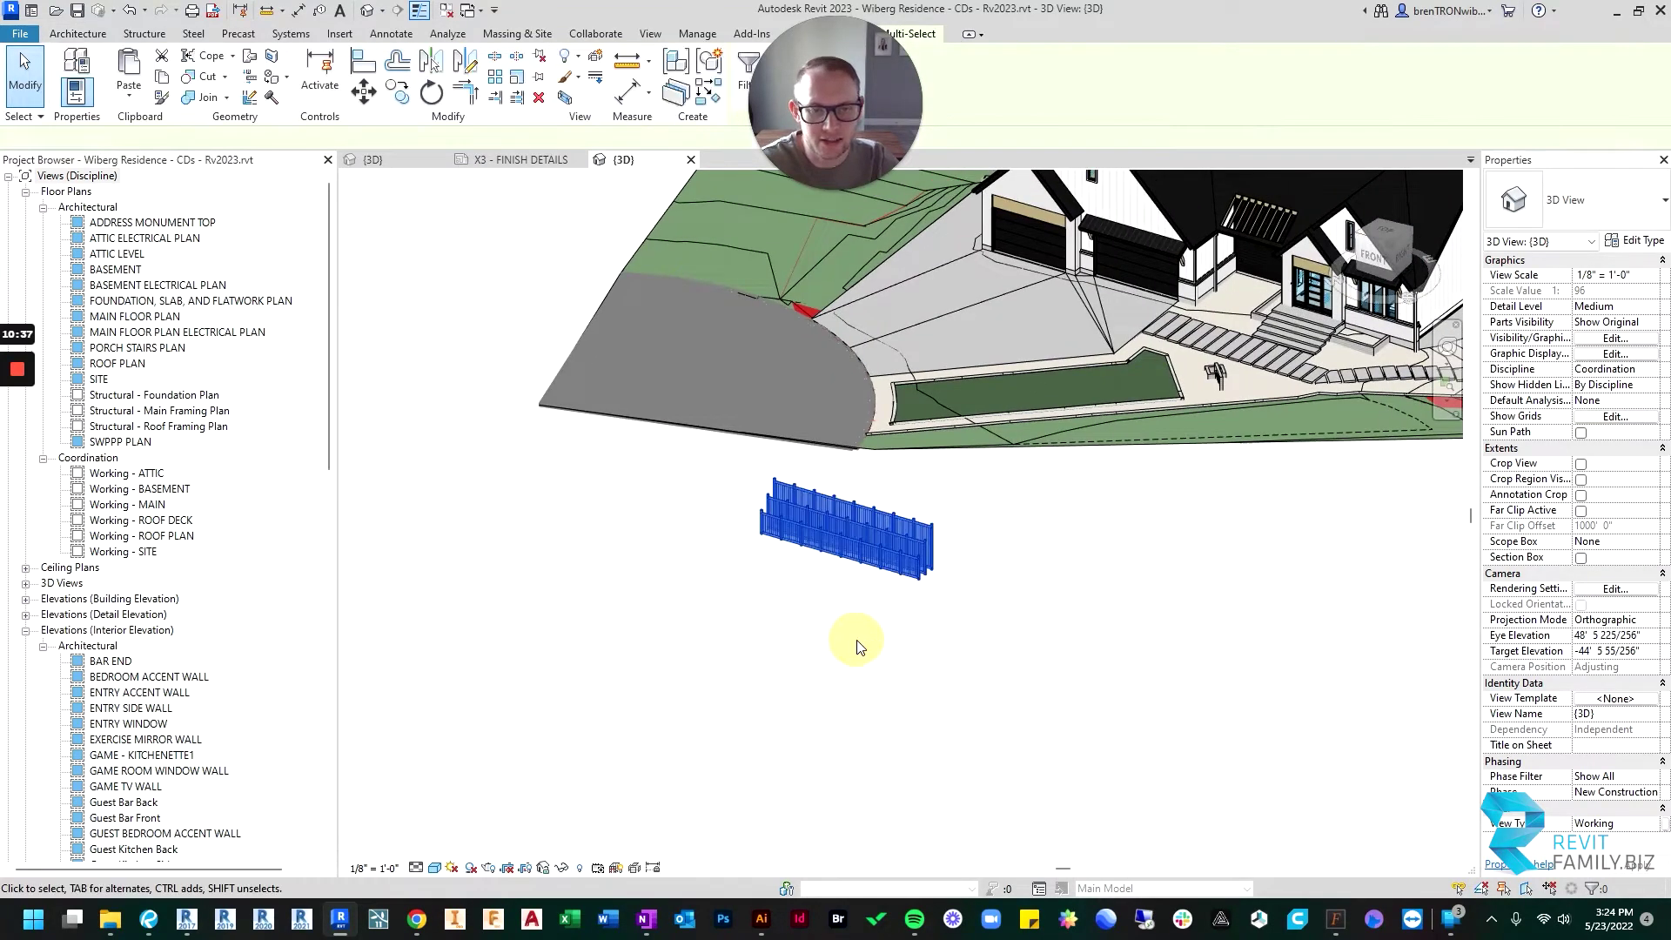
pyautogui.press('Delete')
pyautogui.scroll(-2, 1007, 547)
pyautogui.moveTo(1005, 540); pyautogui.dragTo(764, 597, button='middle')
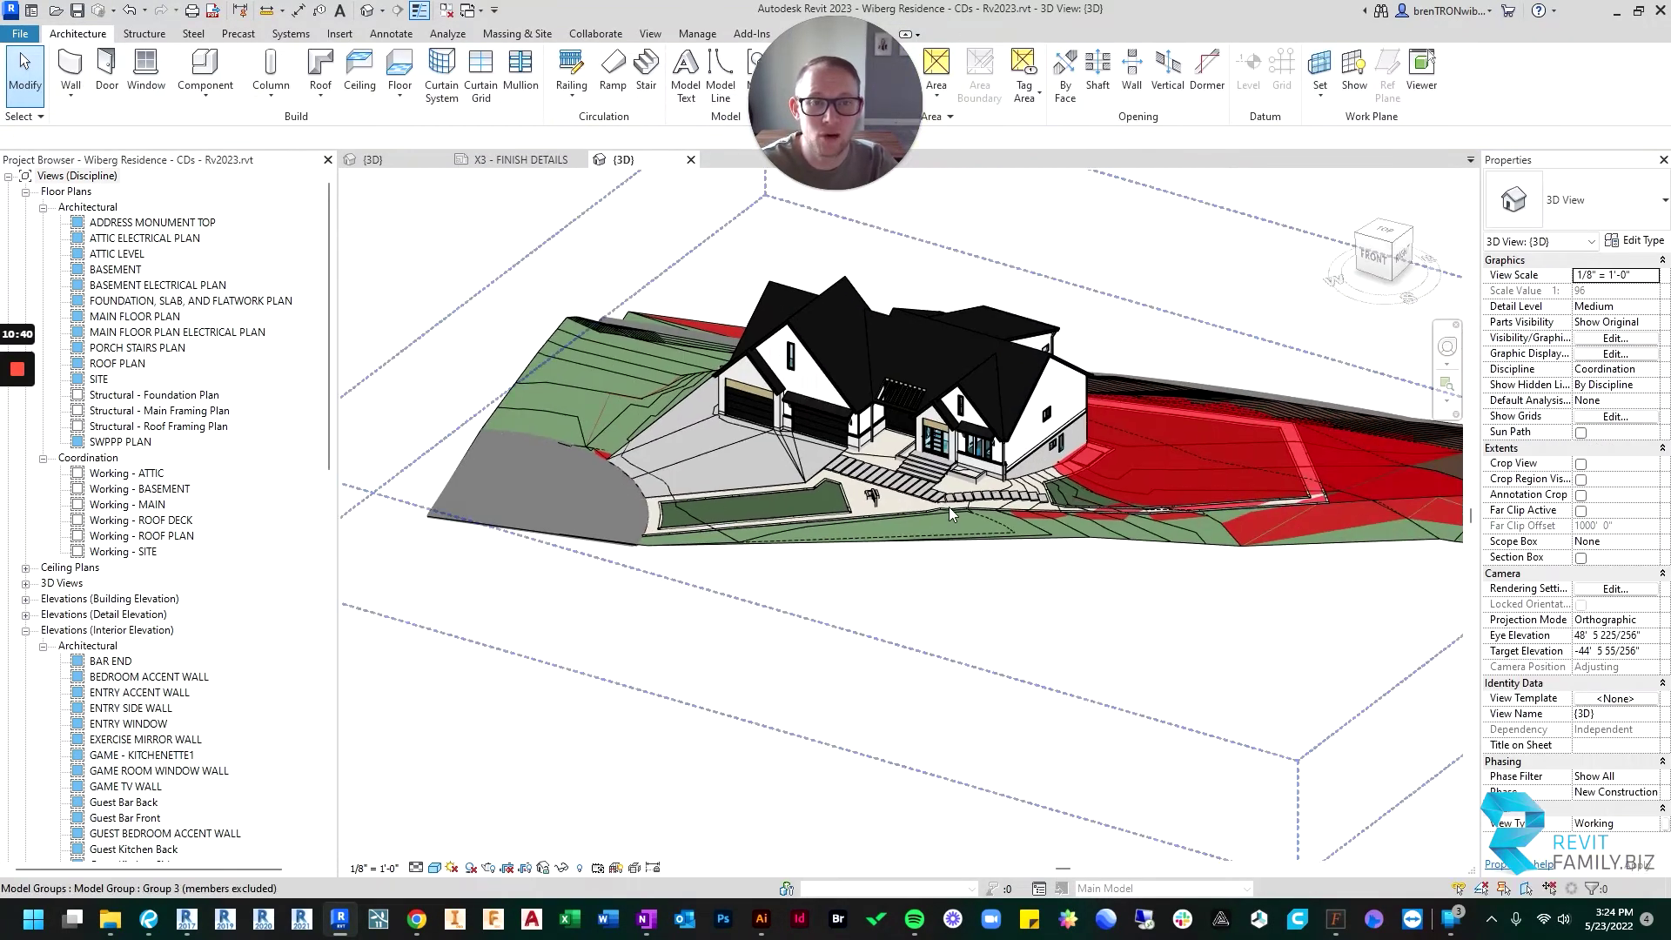
pyautogui.keyDown('shift'); pyautogui.moveTo(948, 508); pyautogui.dragTo(910, 735, button='middle'); pyautogui.keyUp('shift')
pyautogui.moveTo(776, 388); pyautogui.dragTo(763, 466, button='middle')
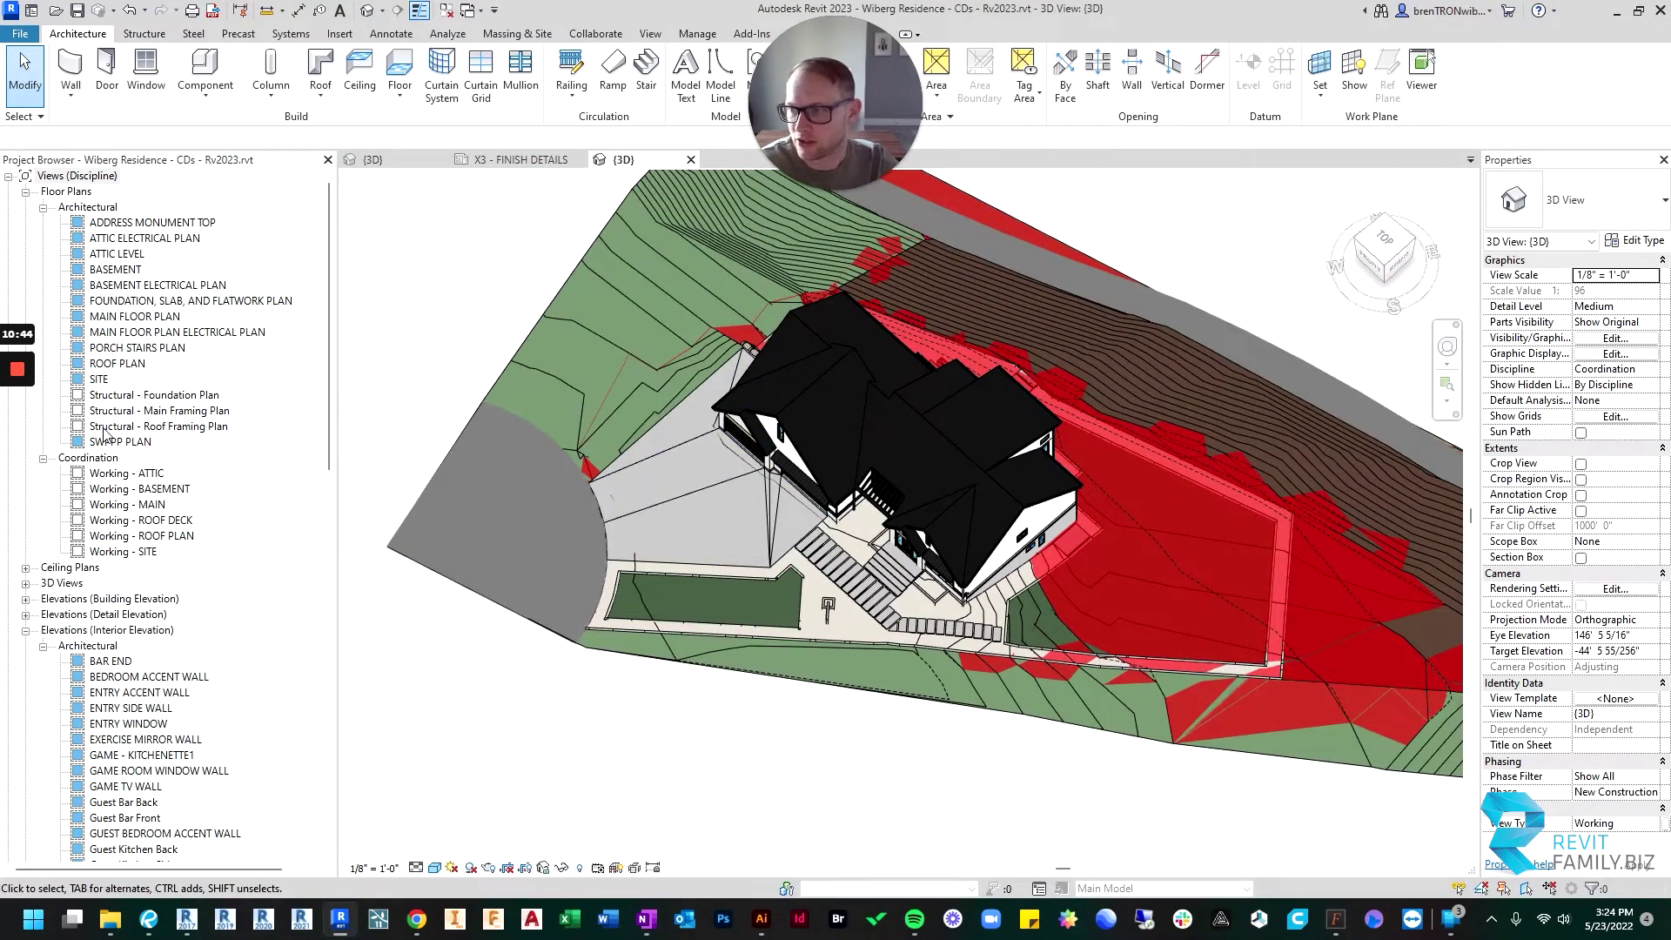
# Step: In the Working - SITE floor plan, start a railing path at the street end of the walkway curb and run it to the far lot corner
pyautogui.doubleClick(124, 551)
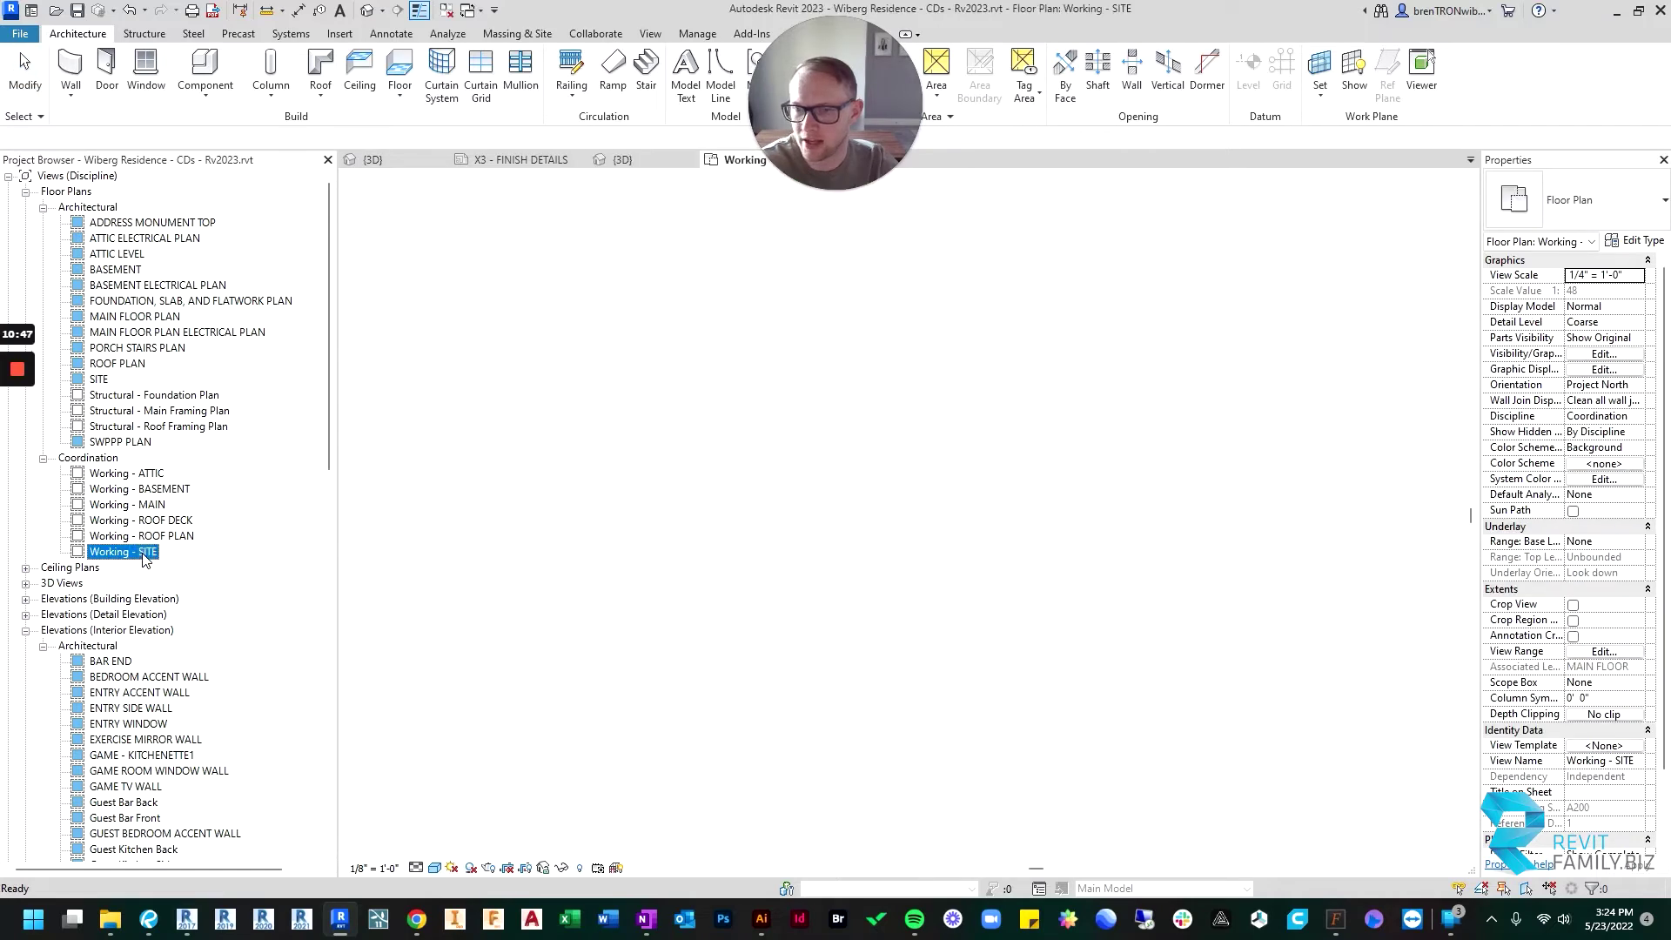
pyautogui.scroll(5, 861, 522)
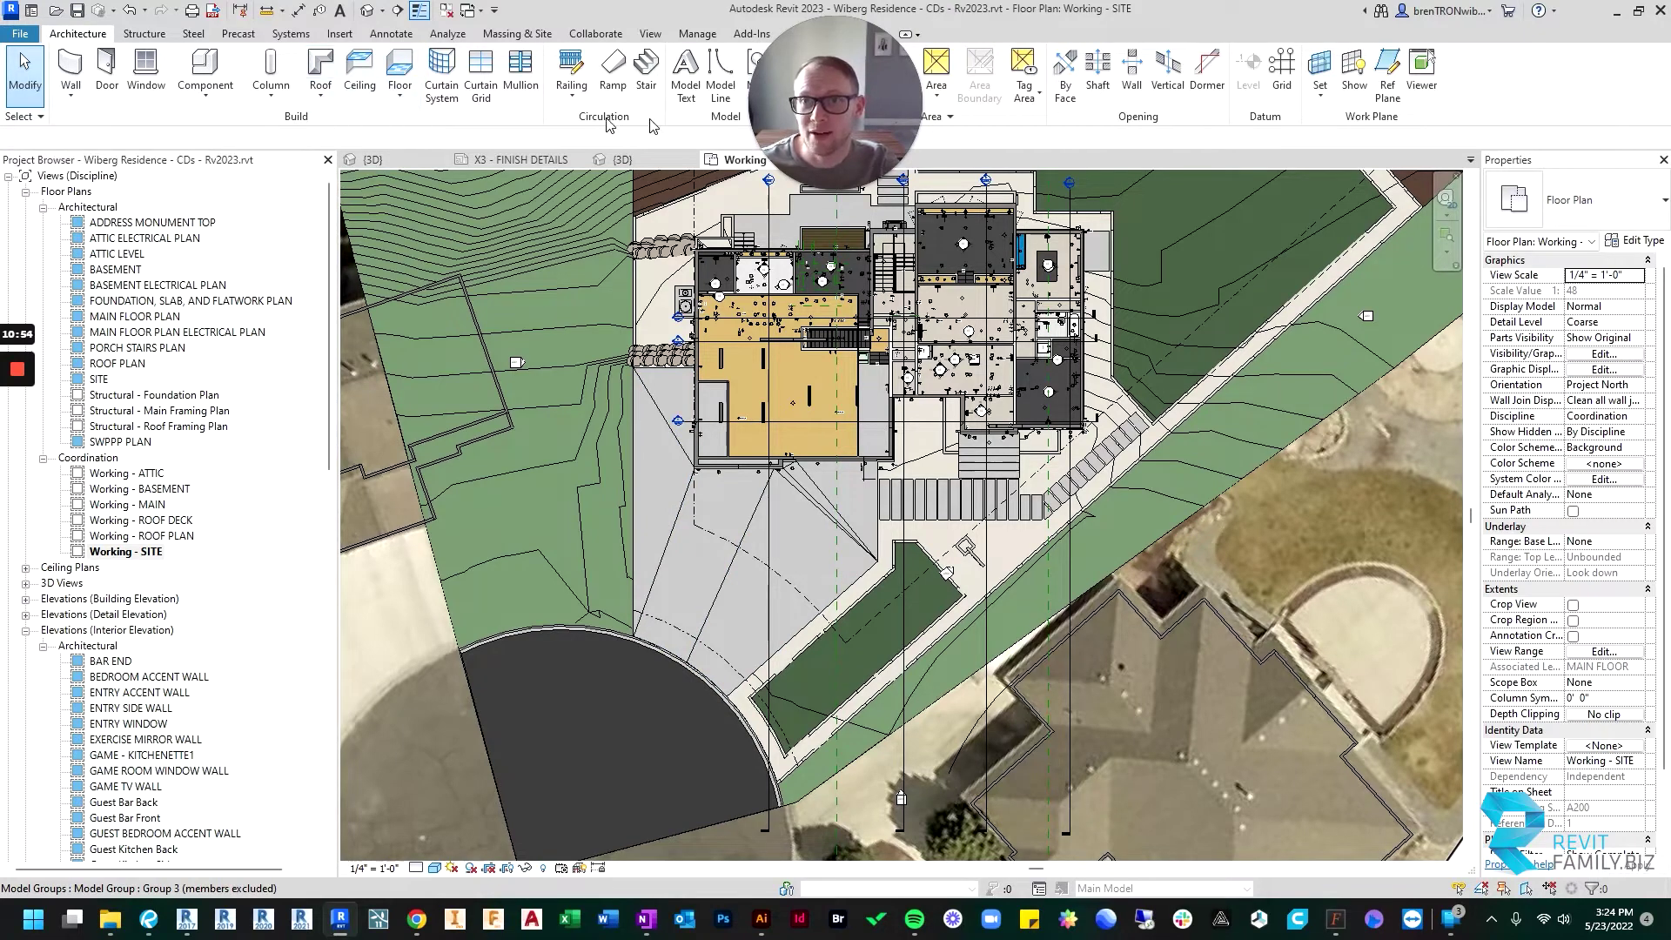
pyautogui.click(572, 98)
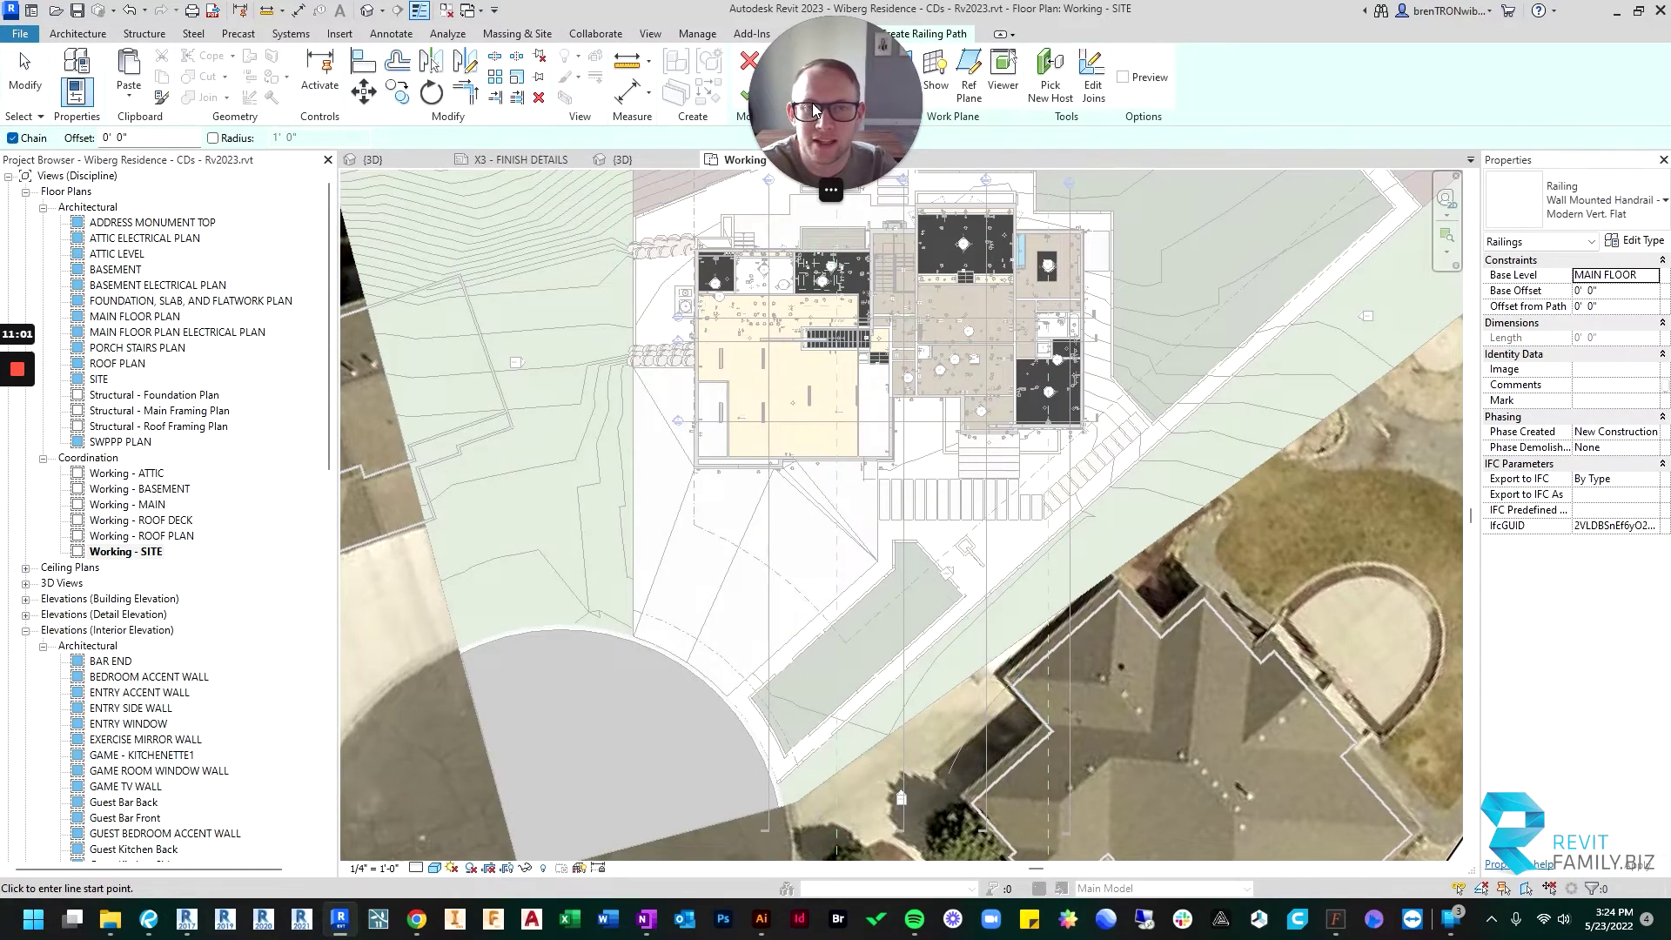
pyautogui.scroll(5, 757, 679)
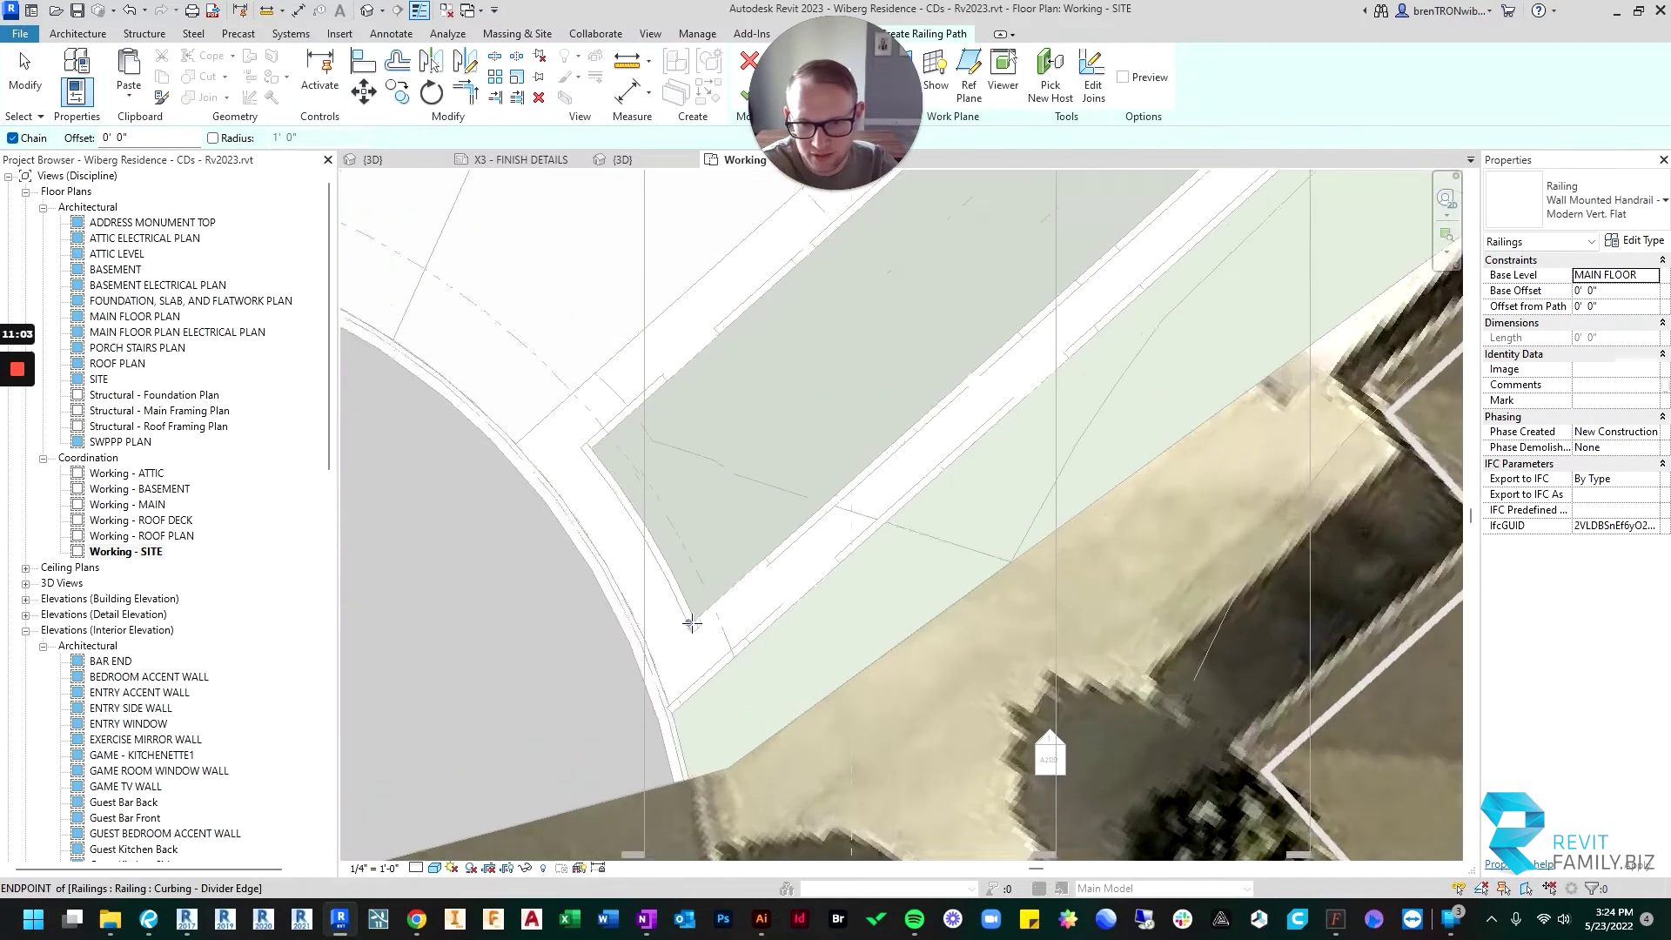
pyautogui.scroll(4, 690, 625)
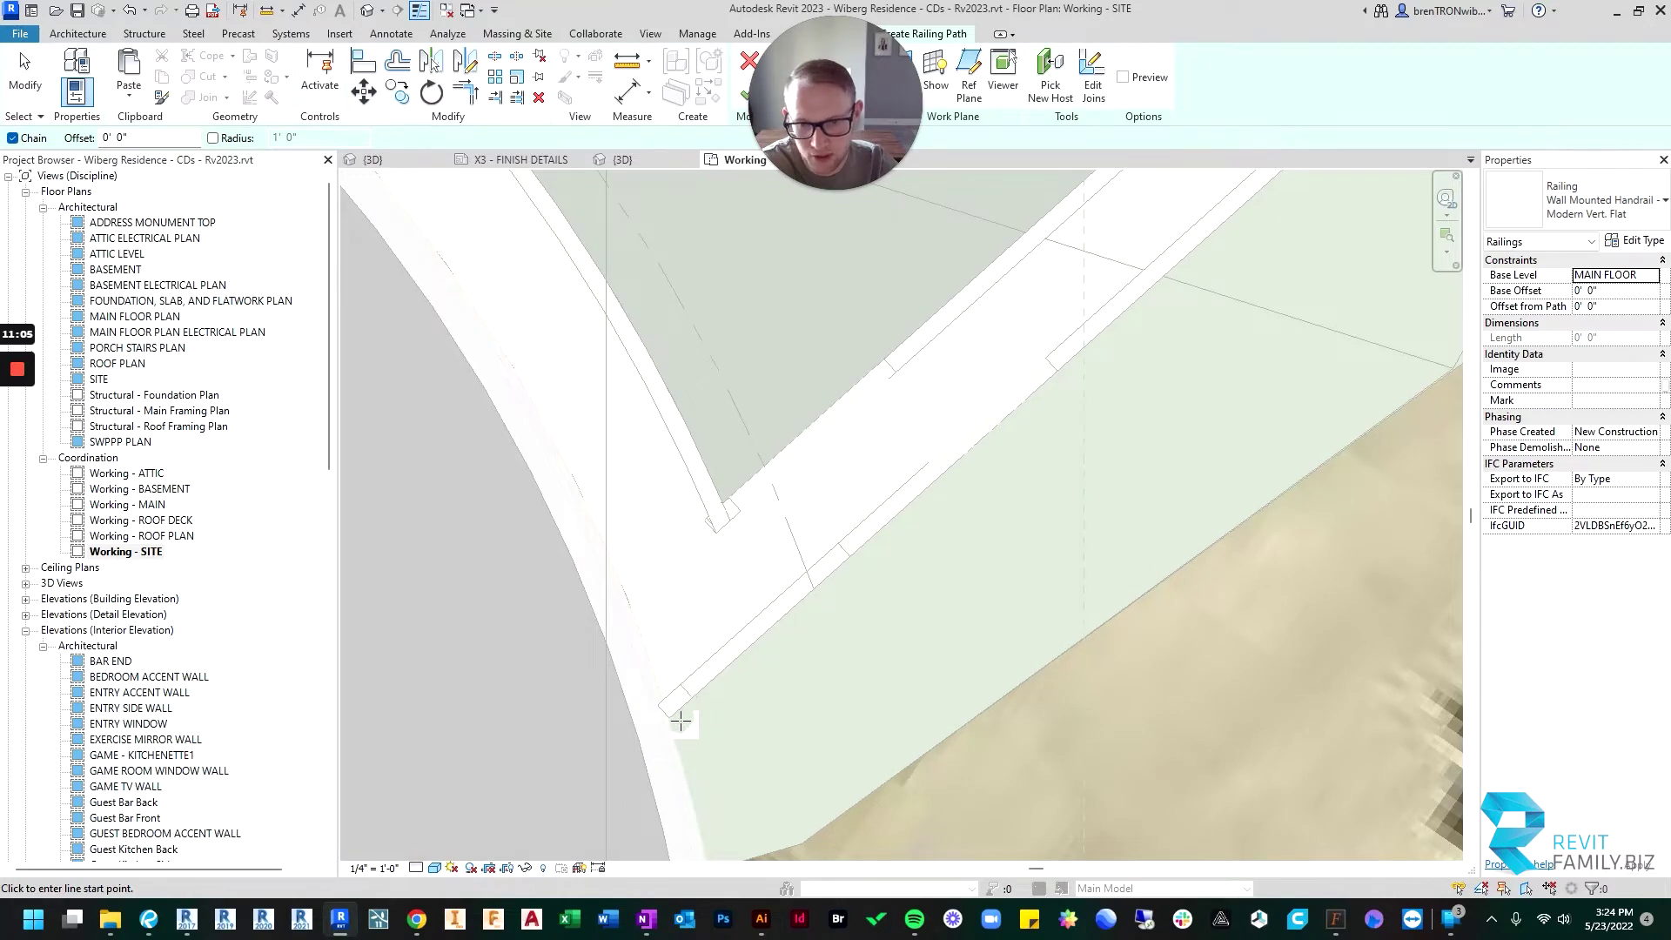
pyautogui.click(669, 718)
pyautogui.scroll(-6, 844, 500)
pyautogui.moveTo(1027, 335); pyautogui.dragTo(764, 627, button='middle')
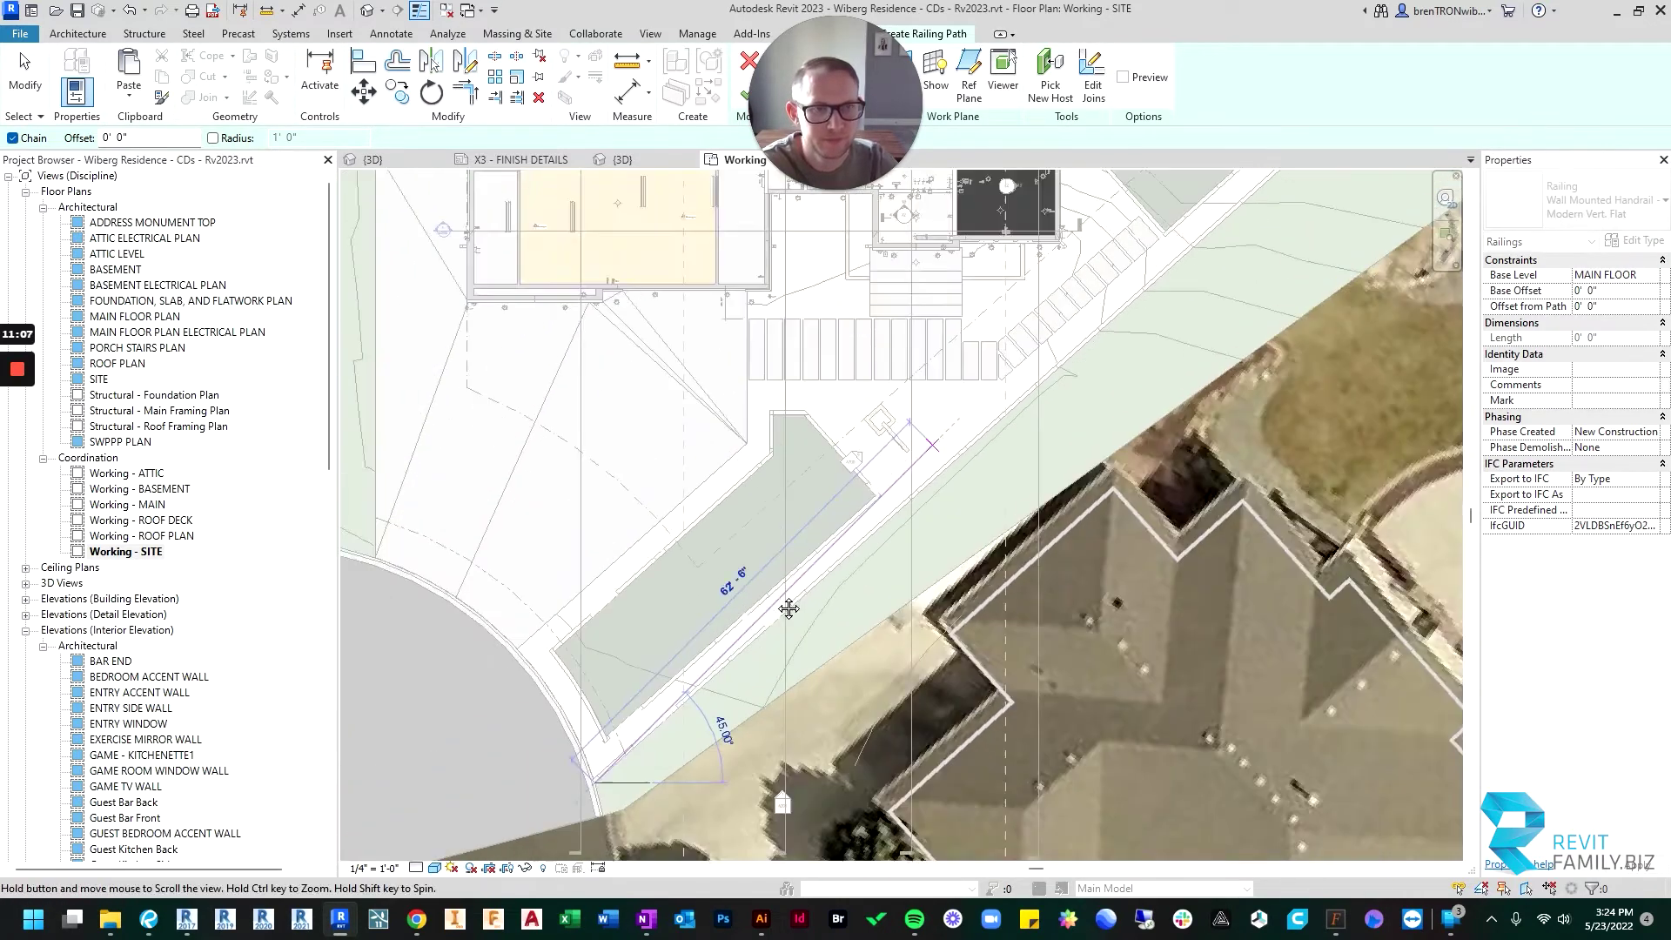
pyautogui.moveTo(1069, 358); pyautogui.dragTo(723, 691, button='middle')
pyautogui.scroll(4, 1107, 373)
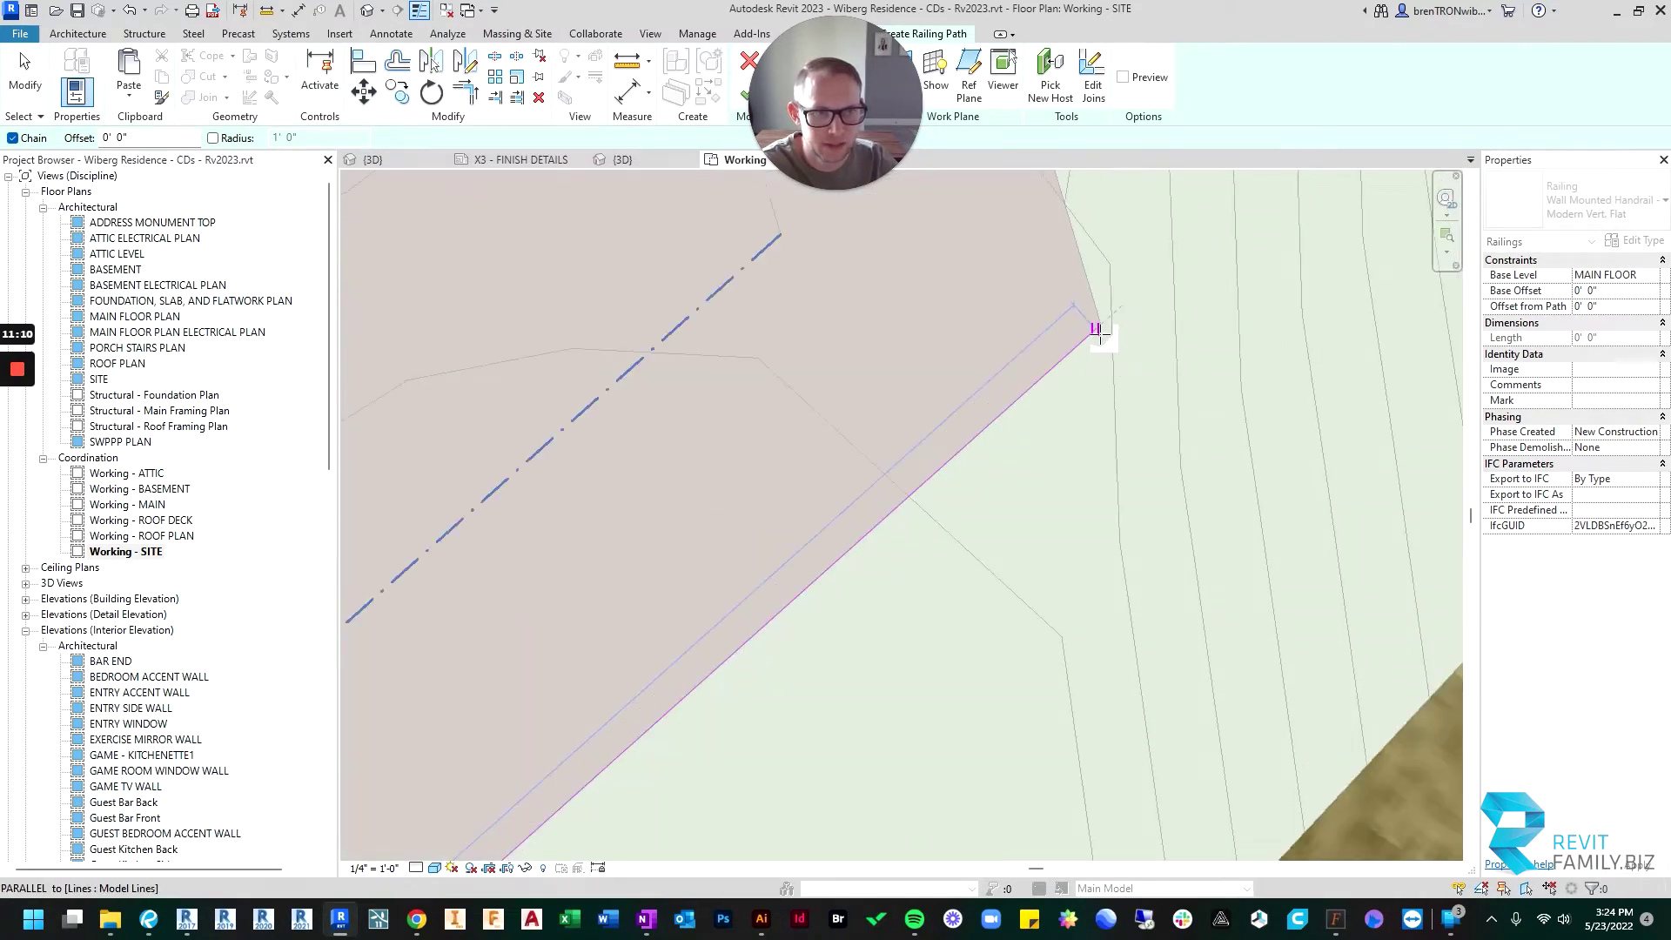
pyautogui.click(1099, 326)
# Step: Continue the railing path along the property line to the 8" foundation wall at the rear of the lot and finish the sketch
pyautogui.scroll(-4, 1101, 326)
pyautogui.moveTo(1024, 320); pyautogui.dragTo(1003, 696, button='middle')
pyautogui.moveTo(922, 385); pyautogui.dragTo(992, 715, button='middle')
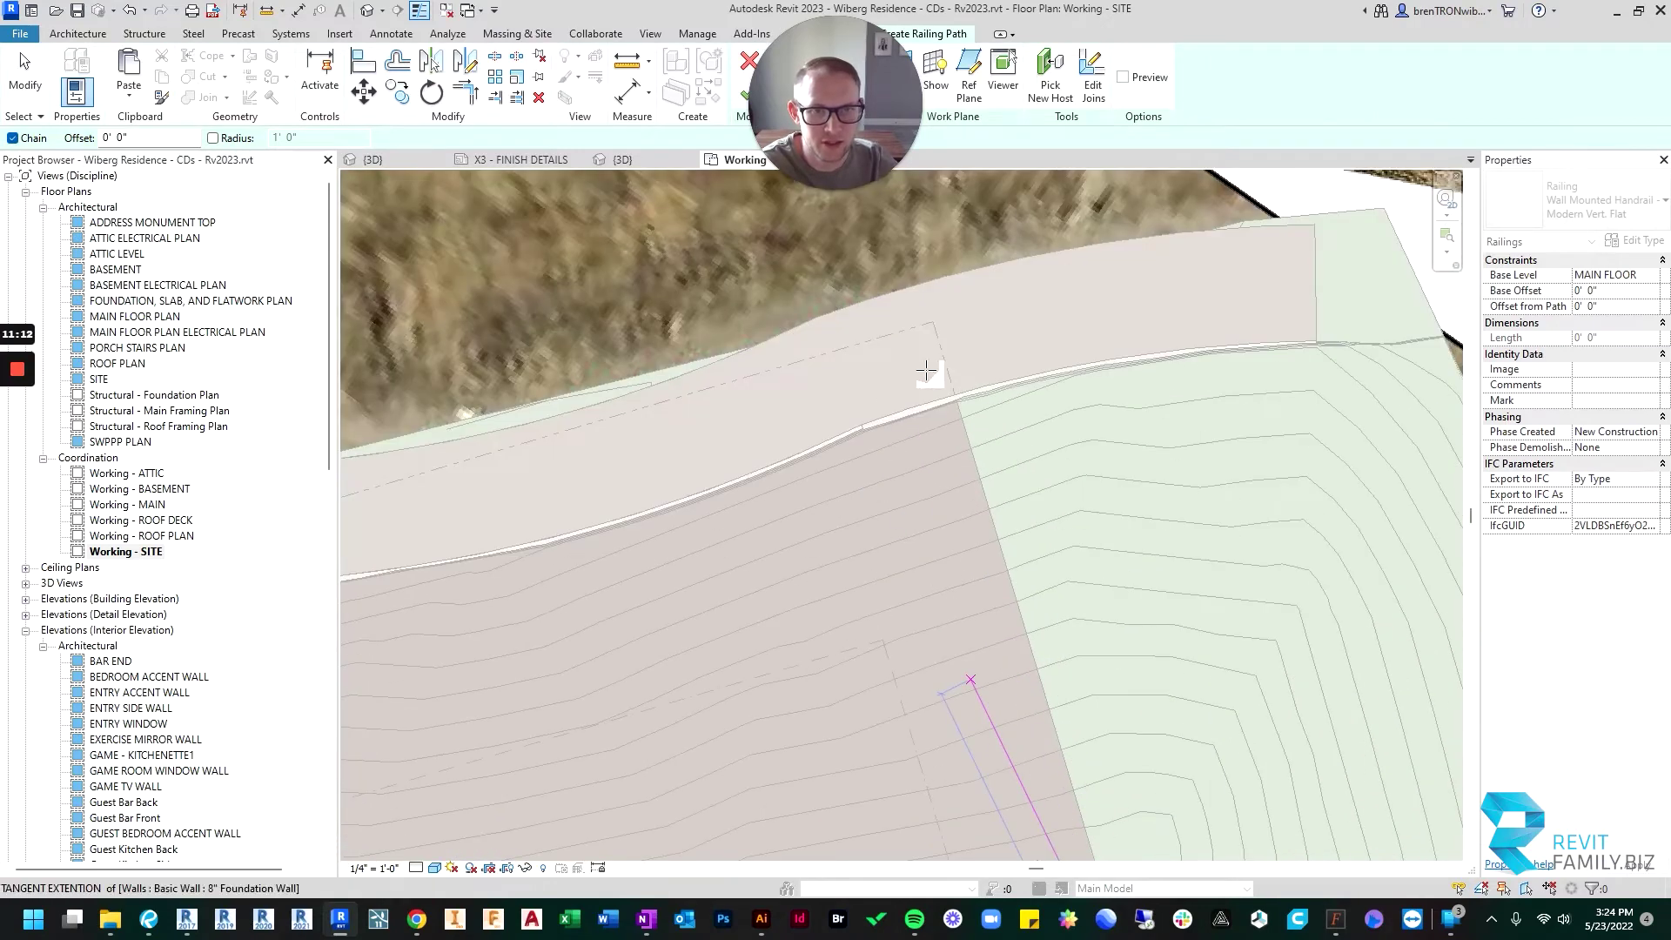
pyautogui.click(953, 403)
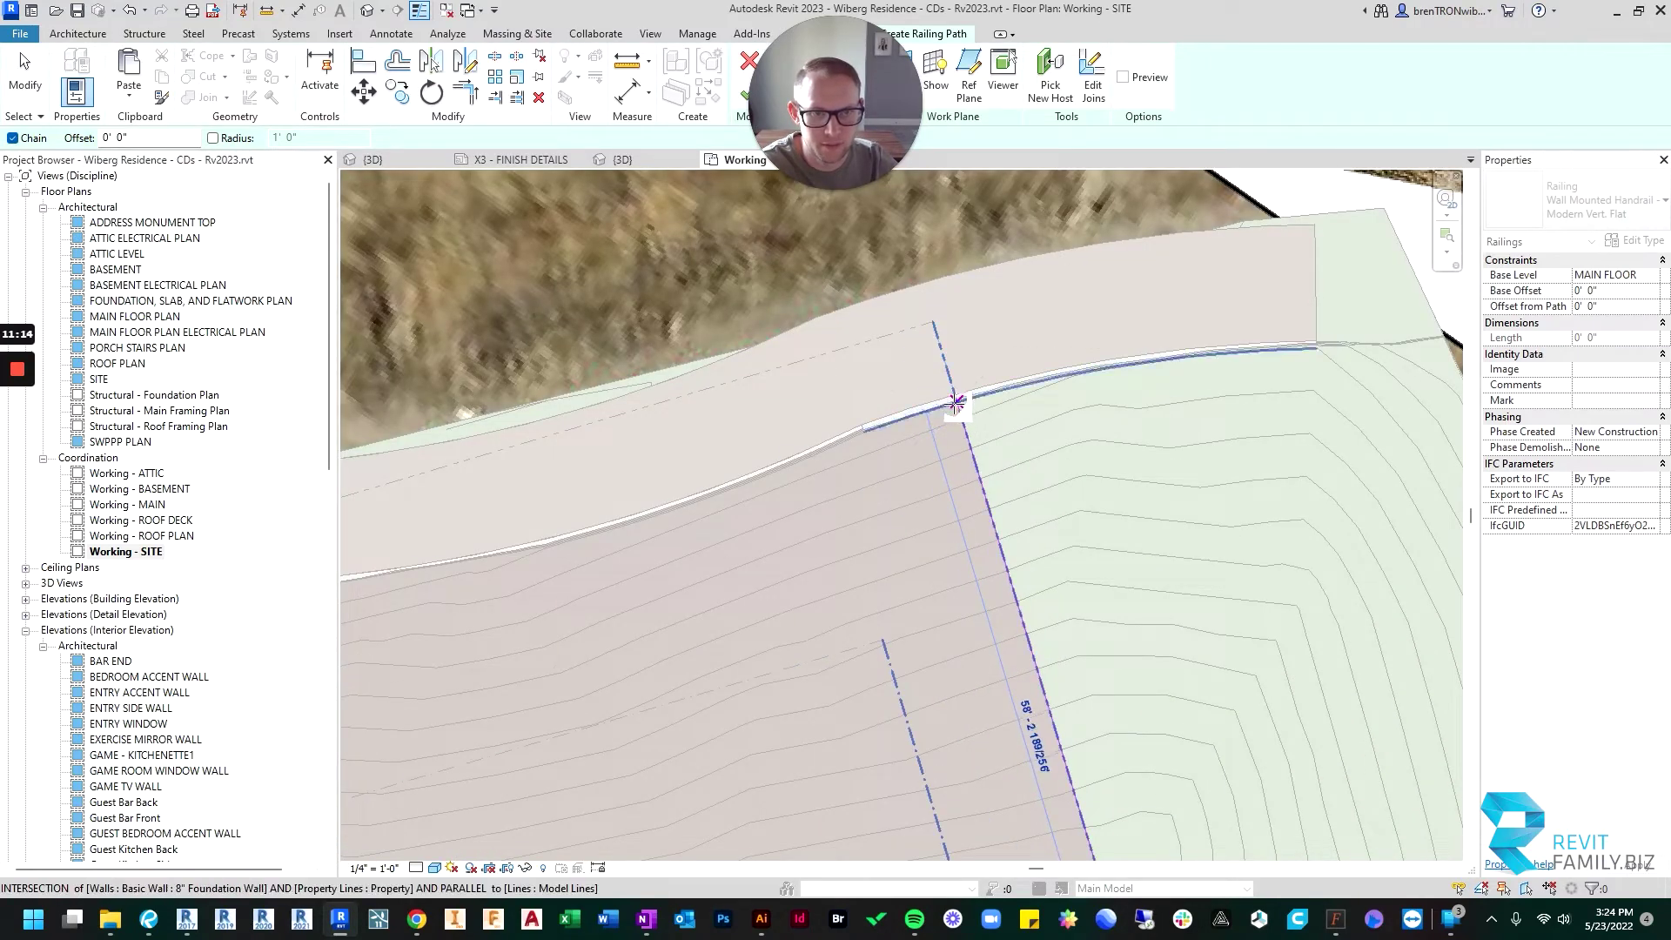
pyautogui.press('Escape')
pyautogui.press('Escape')
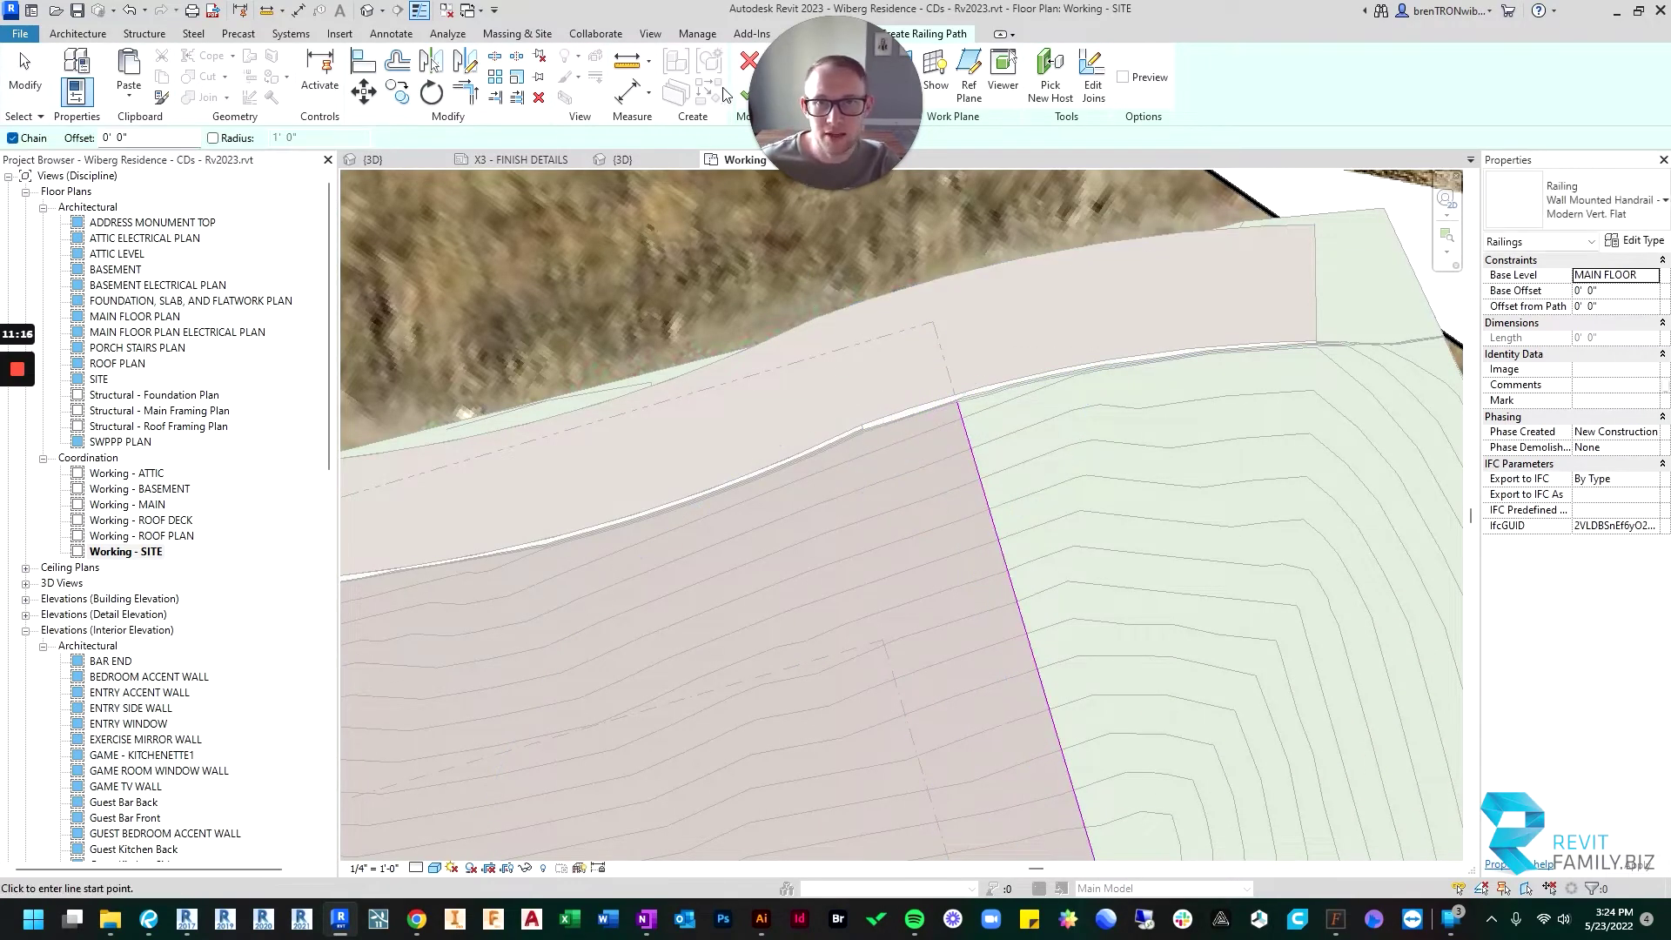
pyautogui.click(739, 92)
pyautogui.press('Escape')
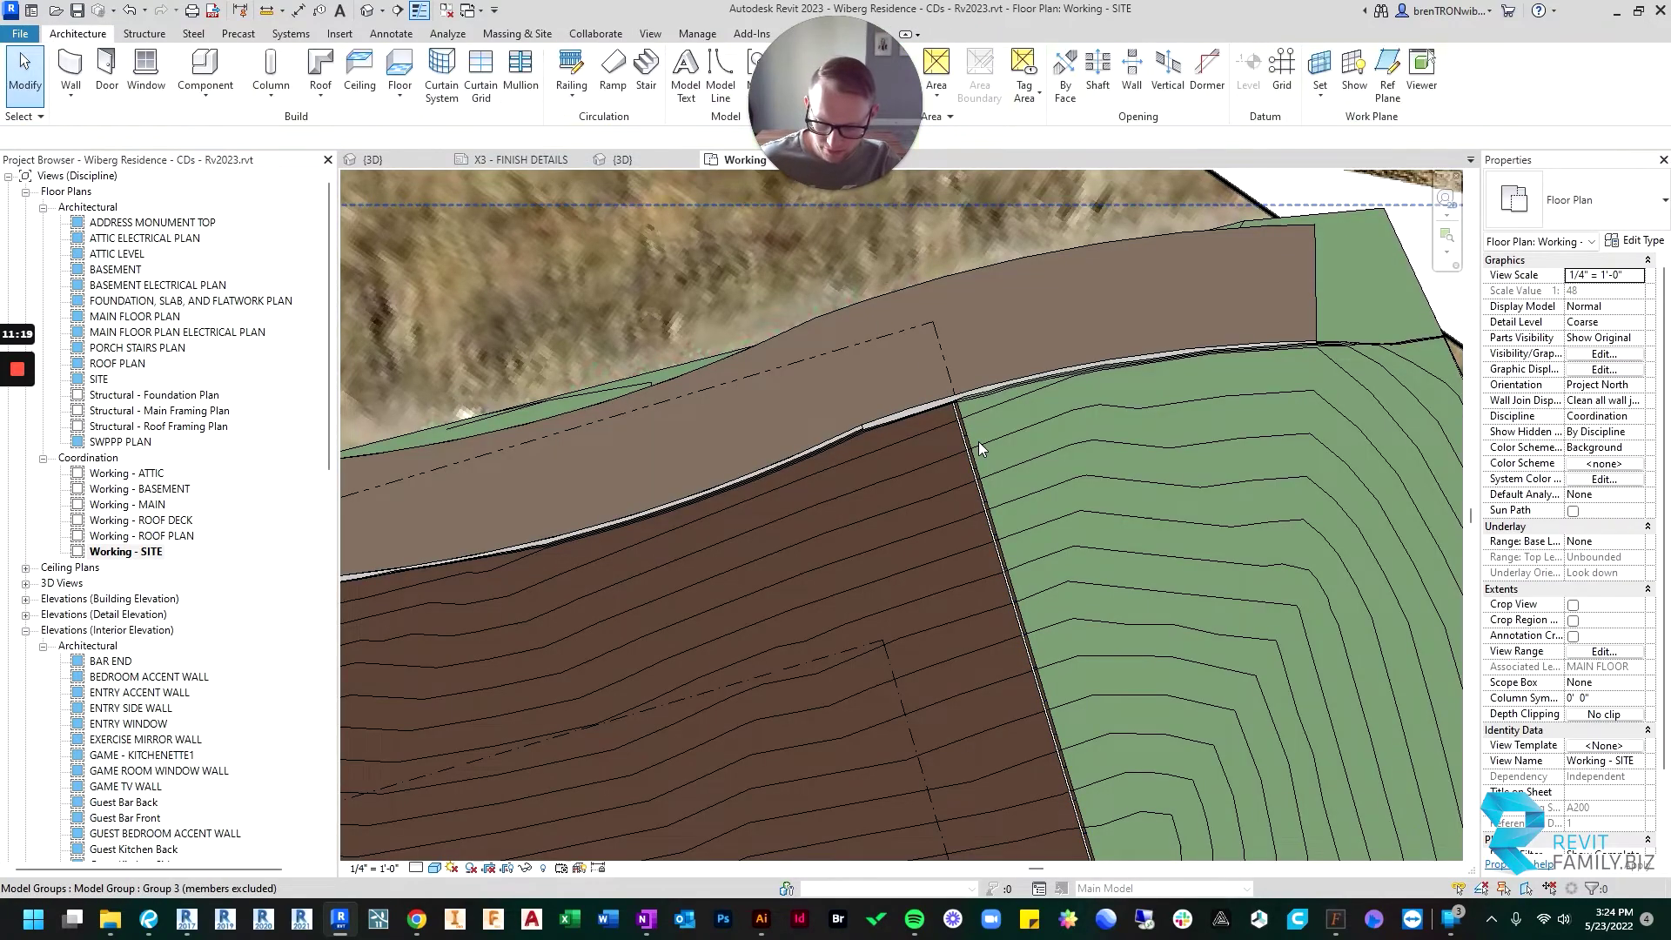
# Step: In the residence's 3D view, change the new site railing to the Fence - Vinyl 1 - 6' type
pyautogui.hotkey('ctrl', 'Tab')
pyautogui.keyDown('shift'); pyautogui.moveTo(696, 548); pyautogui.dragTo(565, 433, button='middle'); pyautogui.keyUp('shift')
pyautogui.scroll(4, 558, 429)
pyautogui.scroll(3, 670, 431)
pyautogui.click(670, 432)
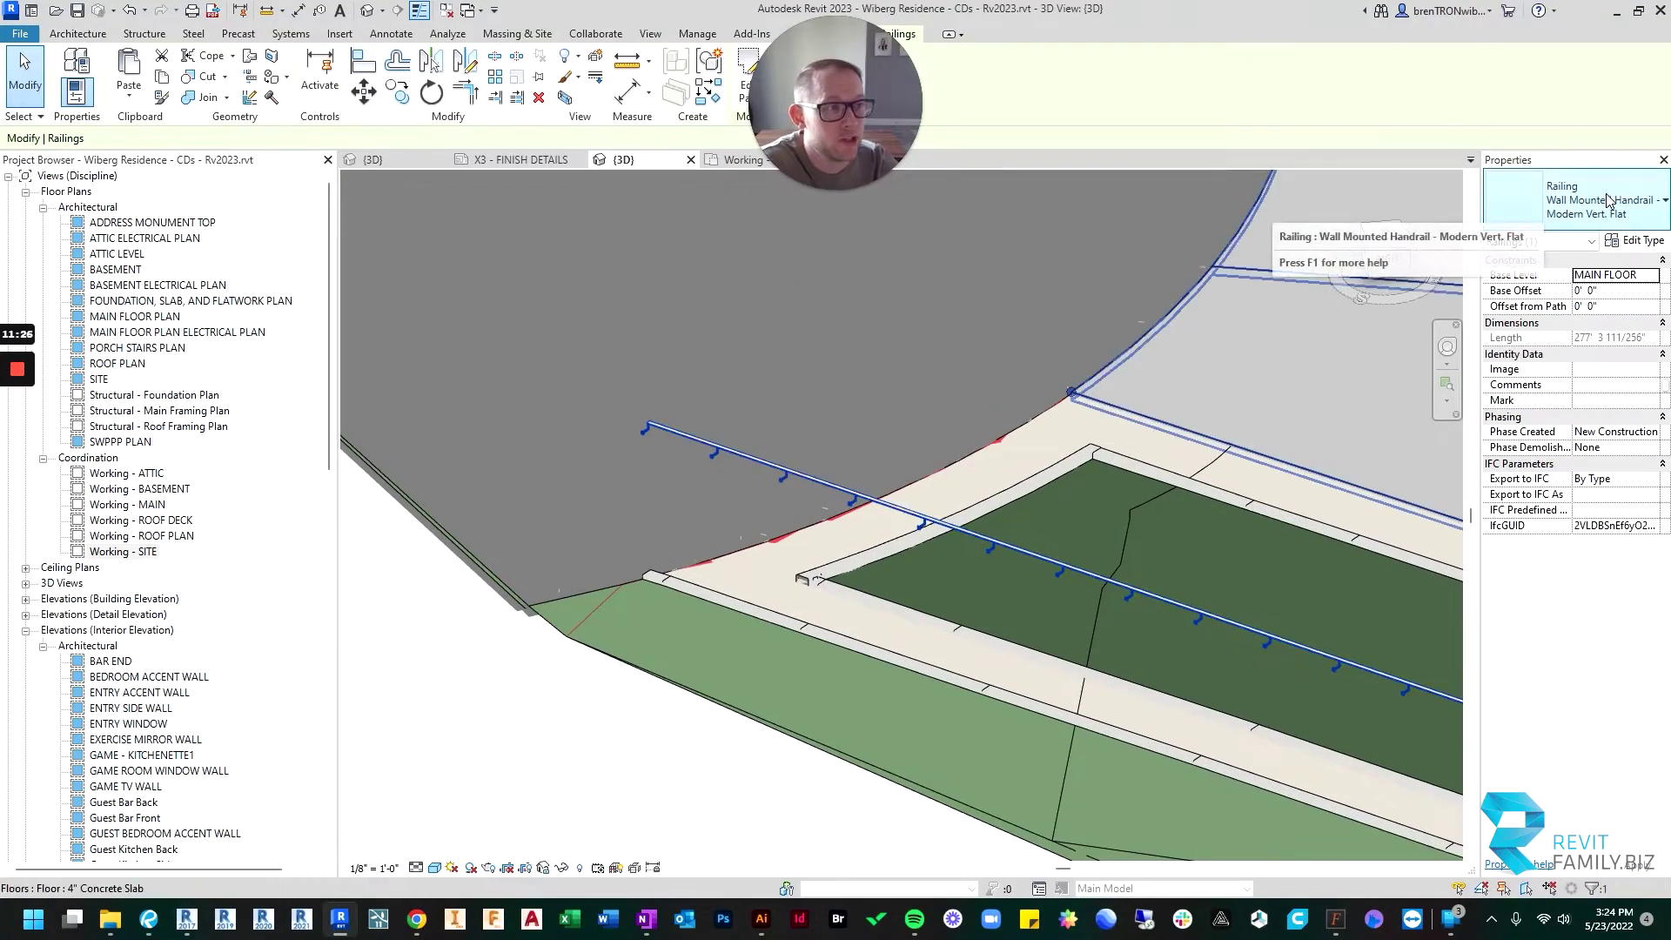
pyautogui.click(1536, 217)
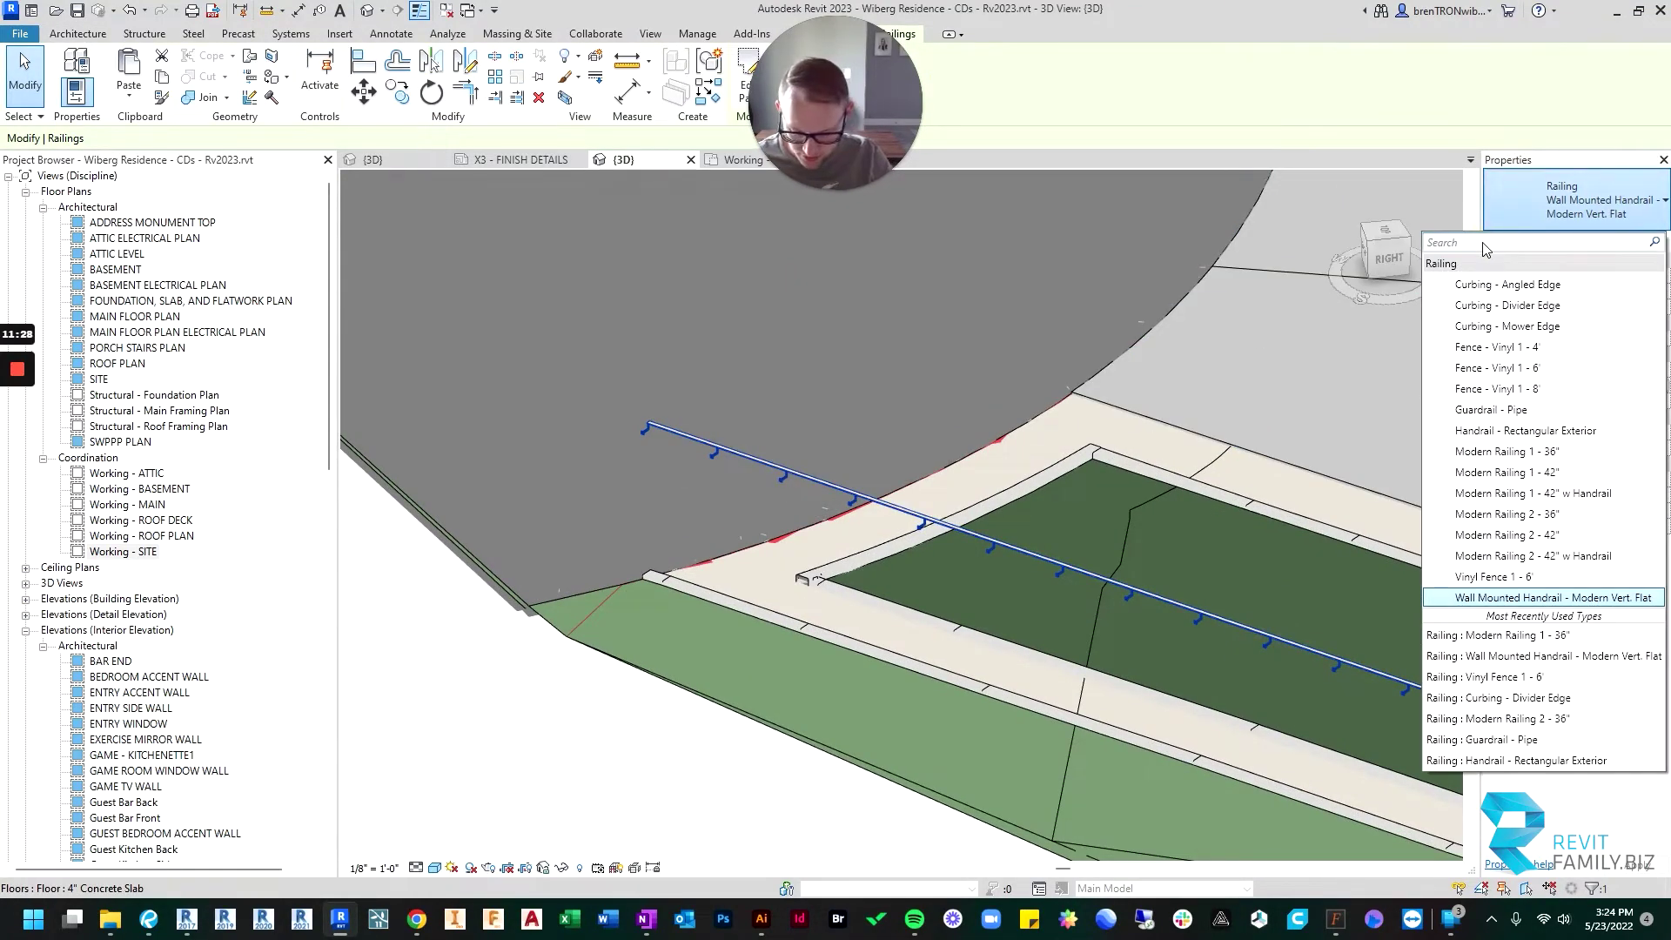
pyautogui.write('vinyl')
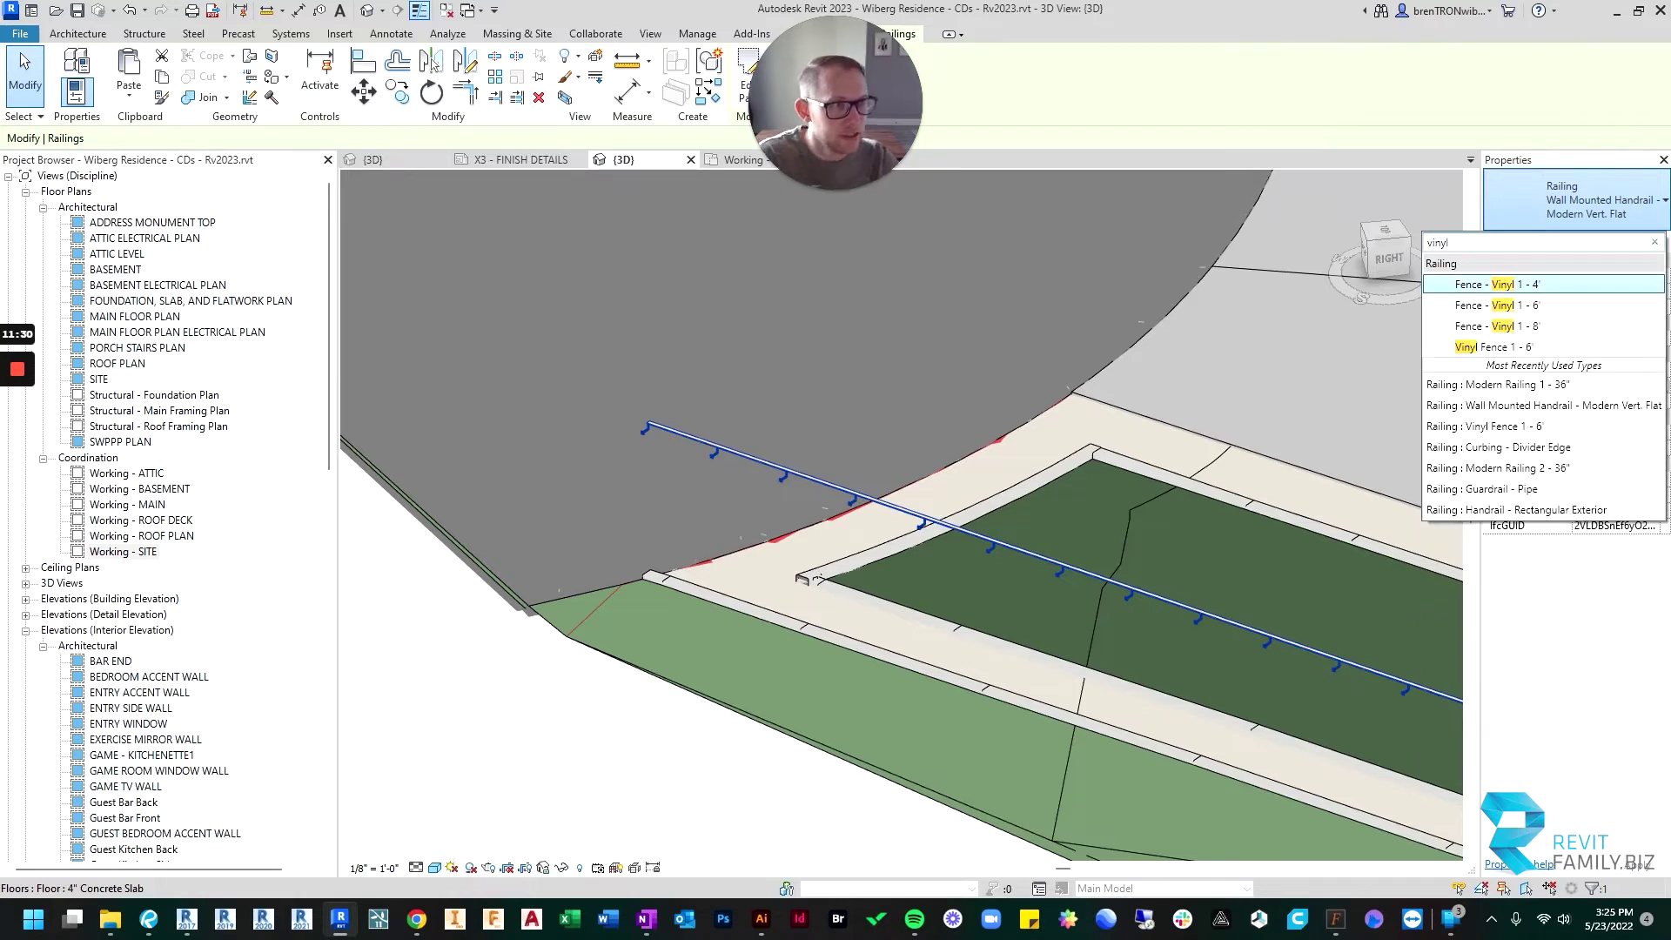
pyautogui.click(1527, 306)
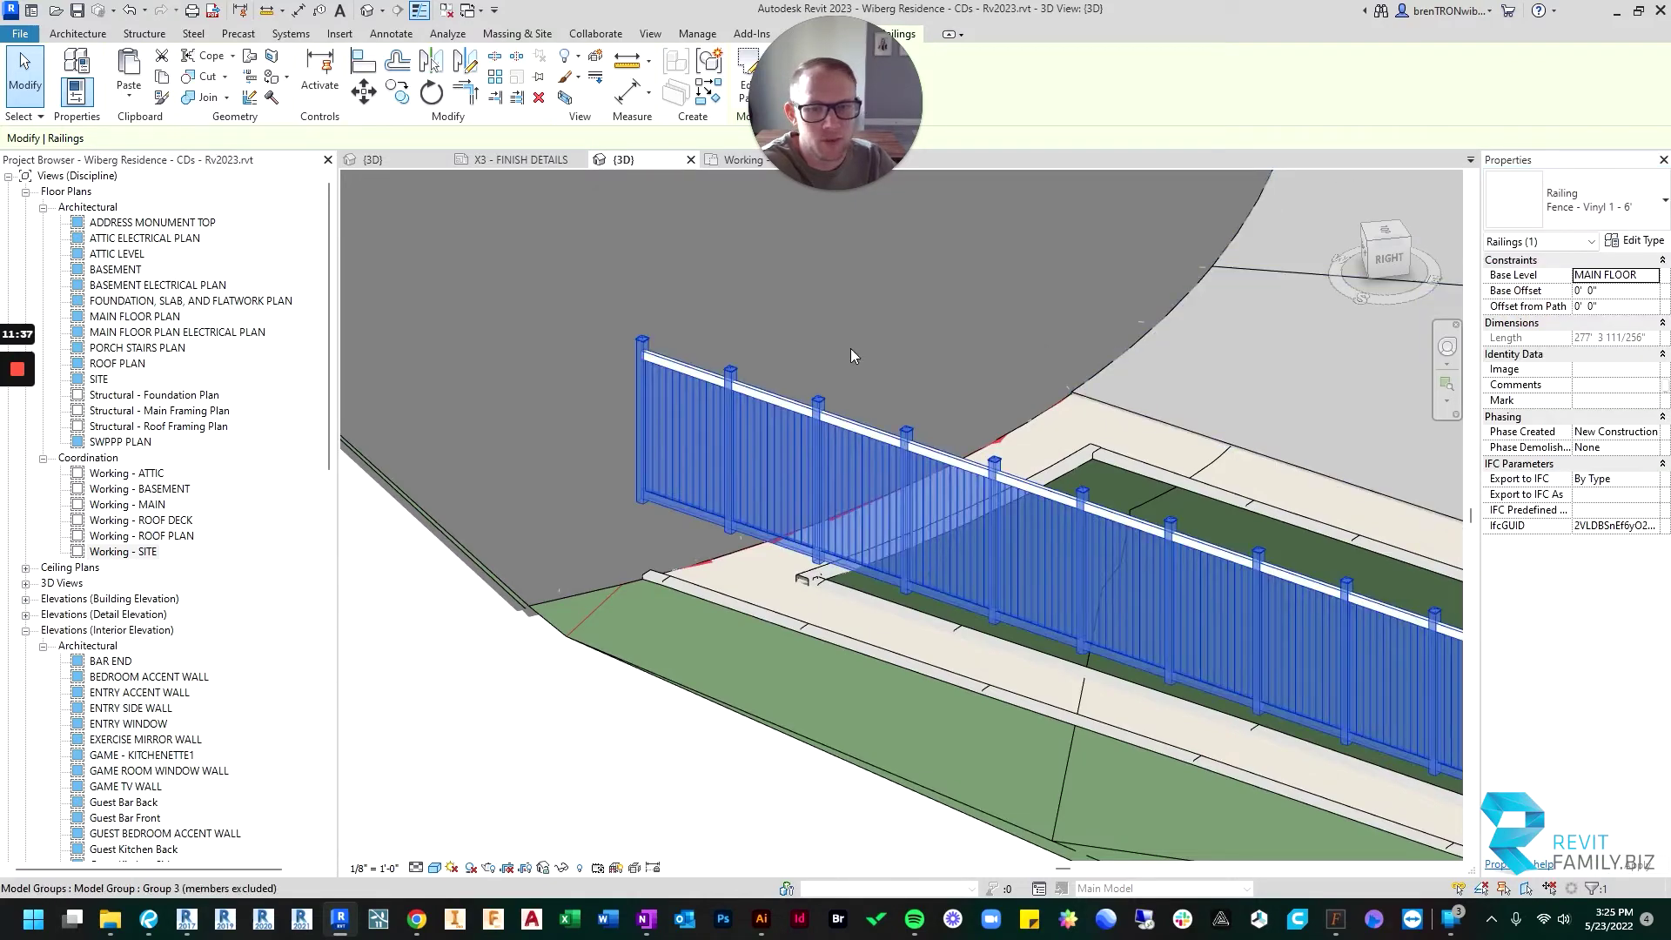
# Step: Set the 3D view's phase filter to Show Complete
pyautogui.click(811, 320)
pyautogui.scroll(-4, 811, 320)
pyautogui.click(755, 595)
pyautogui.scroll(-5, 755, 596)
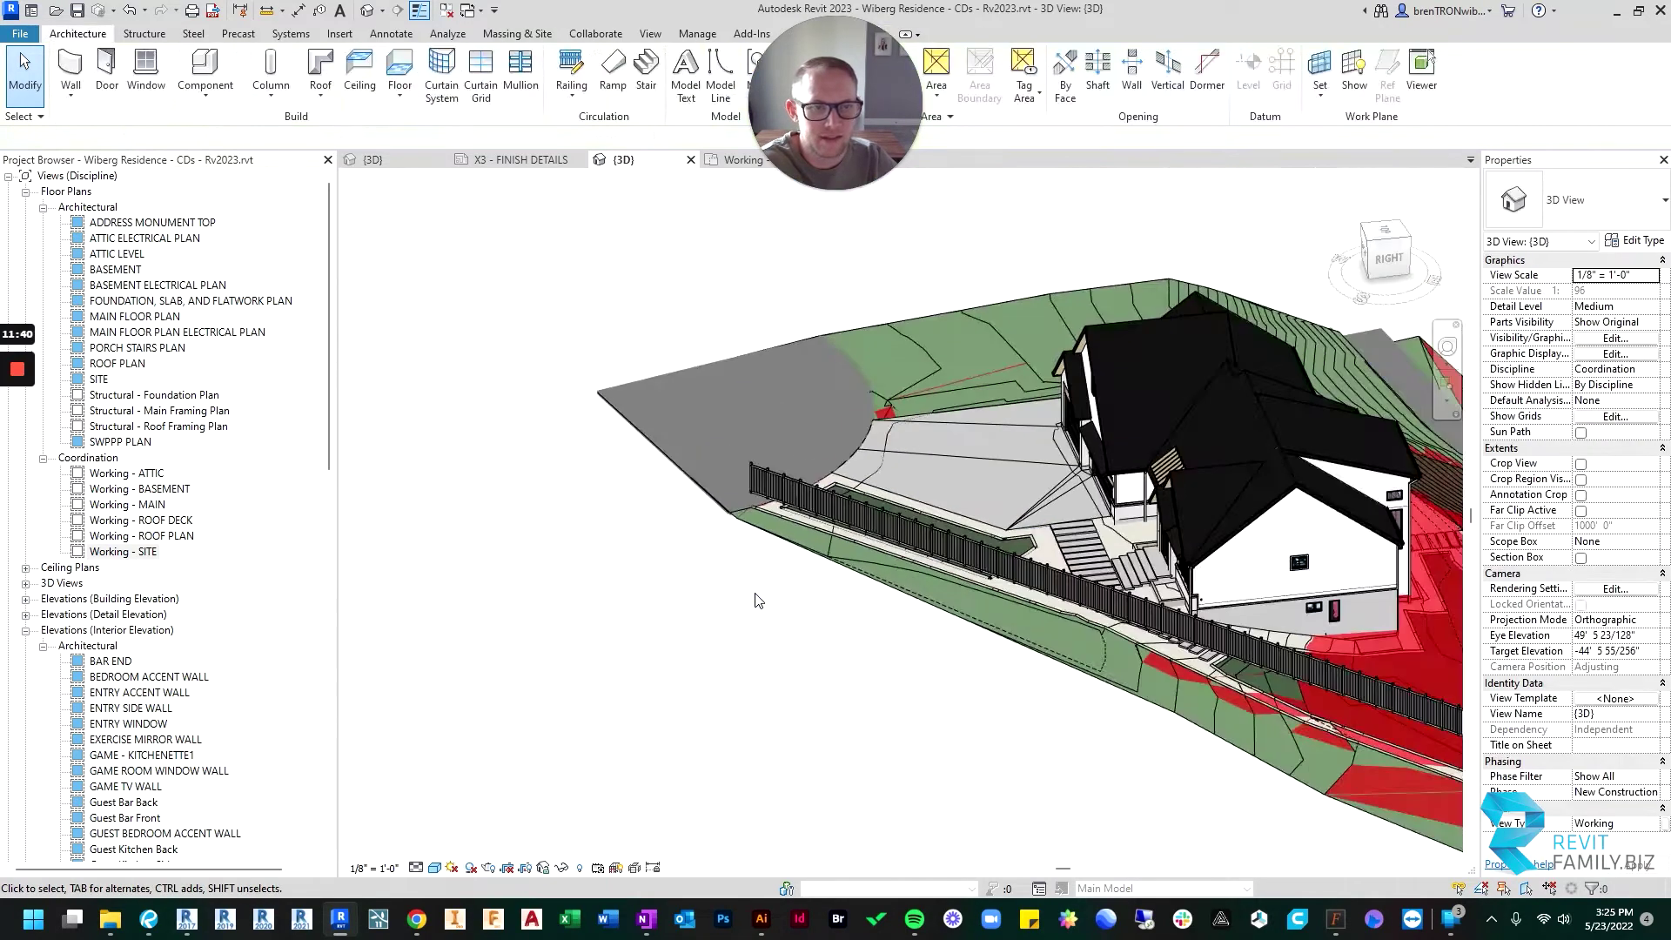
pyautogui.moveTo(1023, 651); pyautogui.dragTo(880, 652, button='middle')
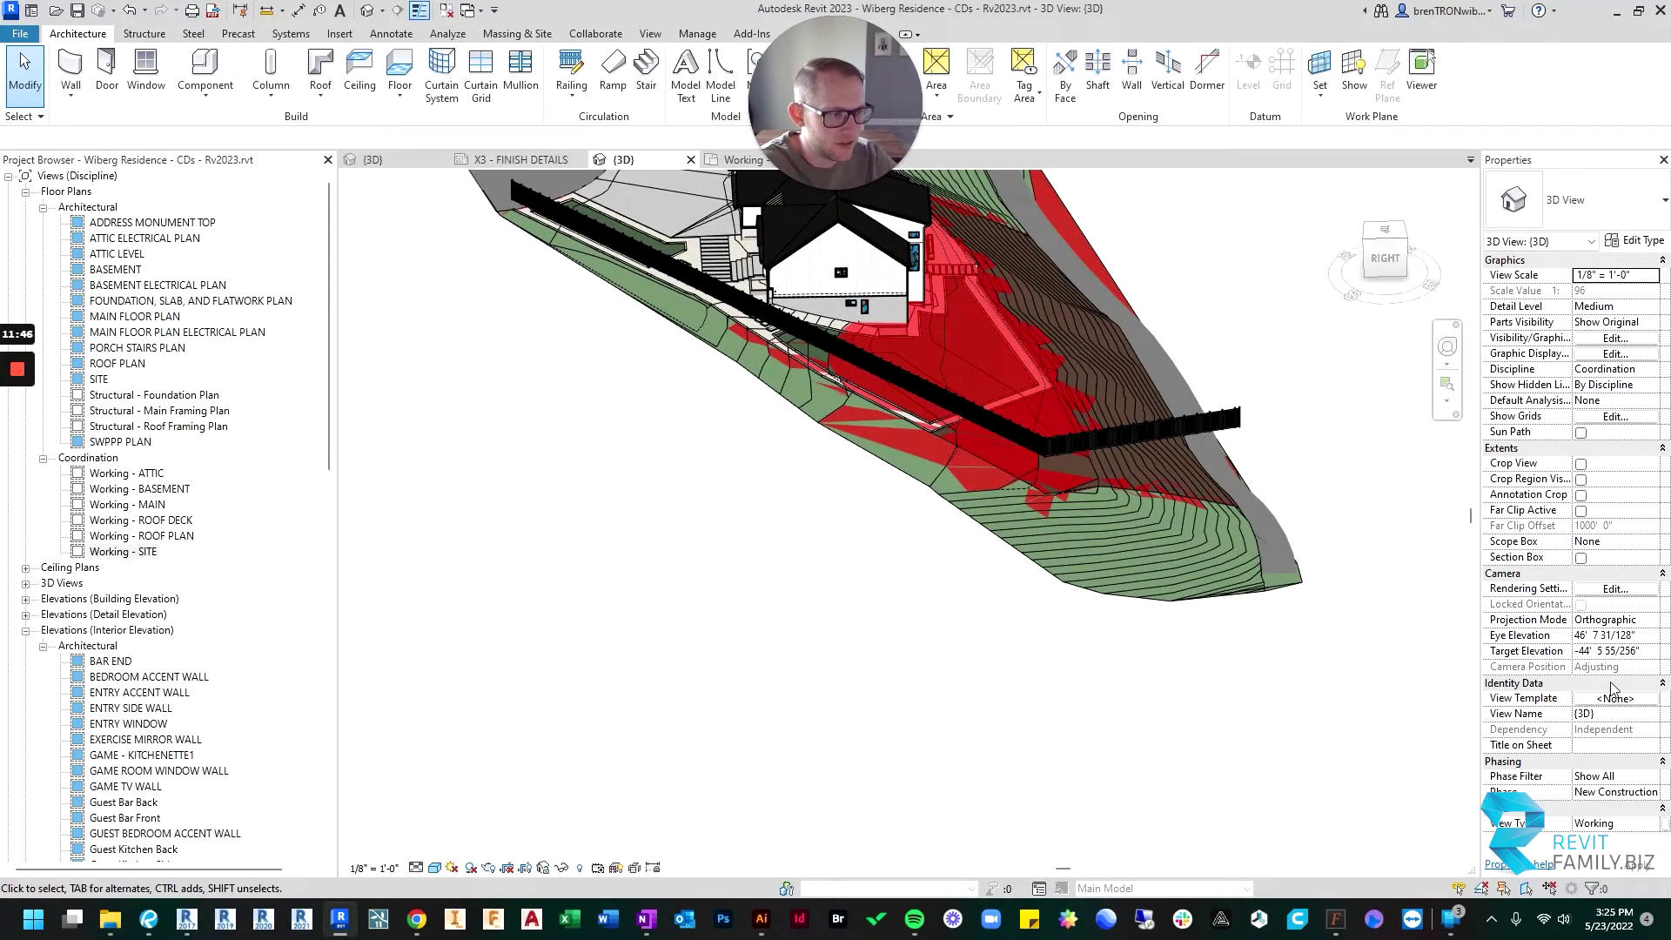
pyautogui.click(1651, 777)
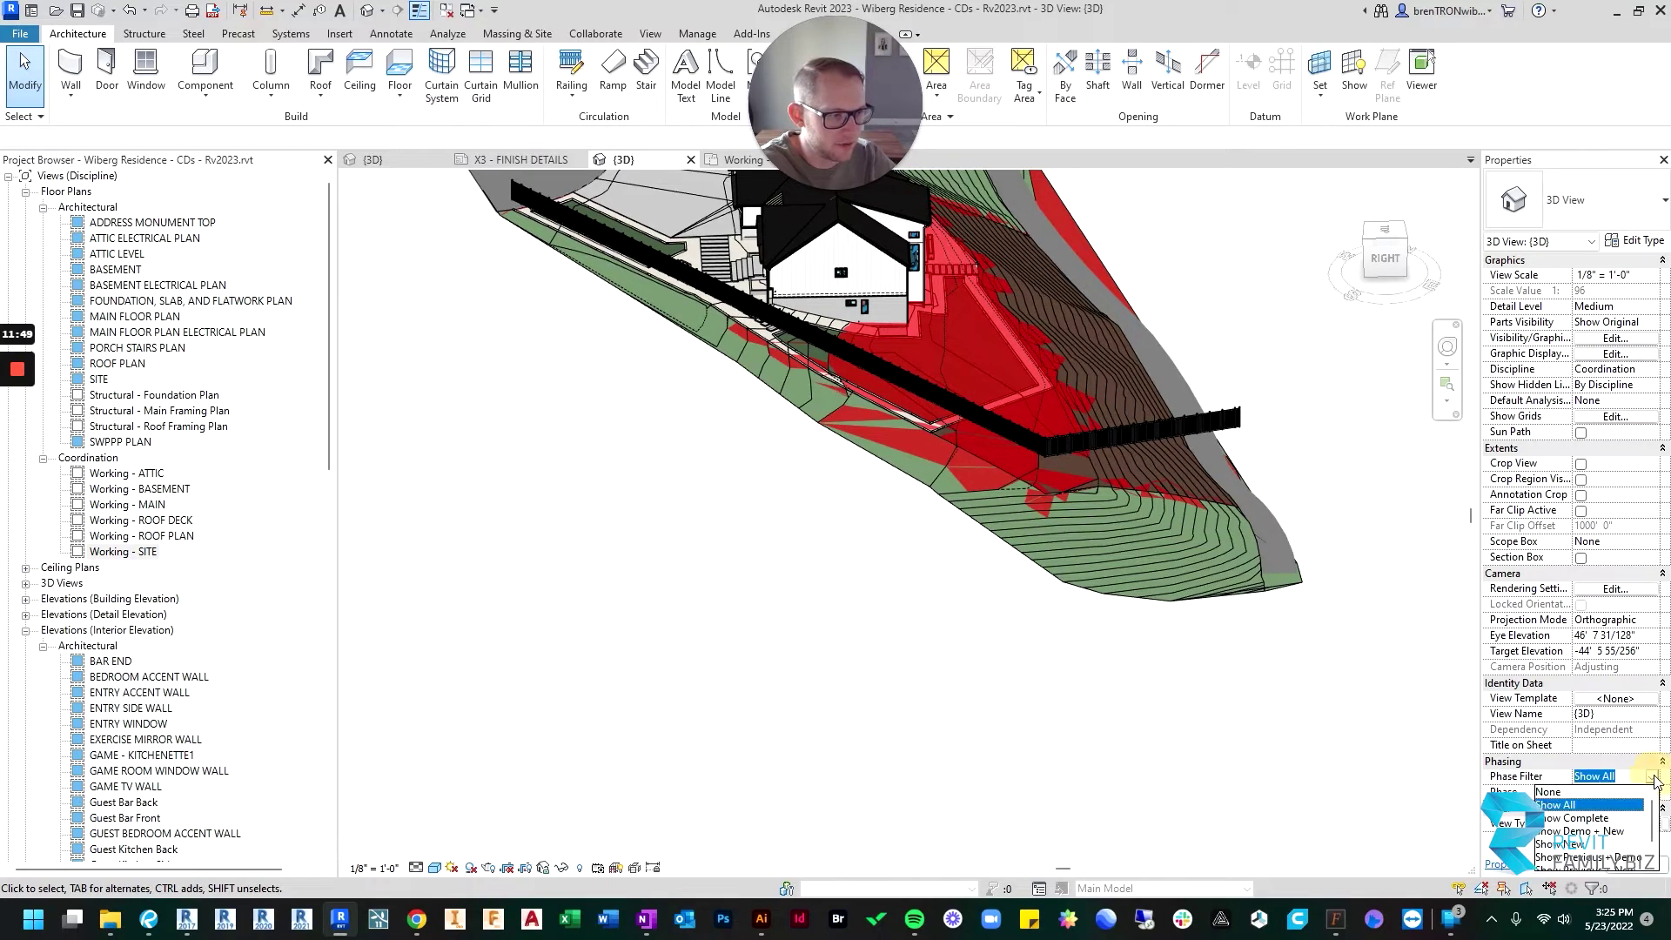
pyautogui.click(1575, 819)
pyautogui.keyDown('shift'); pyautogui.moveTo(932, 664); pyautogui.dragTo(653, 542, button='middle'); pyautogui.keyUp('shift')
pyautogui.scroll(5, 650, 536)
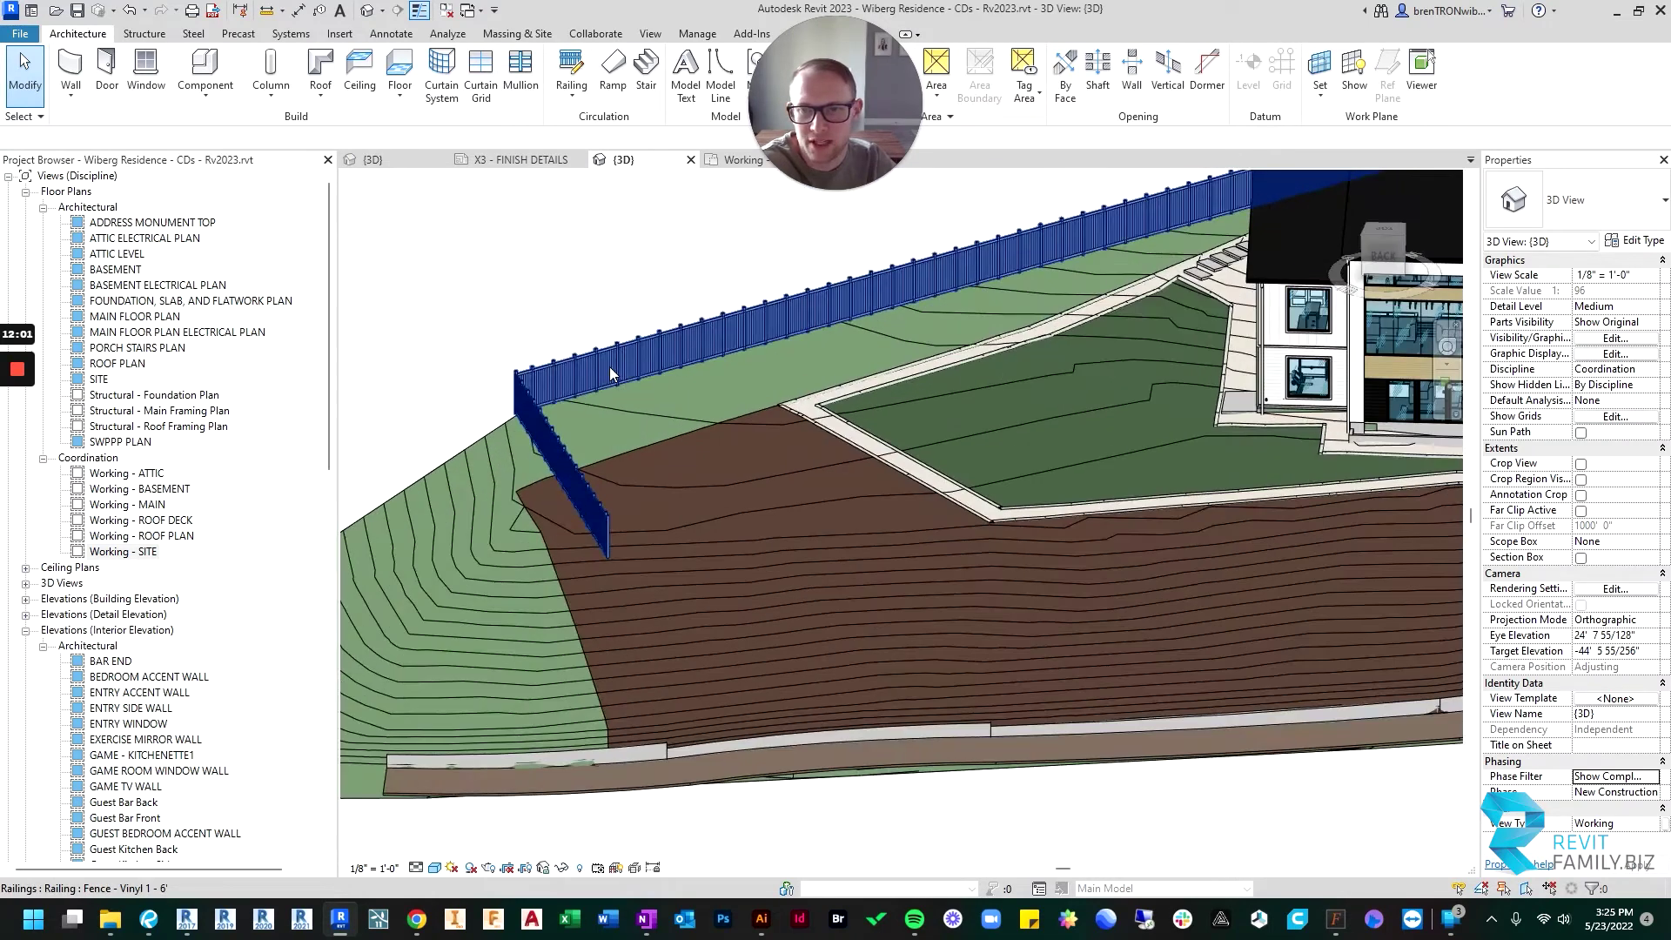
# Step: Try hosting the vinyl fence on the site terrain, inspect it, and undo the host change
pyautogui.click(609, 367)
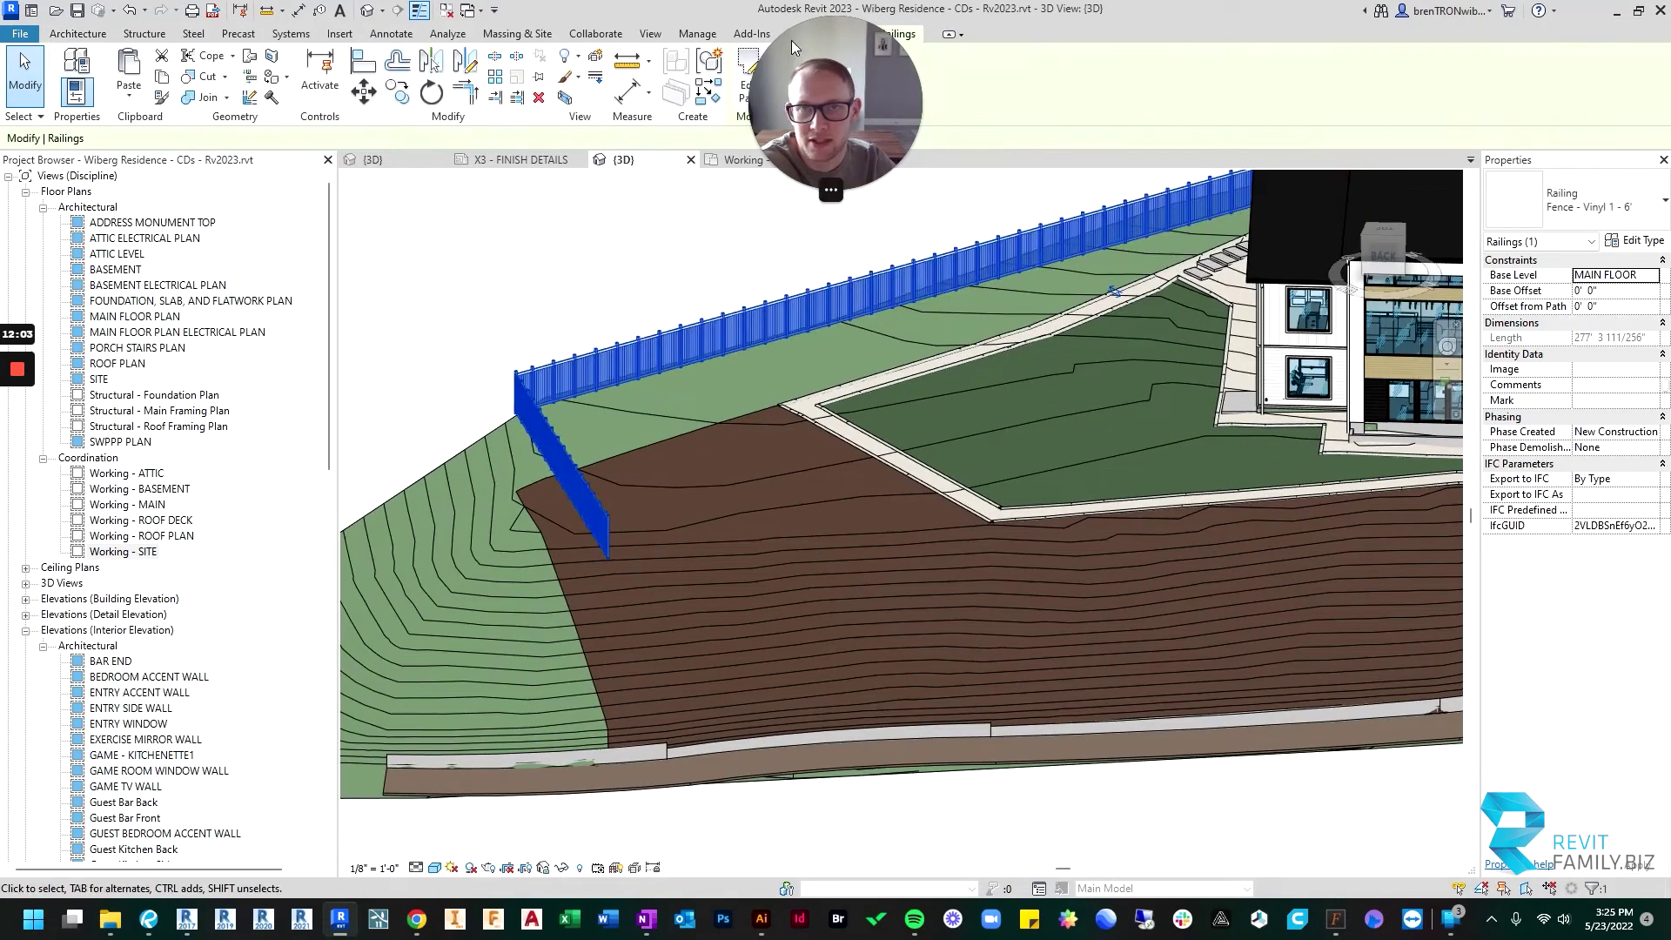
pyautogui.moveTo(797, 37); pyautogui.dragTo(872, 35)
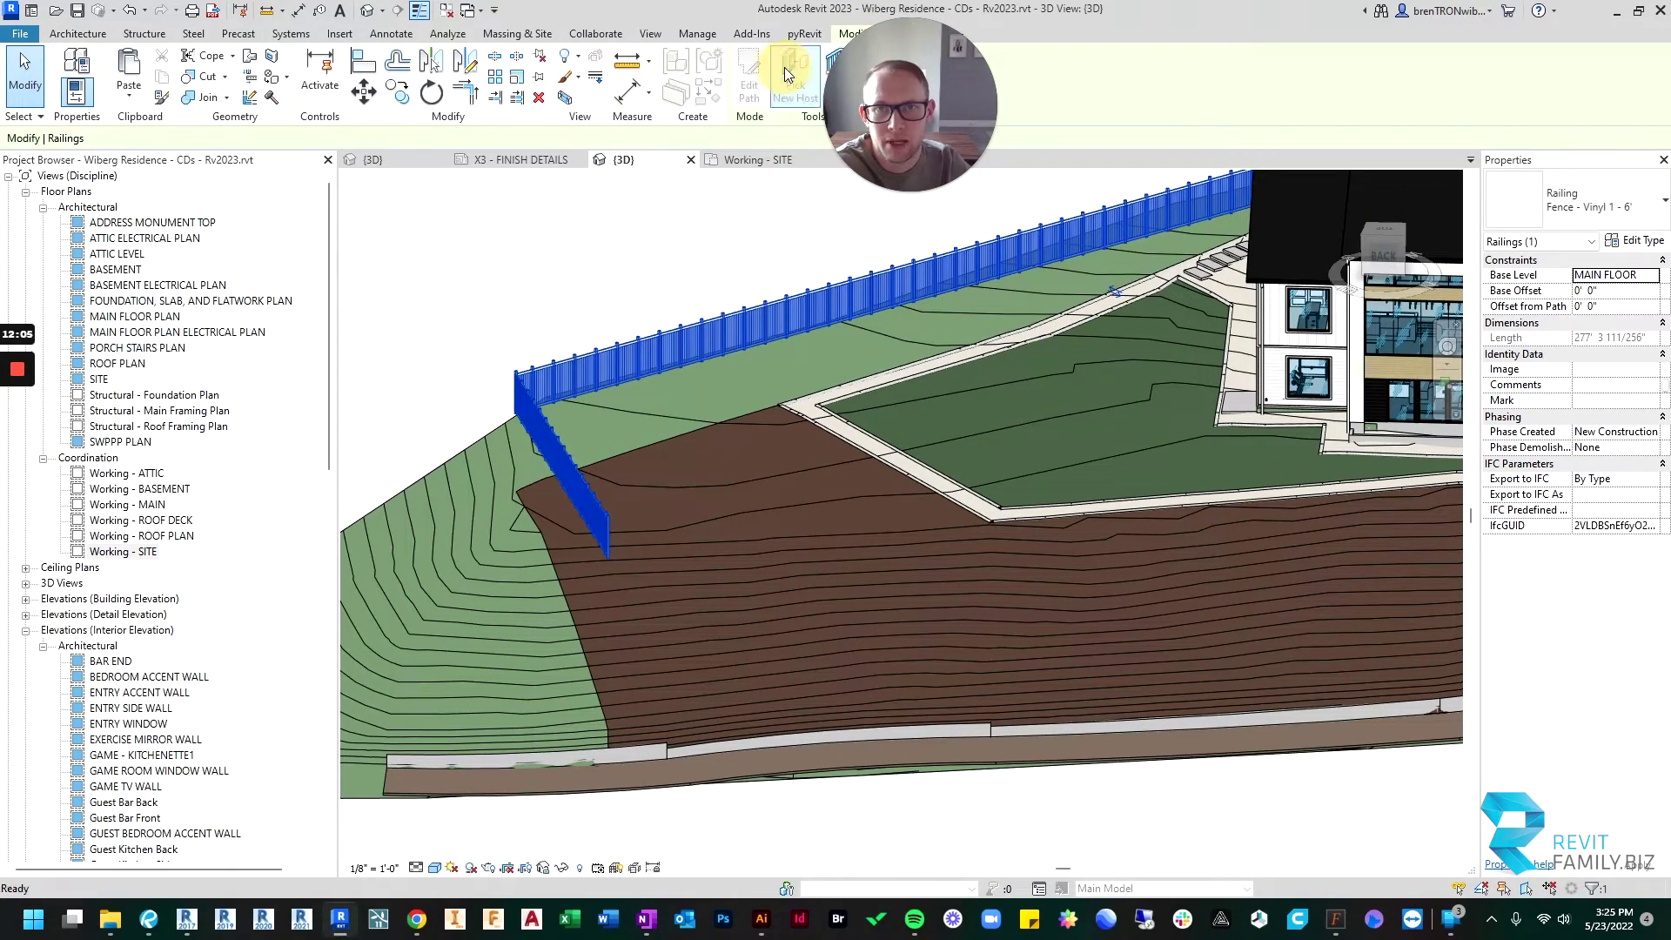
pyautogui.press('Escape')
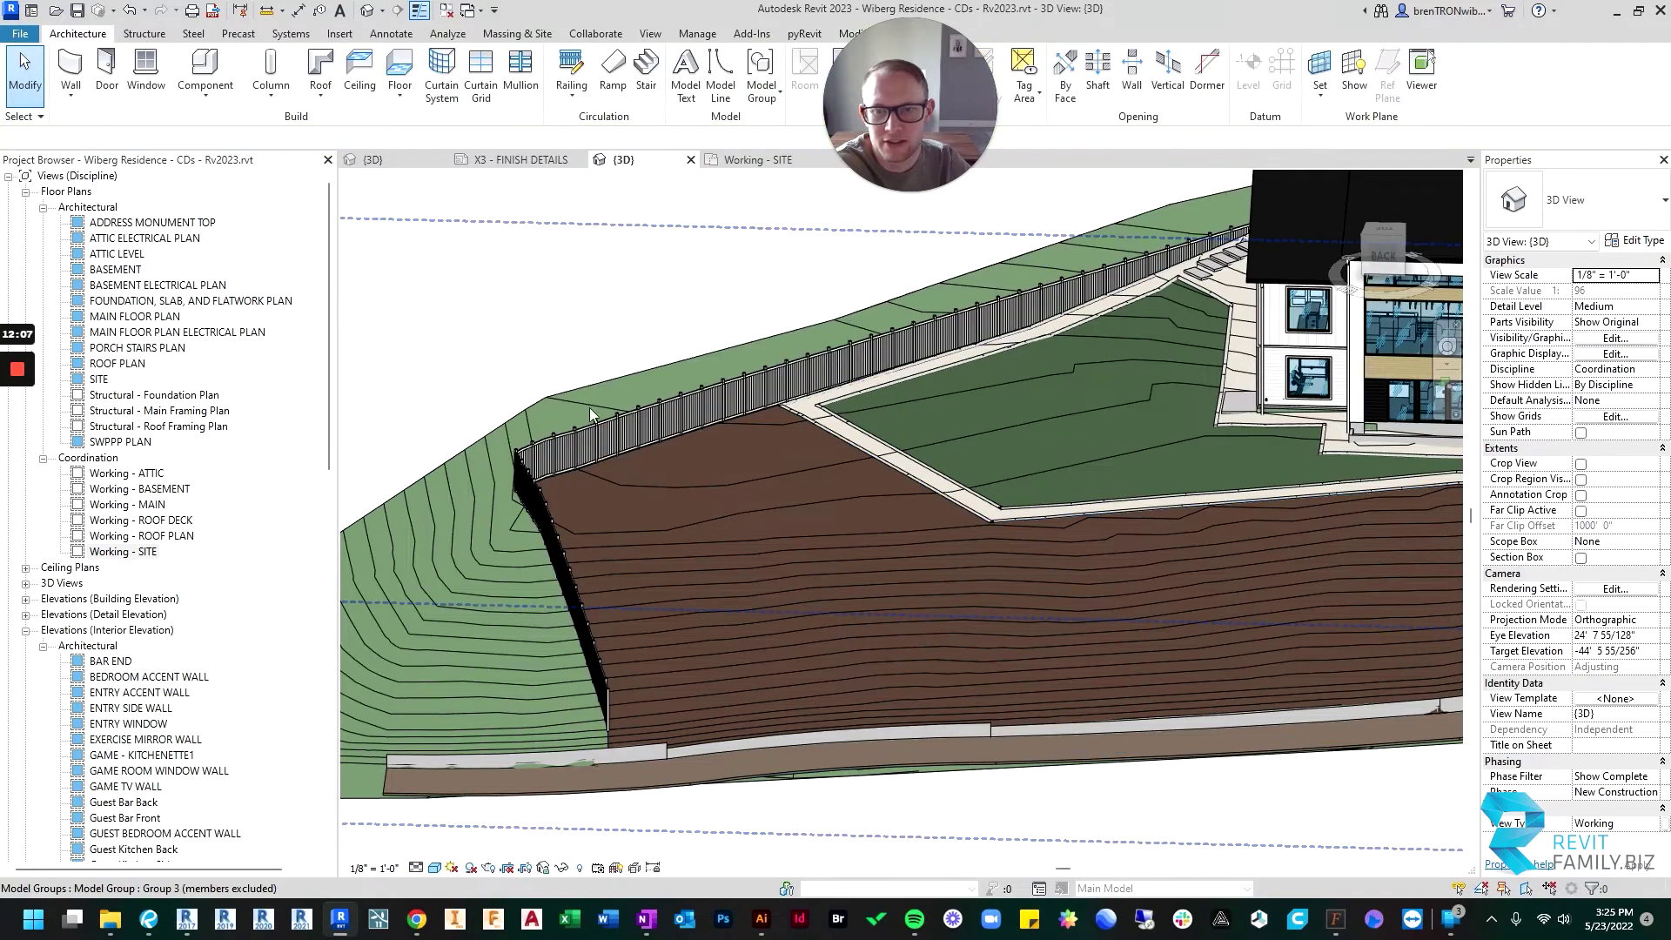
pyautogui.keyDown('shift'); pyautogui.moveTo(478, 244); pyautogui.dragTo(685, 565, button='middle'); pyautogui.keyUp('shift')
pyautogui.scroll(4, 592, 462)
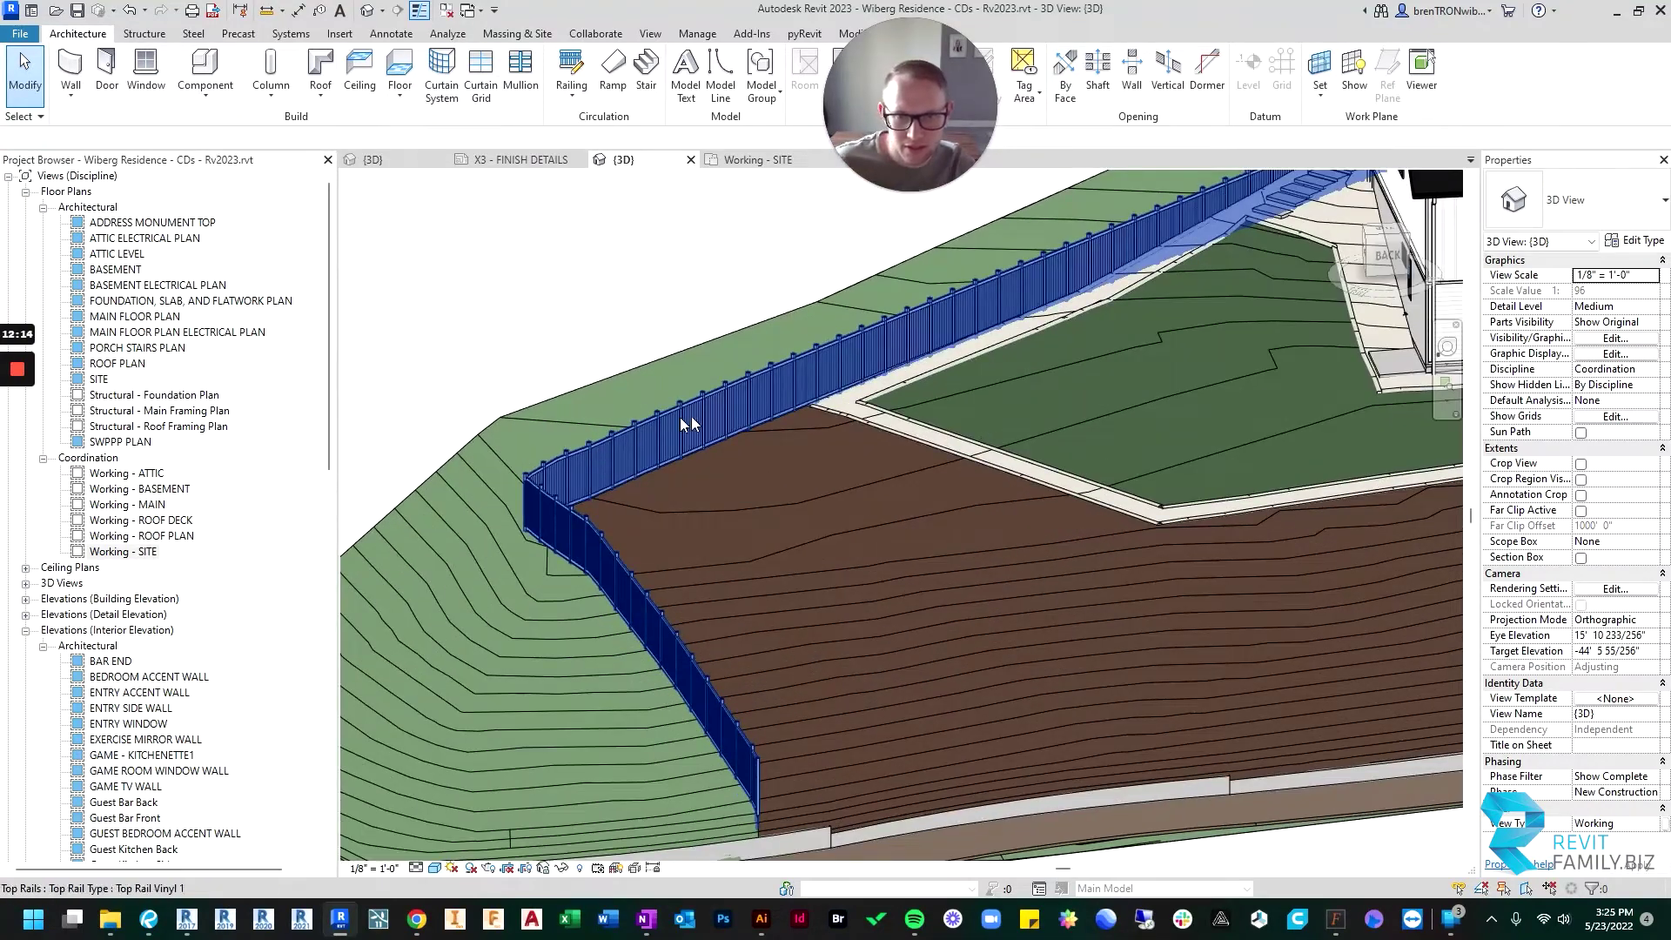
pyautogui.hotkey('ctrl', 'z')
# Step: Assign the site terrain as the new host of the vinyl fence and review the fence around the lot
pyautogui.scroll(-2, 706, 402)
pyautogui.click(828, 336)
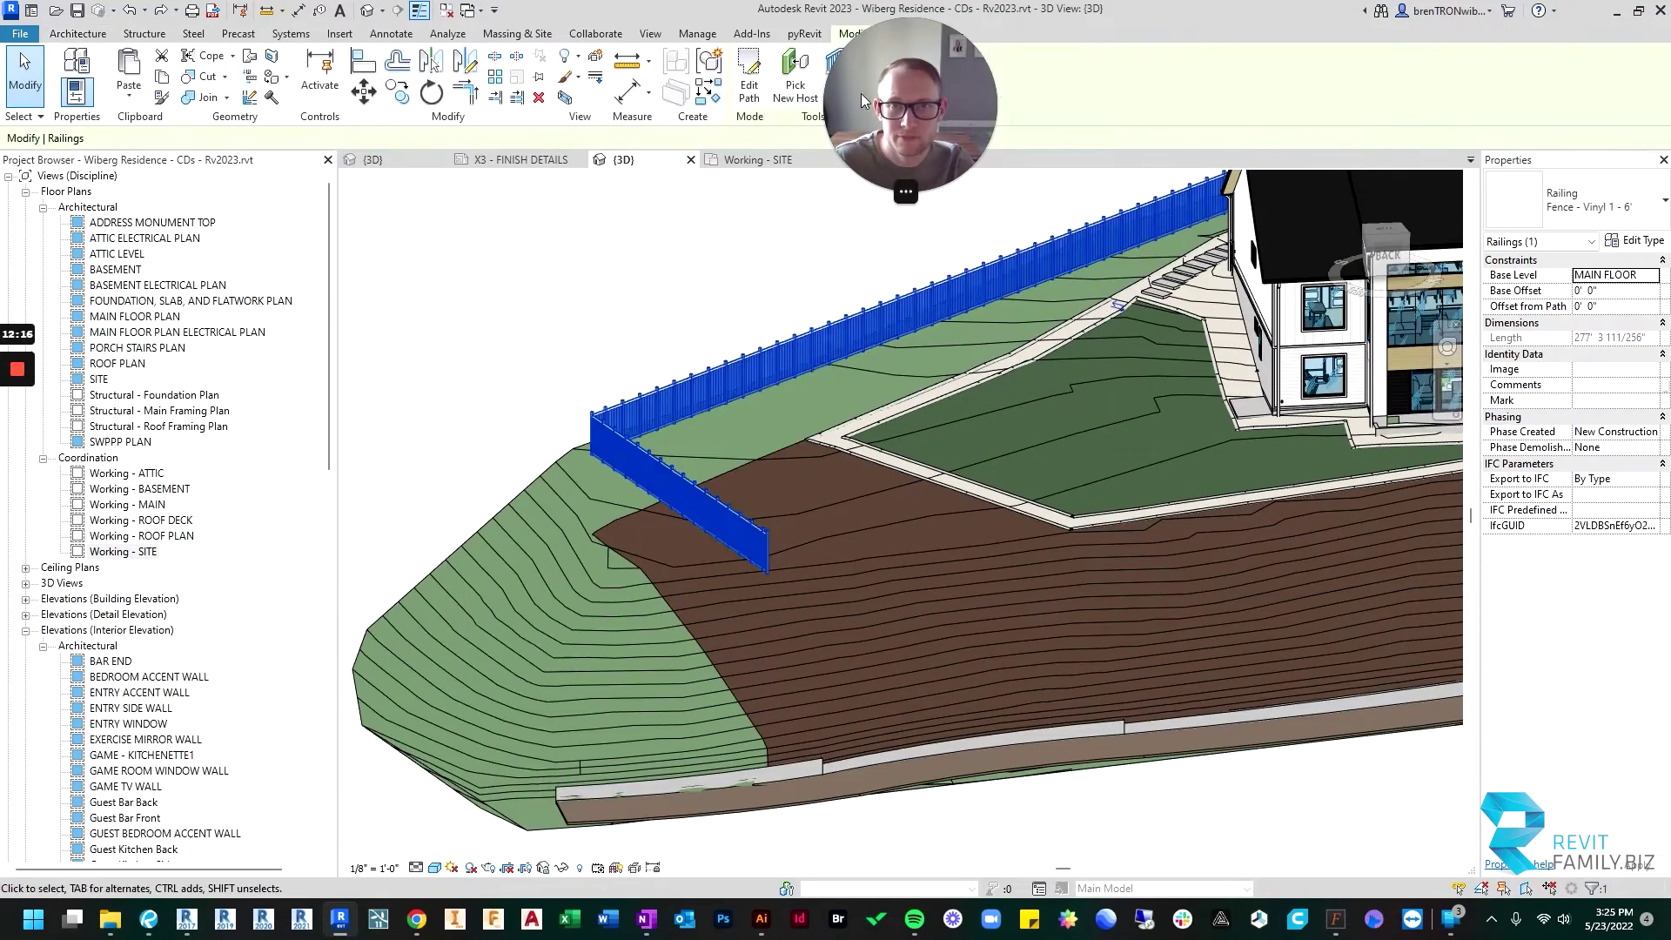
pyautogui.click(909, 367)
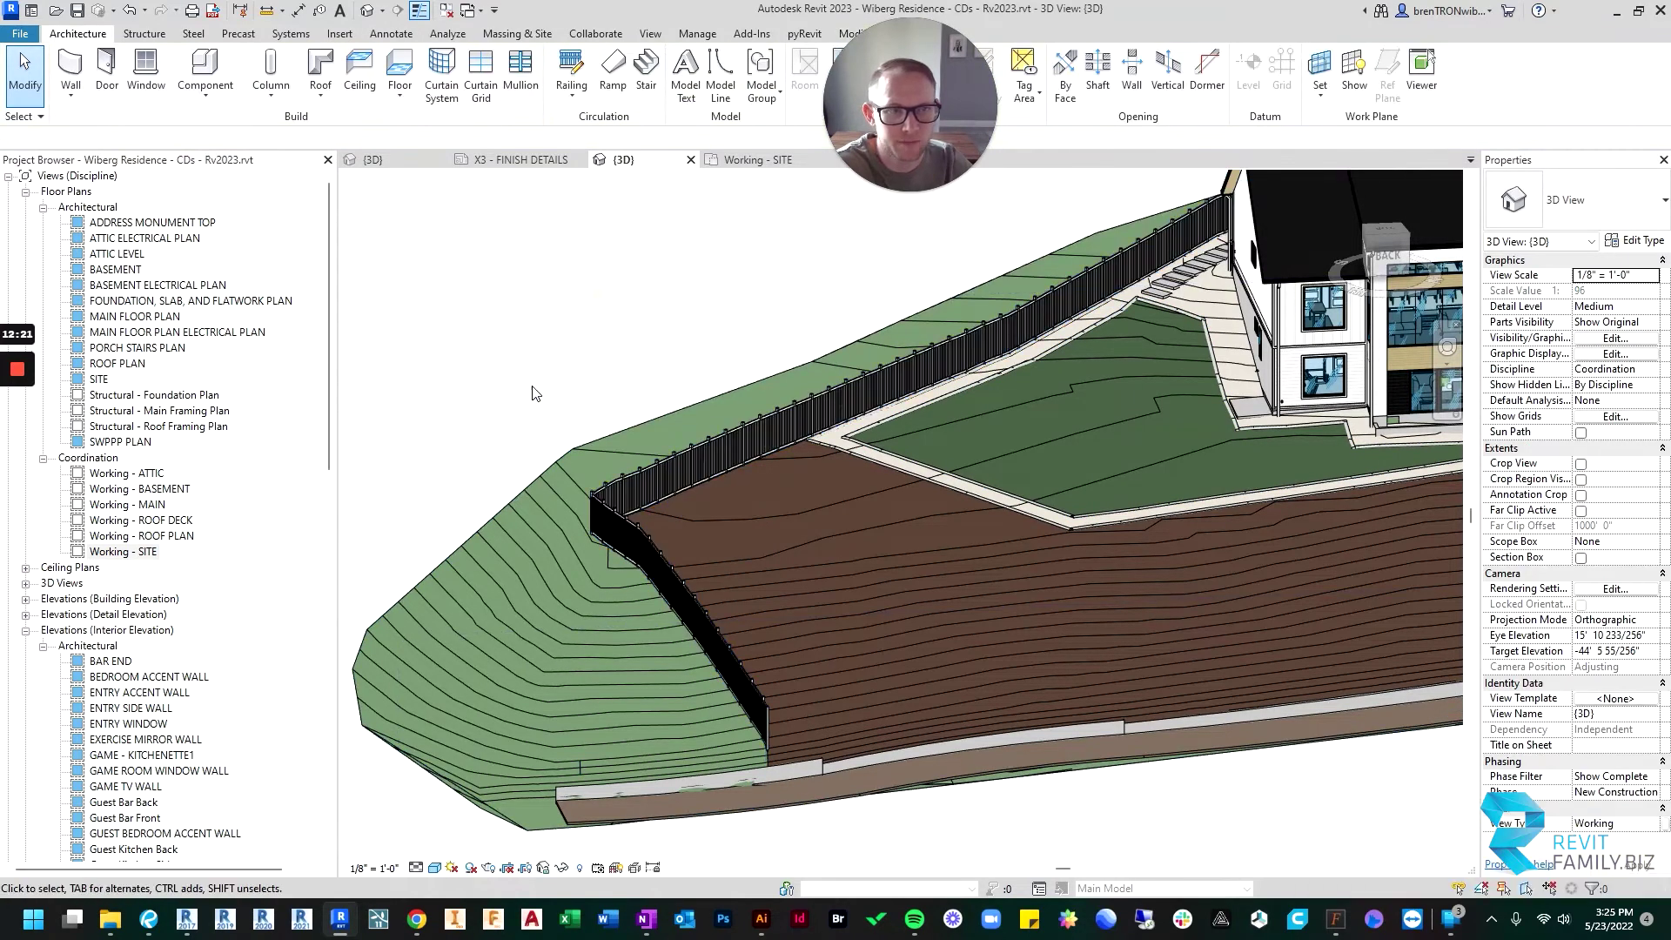
pyautogui.keyDown('shift'); pyautogui.moveTo(432, 388); pyautogui.dragTo(585, 395, button='middle'); pyautogui.keyUp('shift')
pyautogui.keyDown('shift'); pyautogui.moveTo(1084, 650); pyautogui.dragTo(890, 663, button='middle'); pyautogui.keyUp('shift')
pyautogui.scroll(-2, 668, 666)
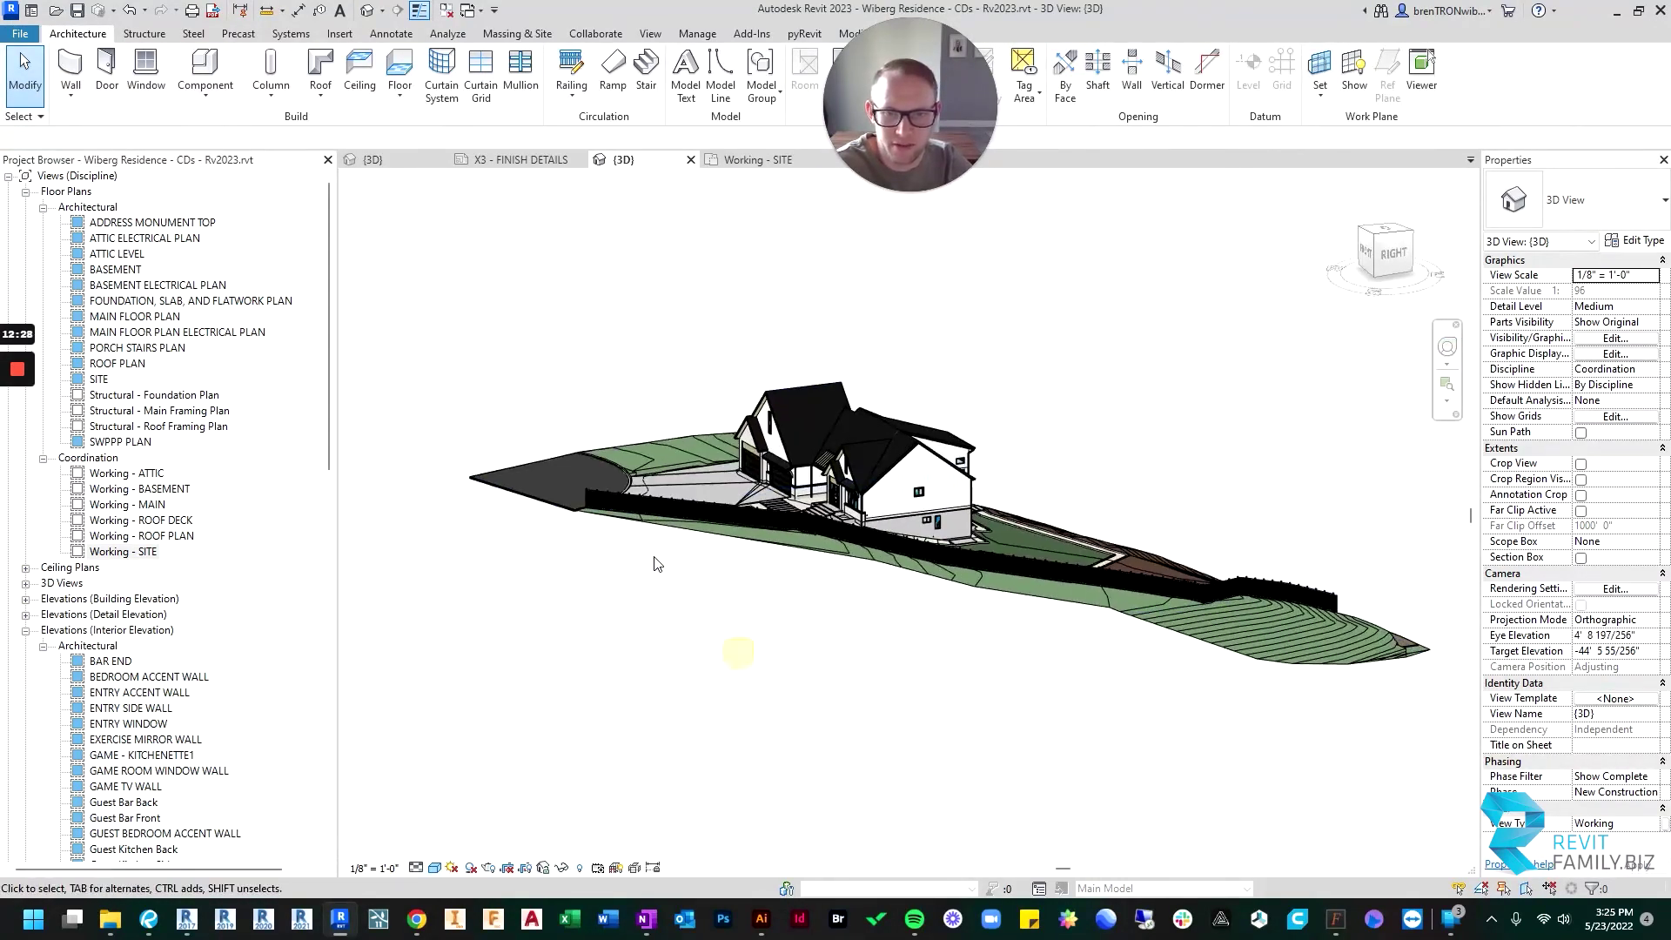
pyautogui.scroll(3, 654, 563)
pyautogui.keyDown('shift'); pyautogui.moveTo(630, 577); pyautogui.dragTo(930, 692, button='middle'); pyautogui.keyUp('shift')
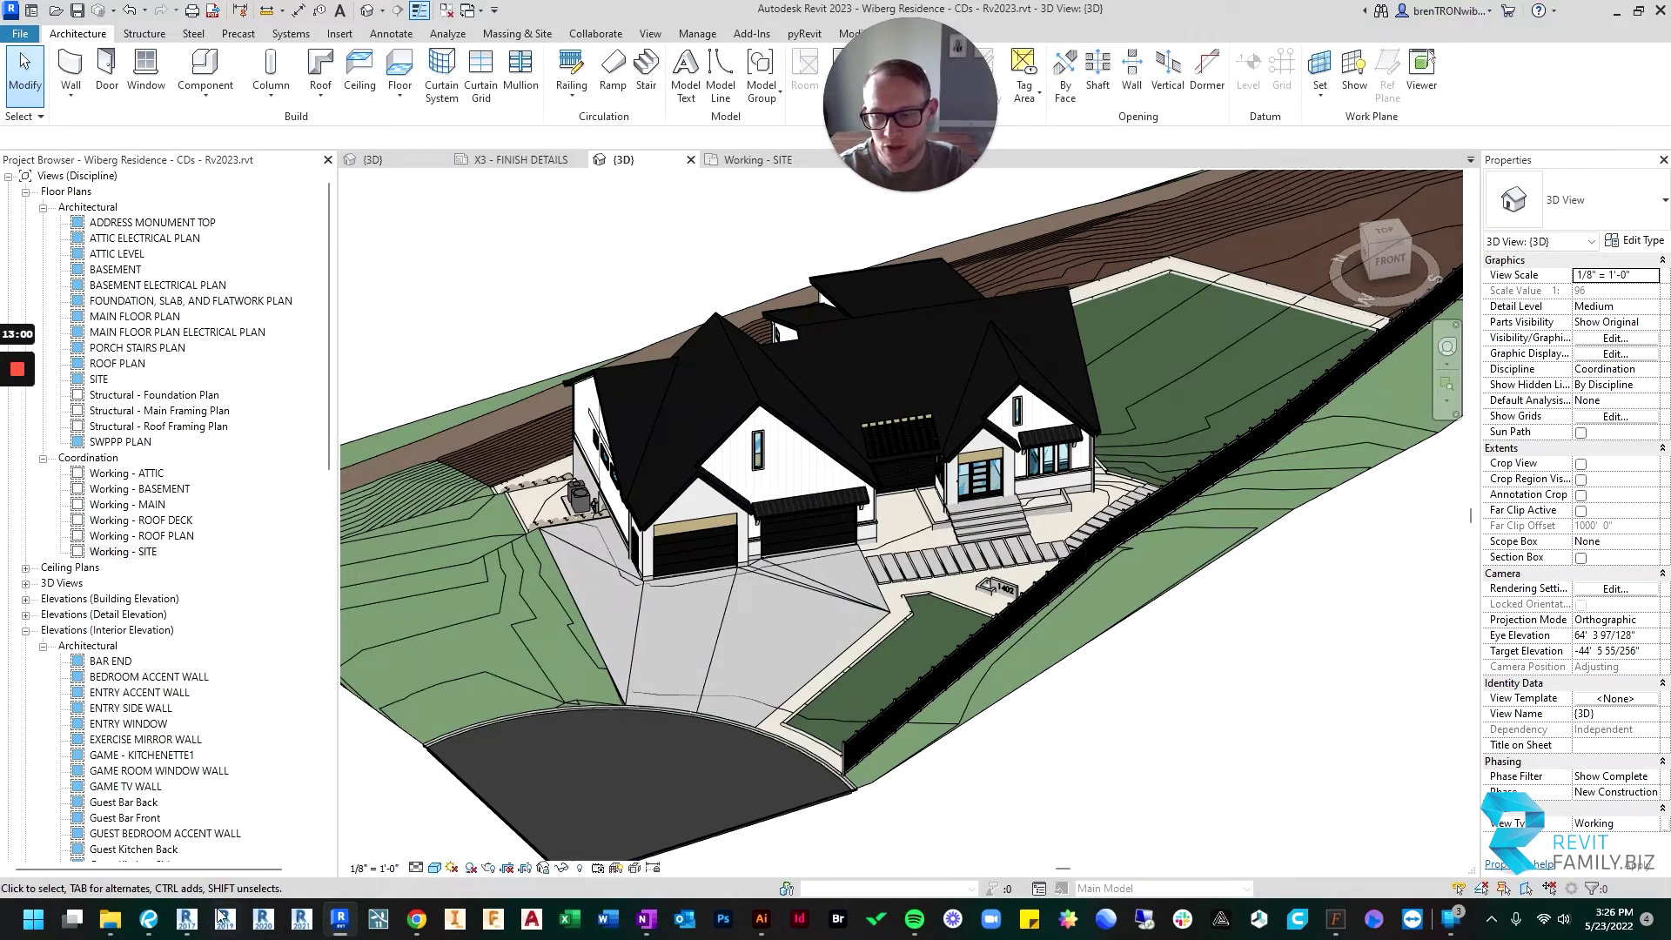
# Step: Switch to the railings example project and select the Railing - Glass 1 - 36" sample for copying
pyautogui.click(186, 918)
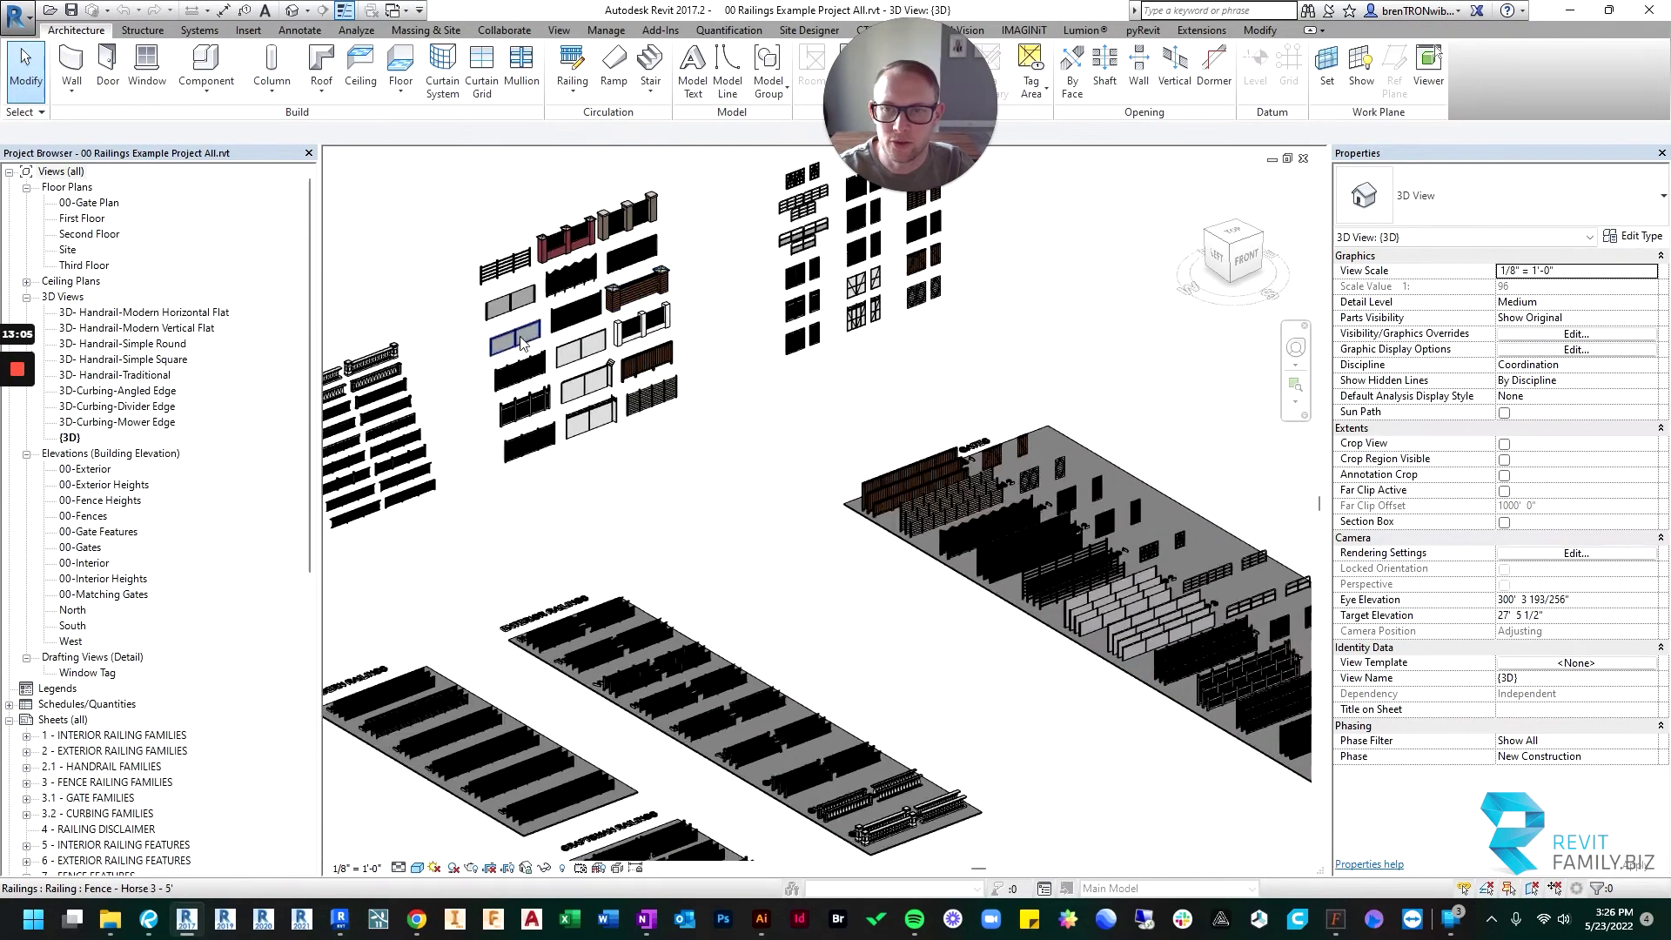
pyautogui.scroll(5, 548, 331)
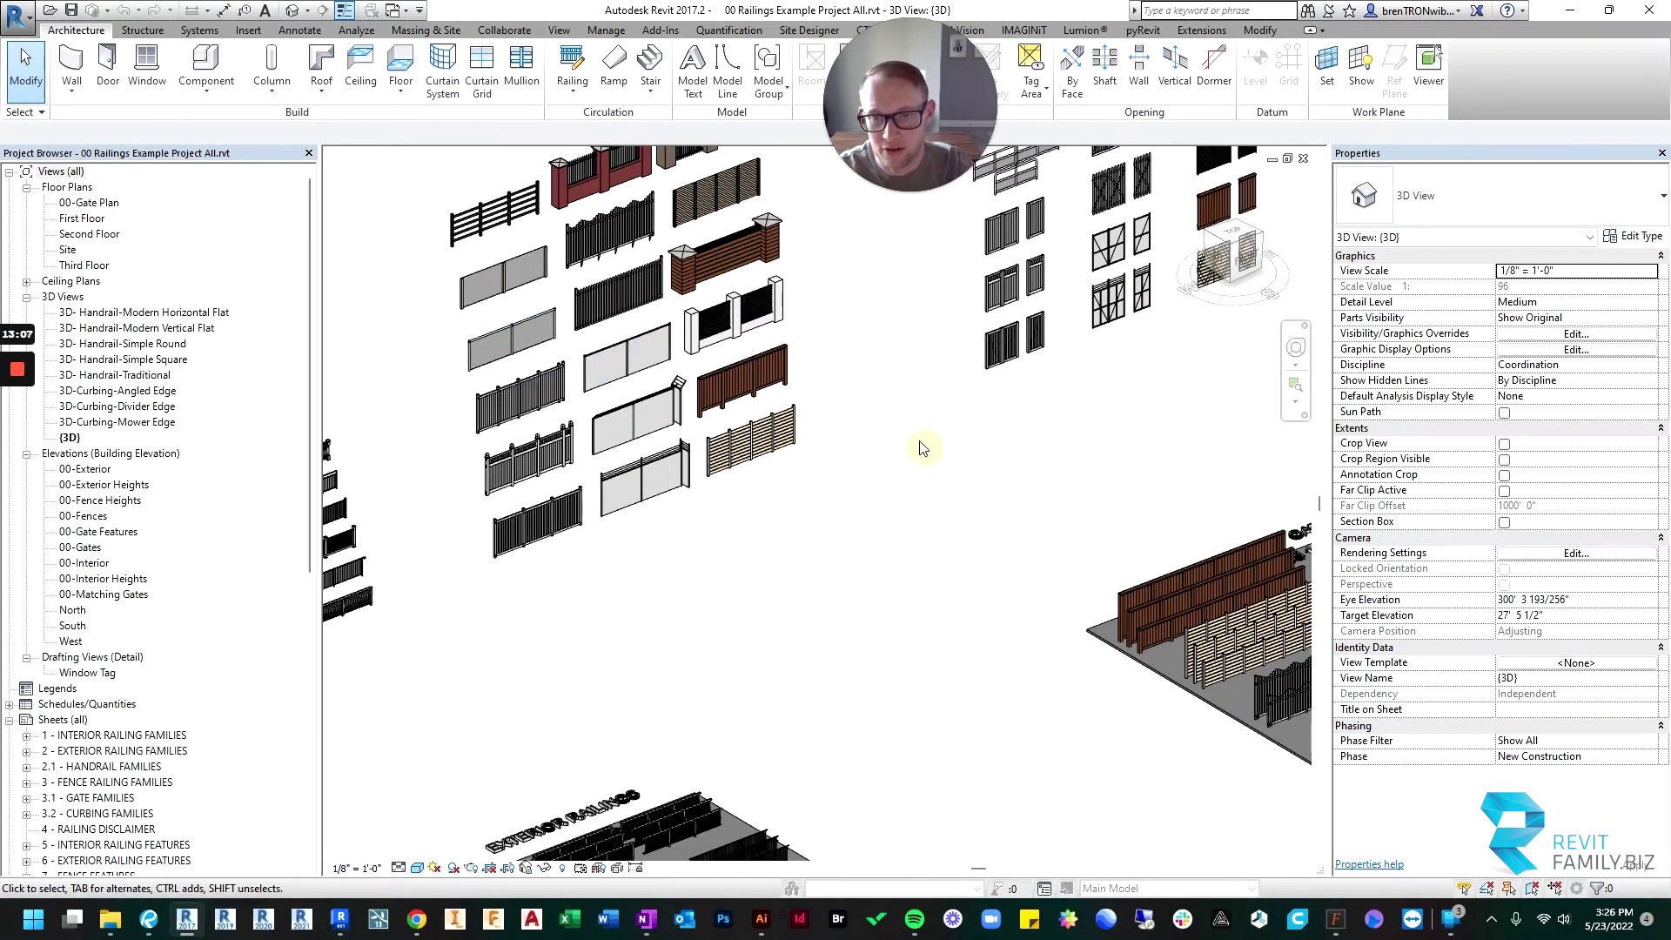
pyautogui.moveTo(541, 522); pyautogui.dragTo(1083, 376, button='middle')
pyautogui.moveTo(457, 596); pyautogui.dragTo(692, 486, button='middle')
pyautogui.scroll(1, 727, 255)
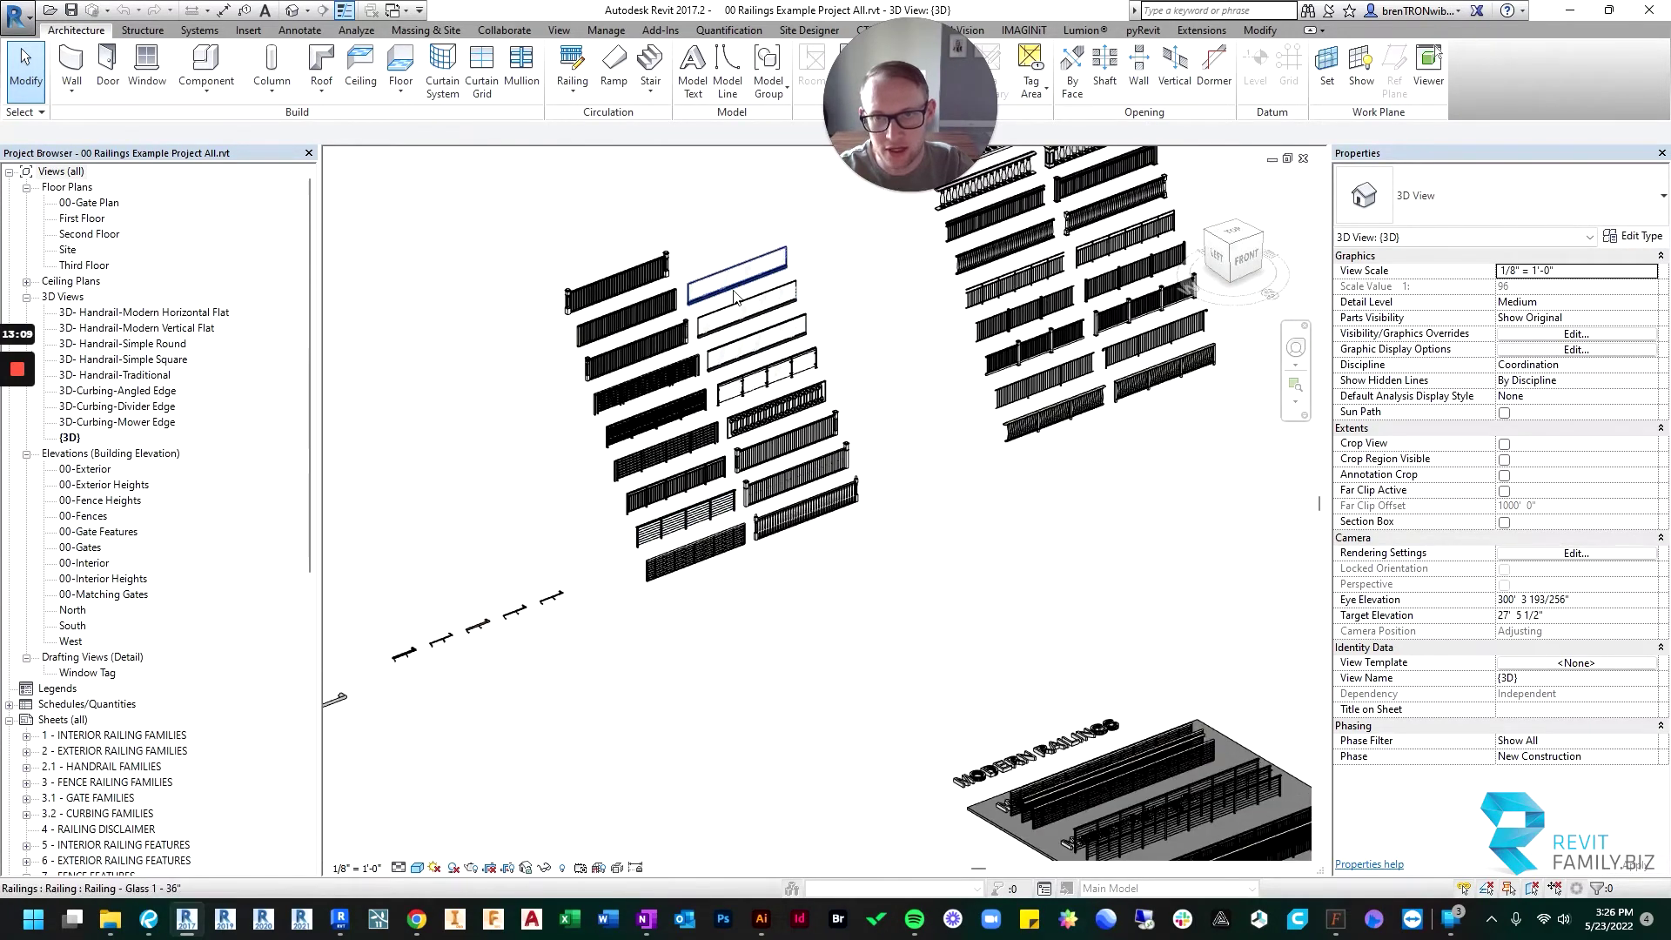
pyautogui.click(733, 296)
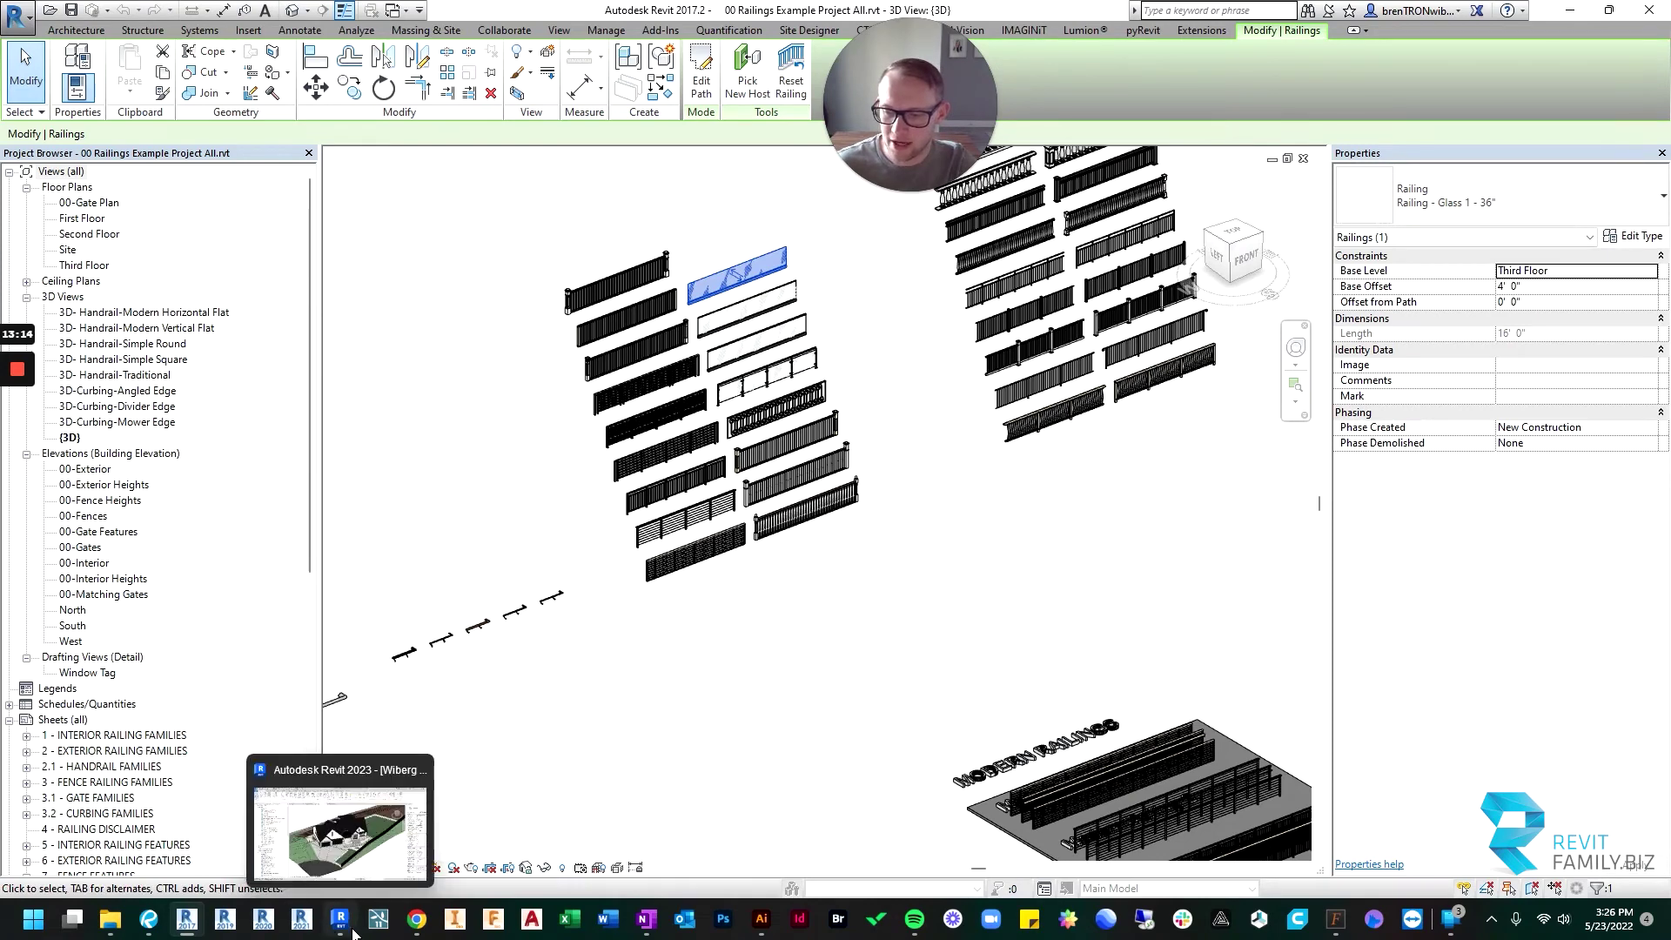
# Step: Return to the residence project and paste the clipboard contents beside the site, accepting the duplicate types
pyautogui.moveTo(189, 930)
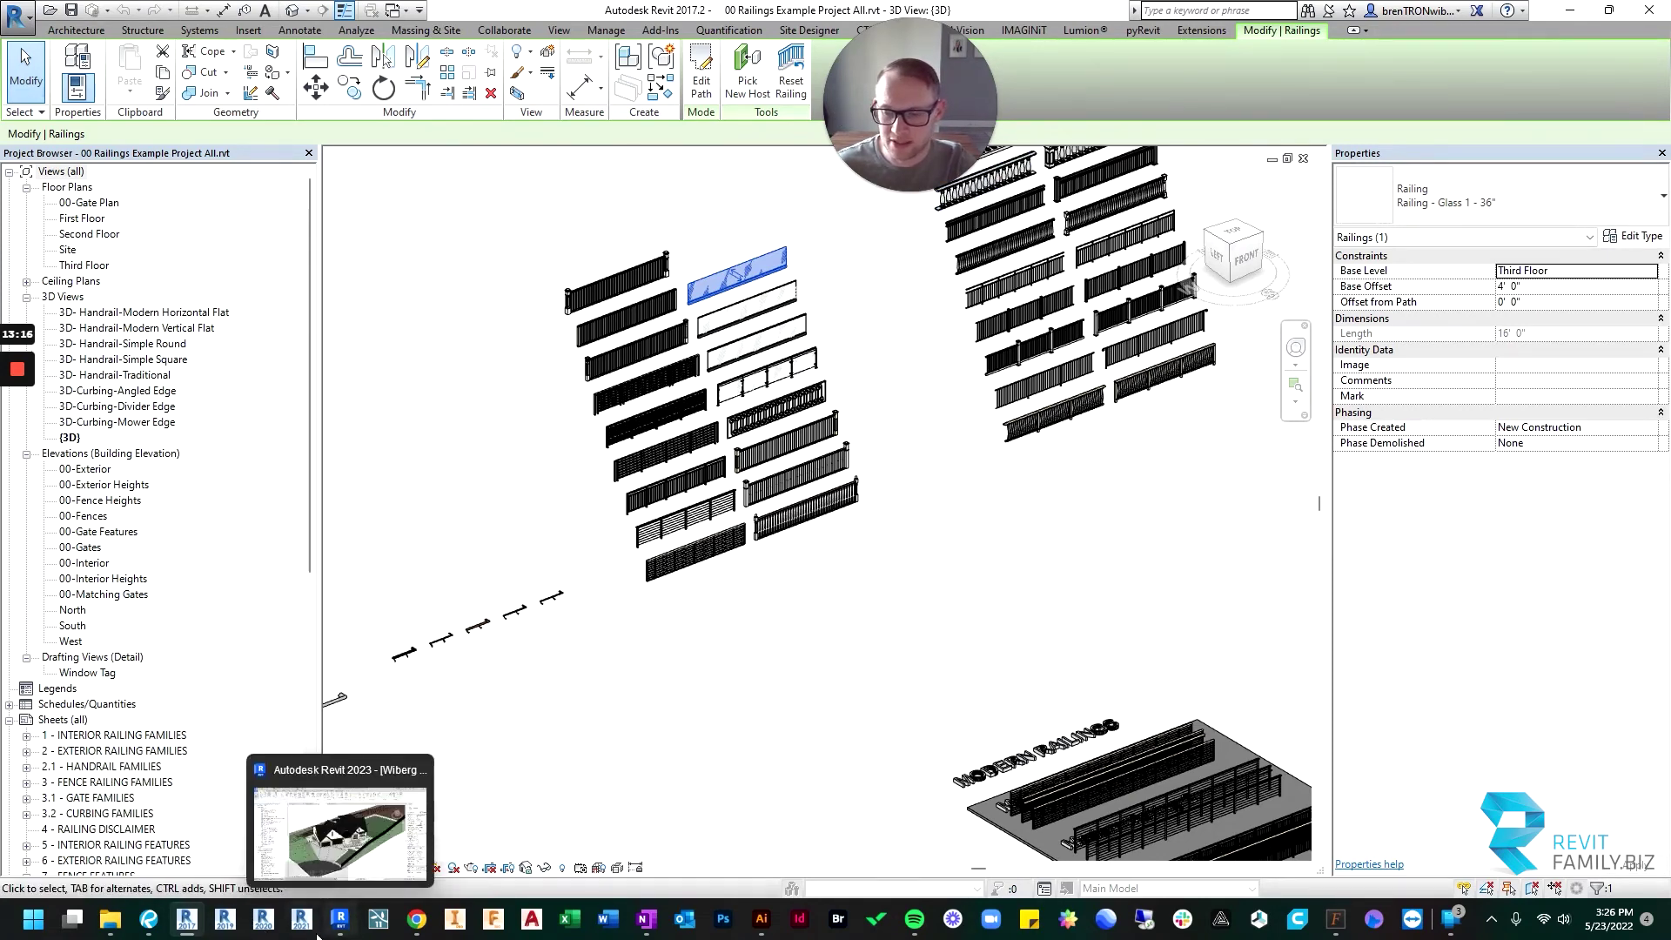
pyautogui.click(342, 924)
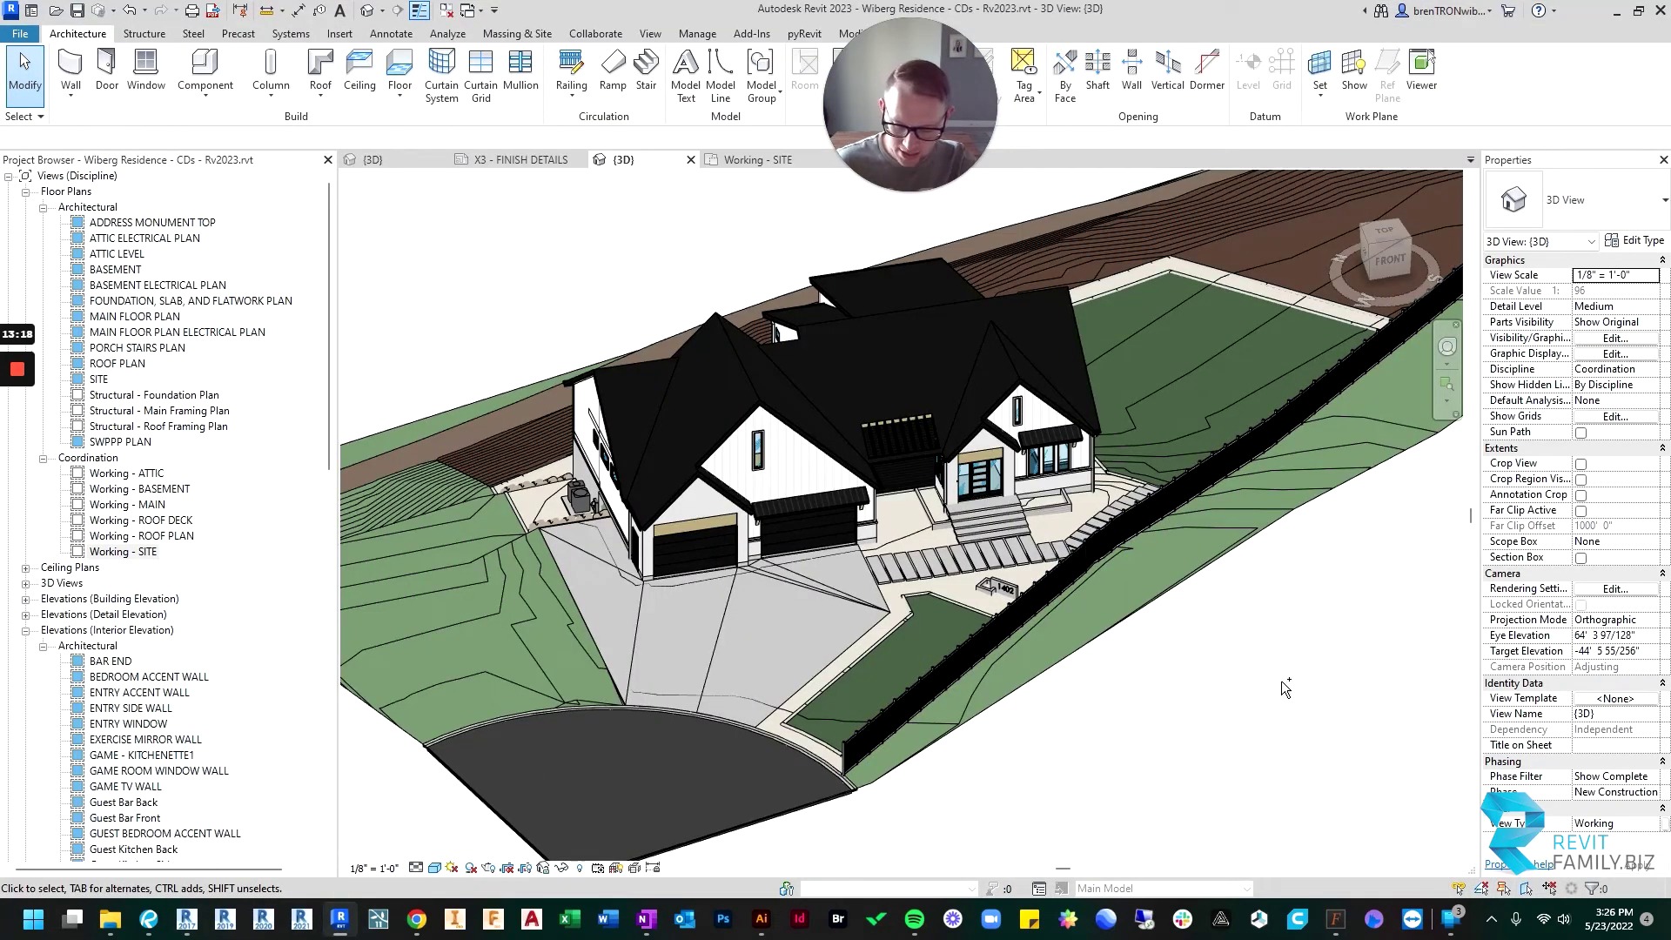
pyautogui.hotkey('ctrl', 'v')
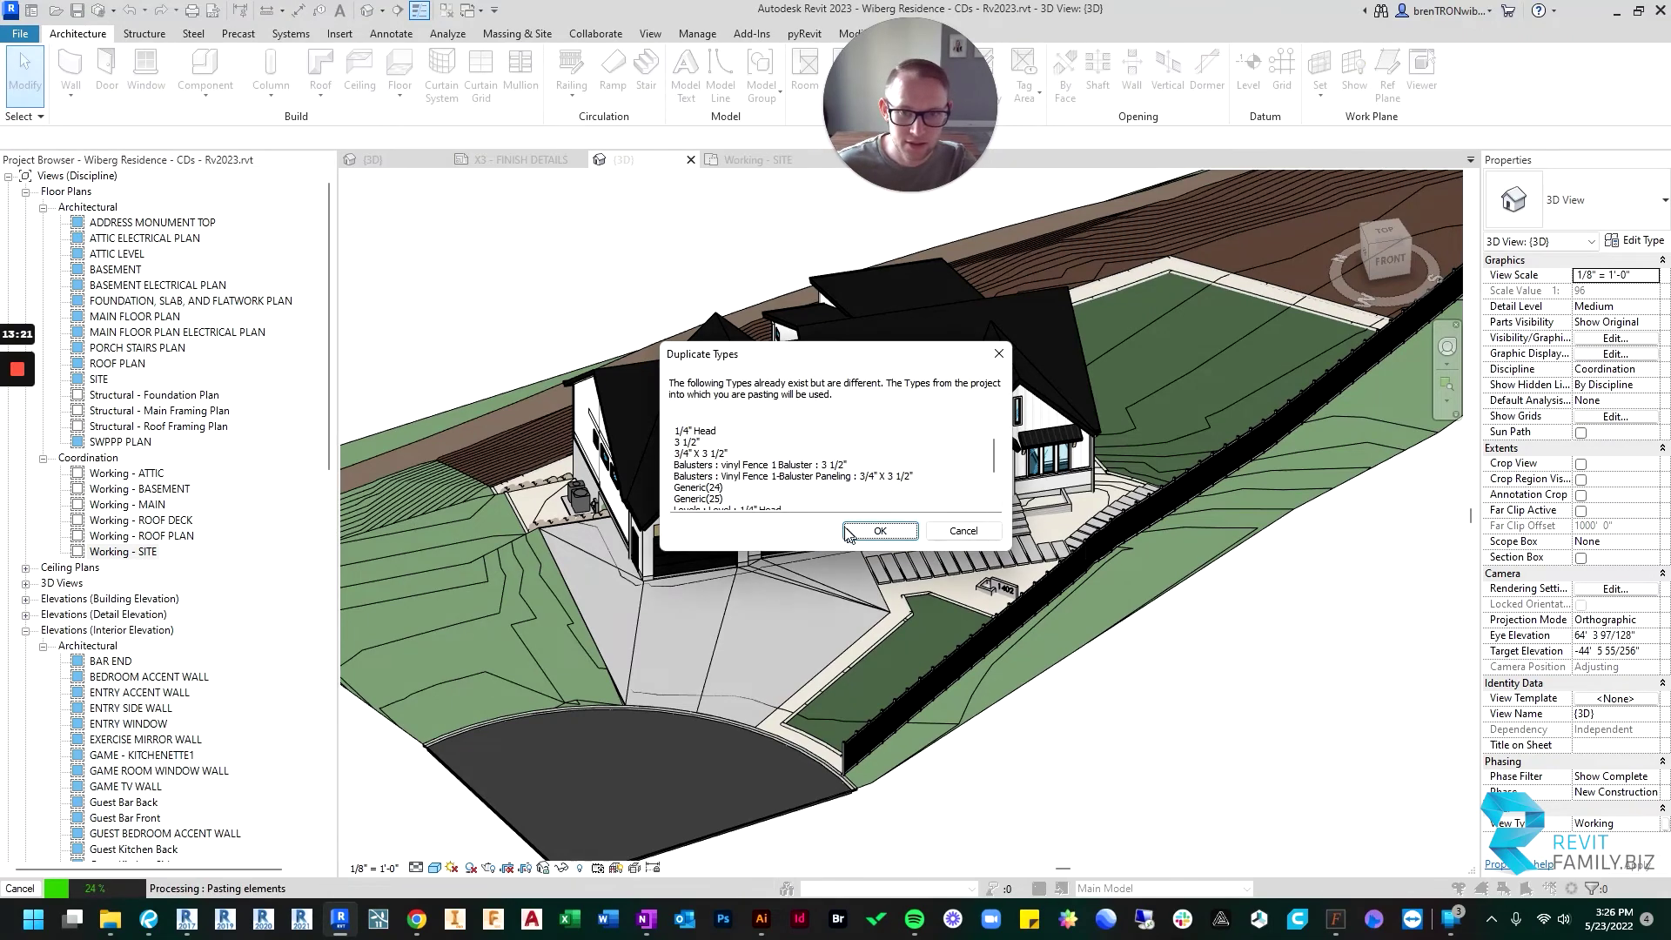
pyautogui.click(902, 536)
pyautogui.scroll(-2, 1136, 613)
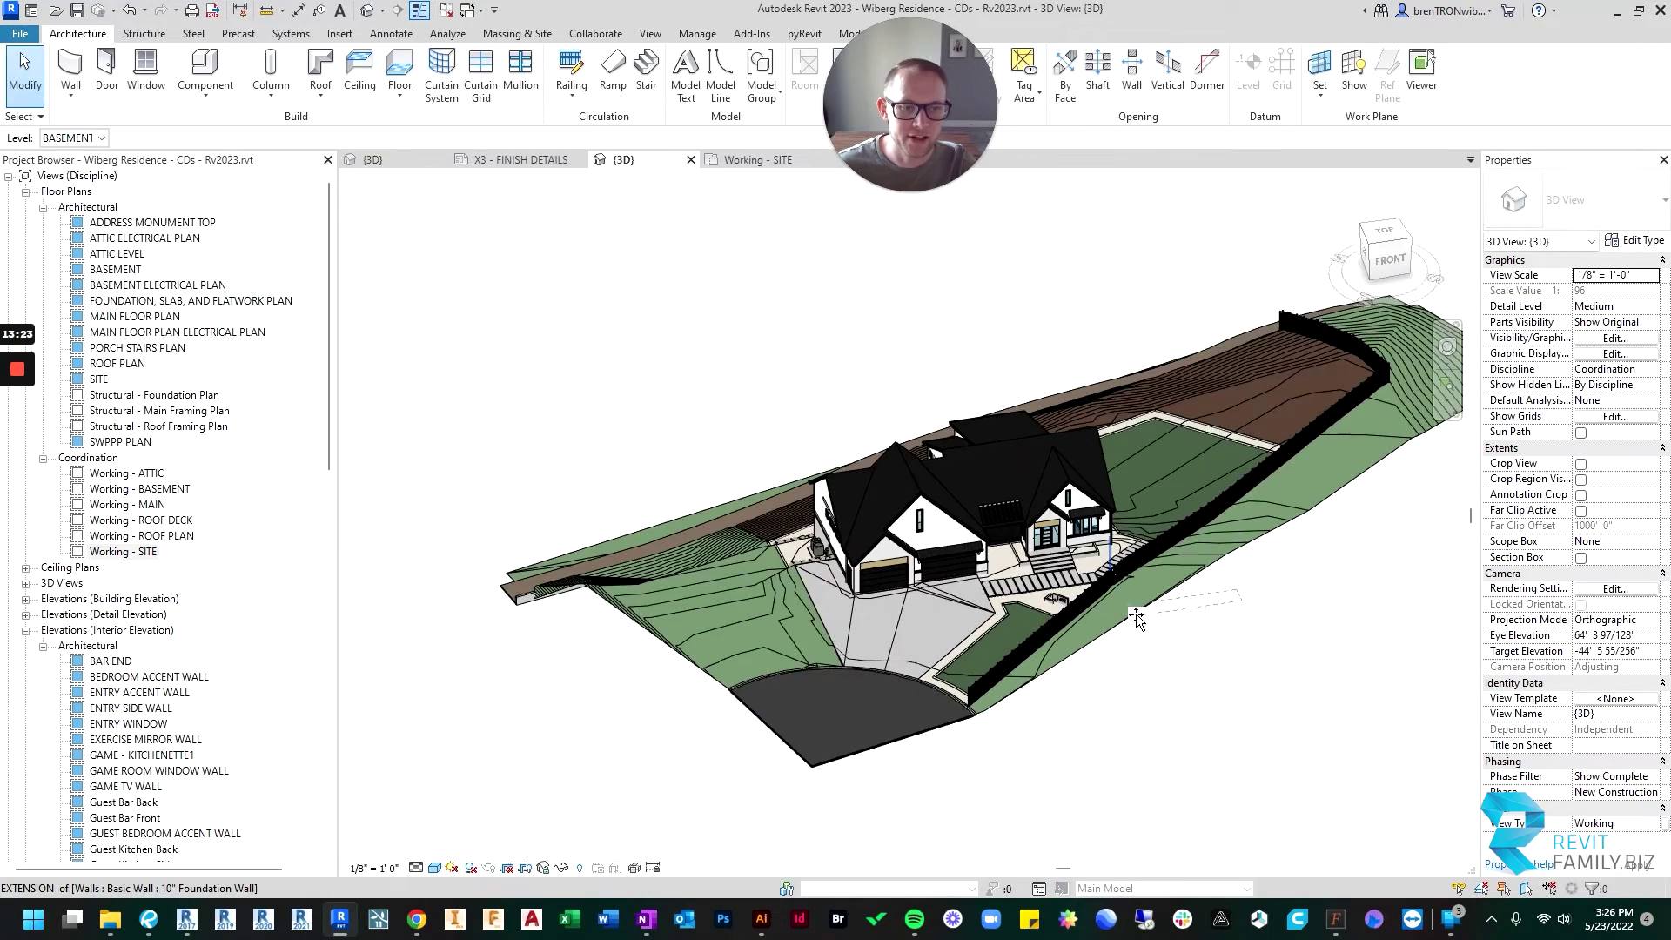
pyautogui.click(1273, 662)
pyautogui.scroll(3, 1365, 663)
pyautogui.press('u')
pyautogui.press('g')
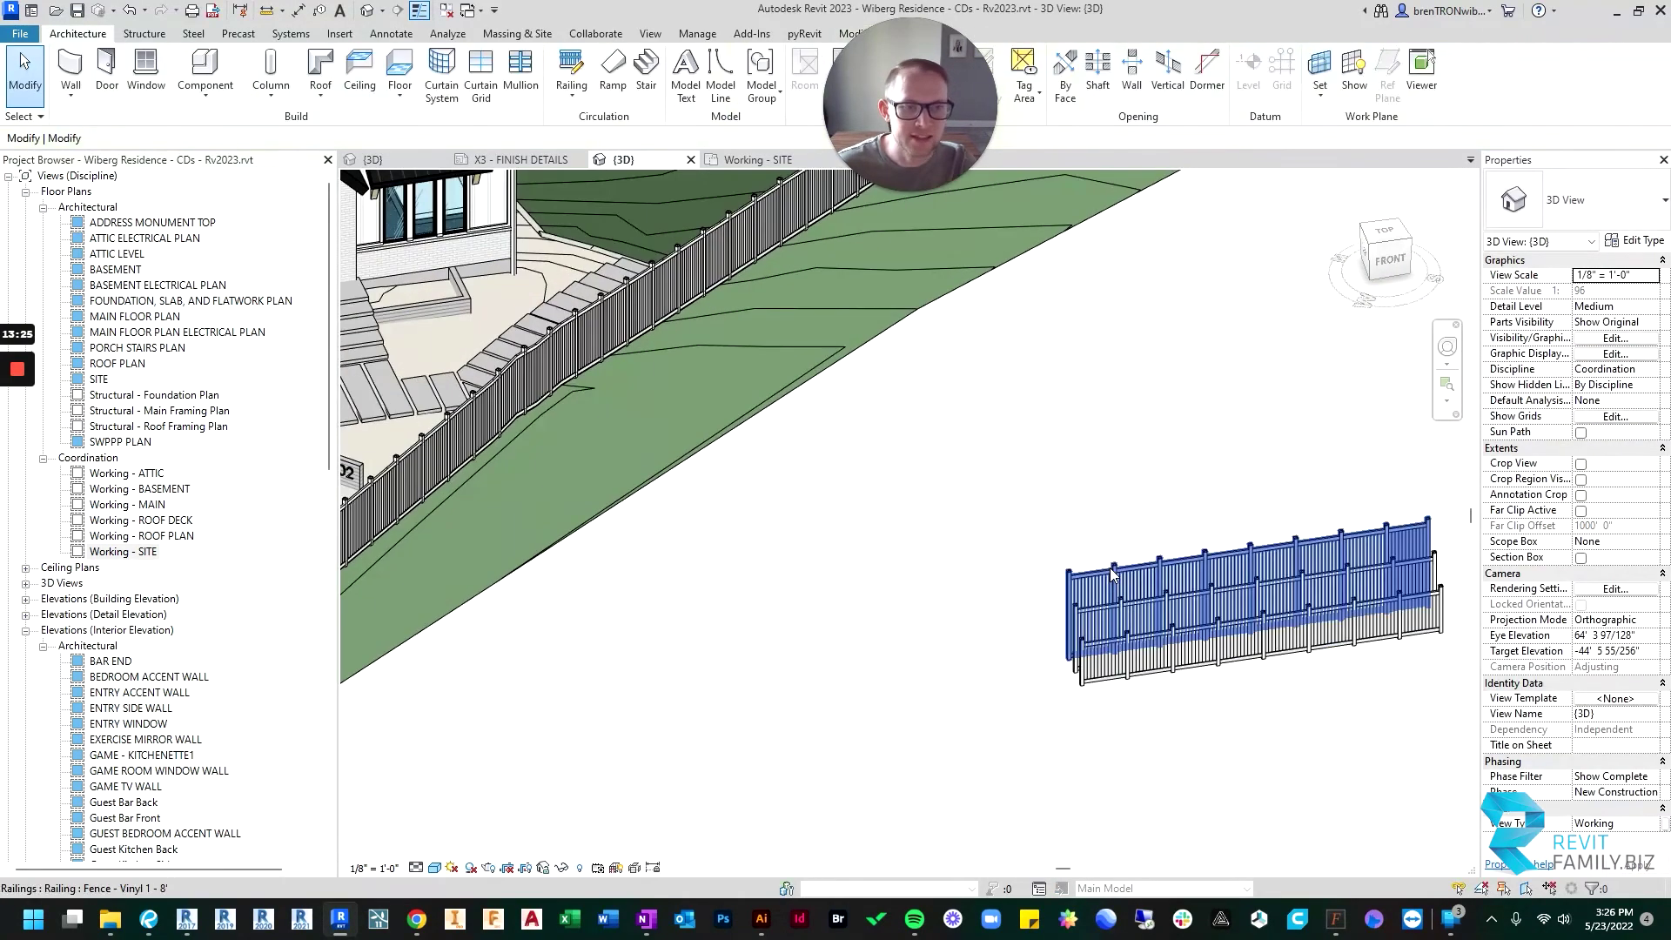
# Step: Select the three pasted vinyl fence samples beside the site and delete them
pyautogui.click(1109, 569)
pyautogui.keyDown('shift'); pyautogui.moveTo(1109, 569); pyautogui.dragTo(992, 556, button='middle'); pyautogui.keyUp('shift')
pyautogui.click(993, 556)
pyautogui.scroll(-3, 1112, 595)
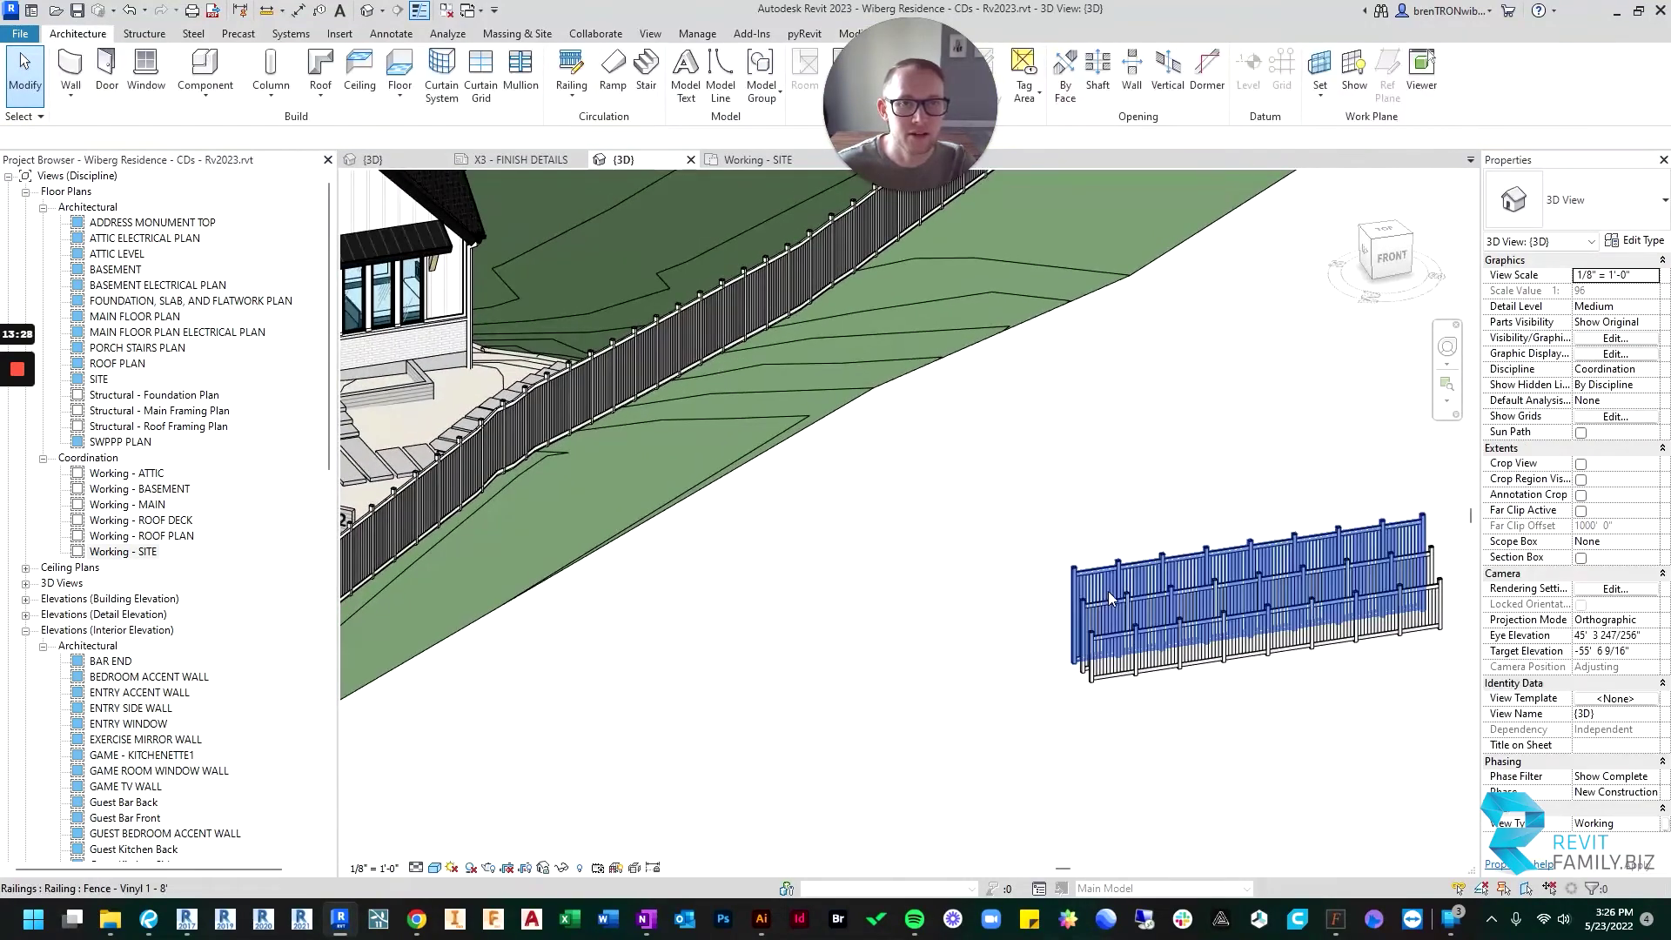
pyautogui.moveTo(1270, 587); pyautogui.dragTo(965, 542, button='middle')
pyautogui.moveTo(1044, 648); pyautogui.dragTo(884, 456)
pyautogui.press('Delete')
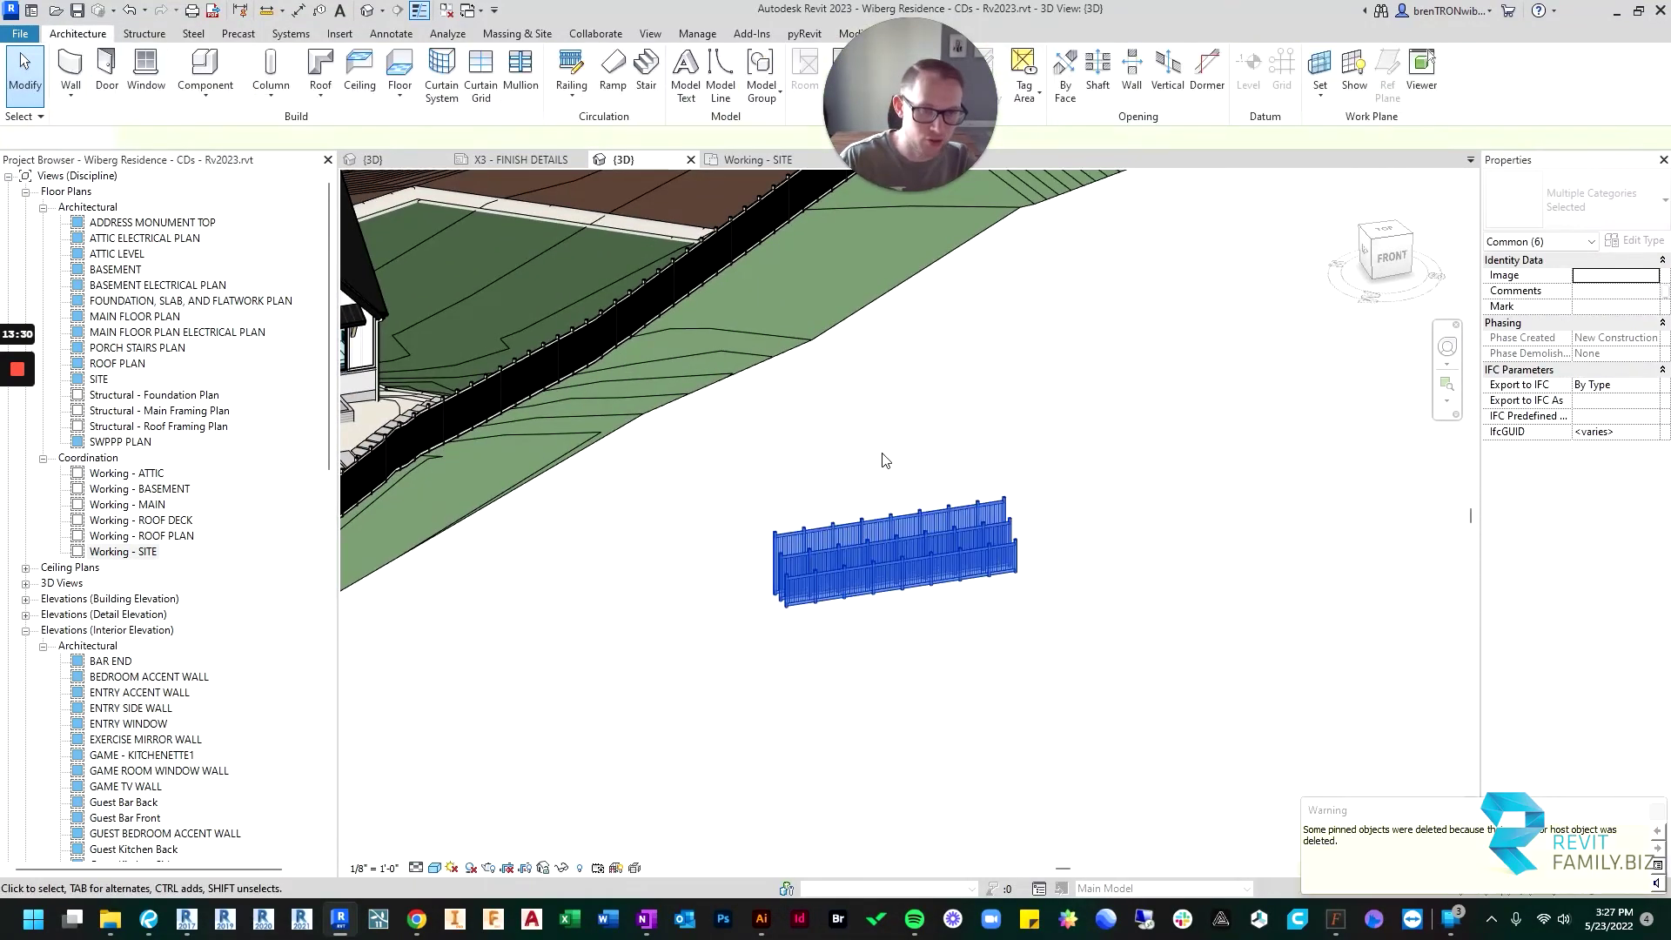
pyautogui.scroll(-2, 940, 451)
pyautogui.keyDown('shift'); pyautogui.moveTo(1015, 481); pyautogui.dragTo(607, 478, button='middle'); pyautogui.keyUp('shift')
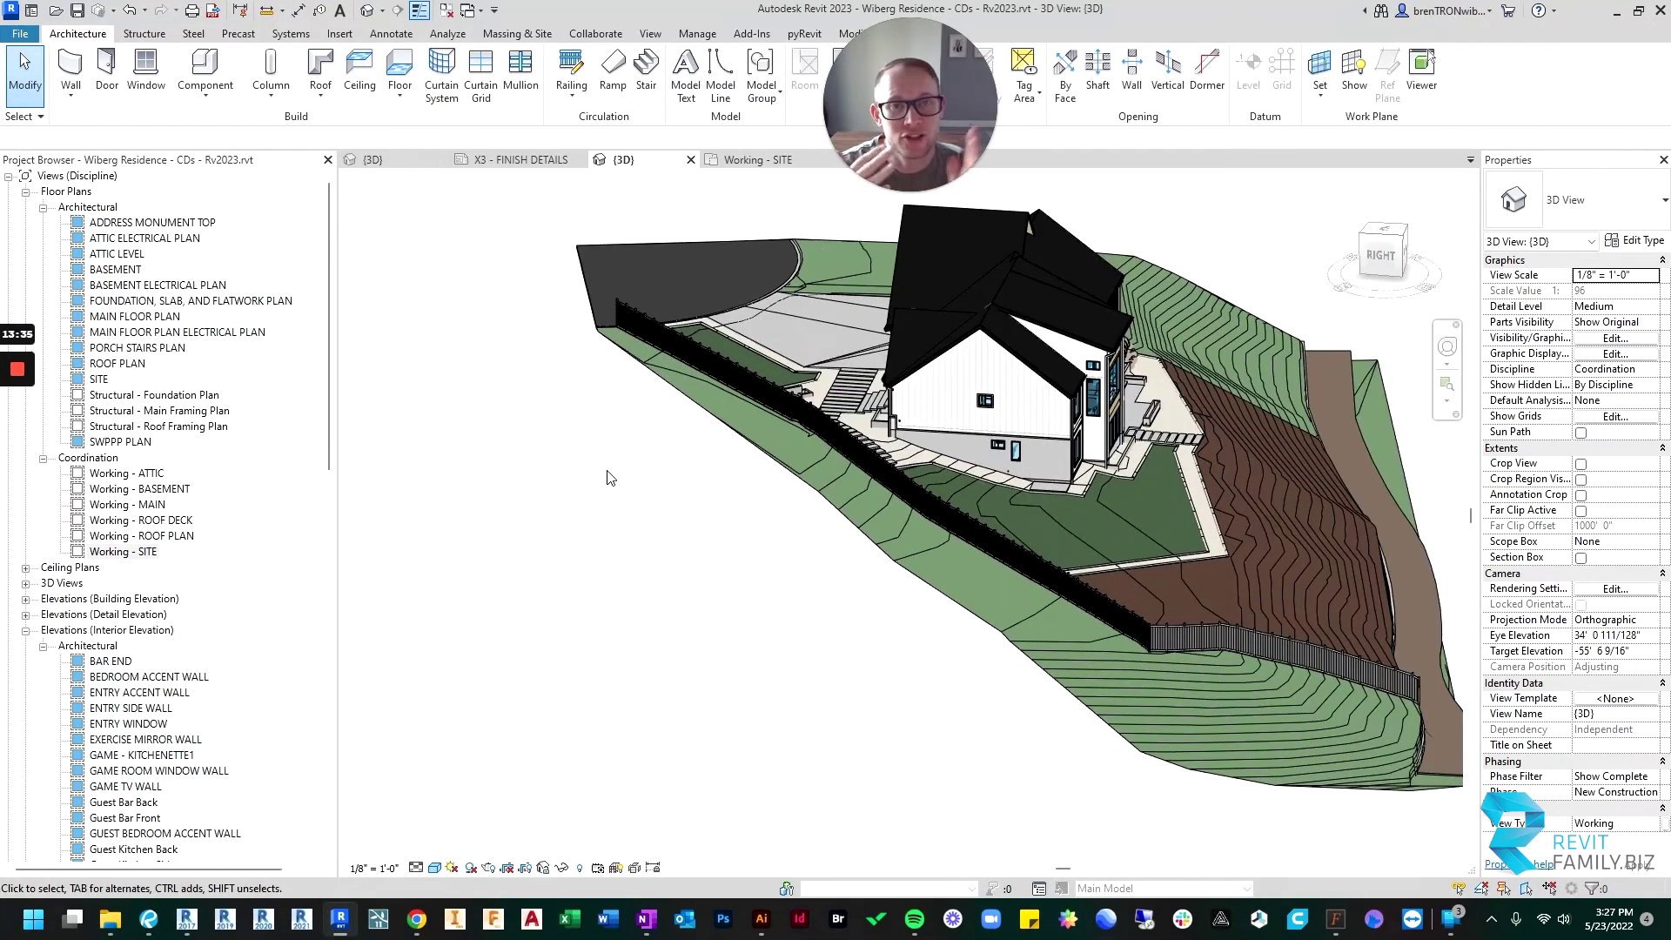